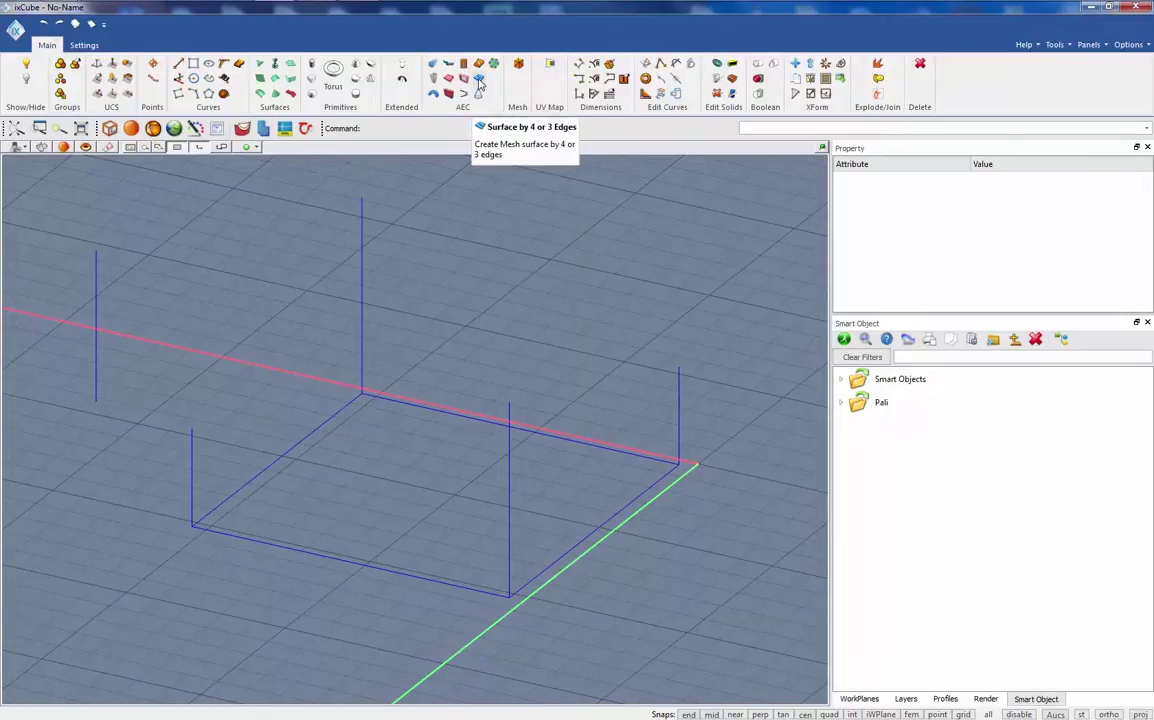
# - Create a closed four-edge mesh surface spanning the upper endpoints of the four vertical lines standing on the rectangle's corners
pyautogui.moveTo(467, 370); pyautogui.dragTo(440, 383, button='middle')
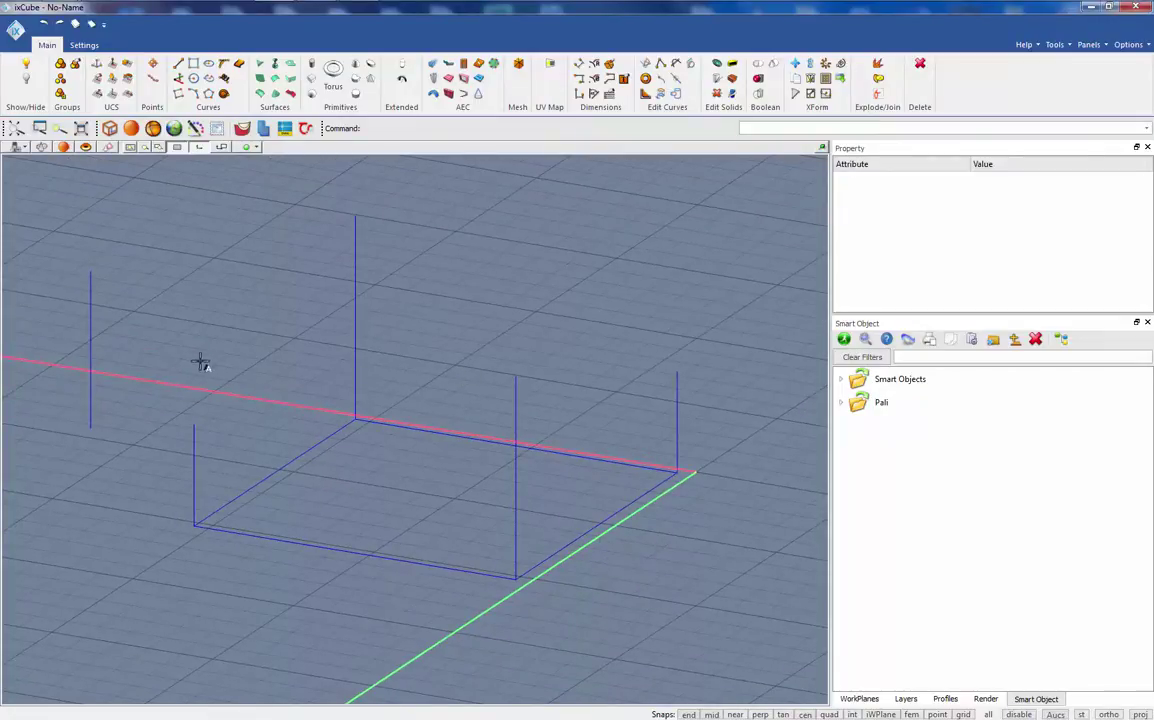
pyautogui.moveTo(376, 404)
pyautogui.mouseDown(button='middle')
pyautogui.moveTo(407, 525)
pyautogui.moveTo(359, 399)
pyautogui.mouseUp(button='middle')
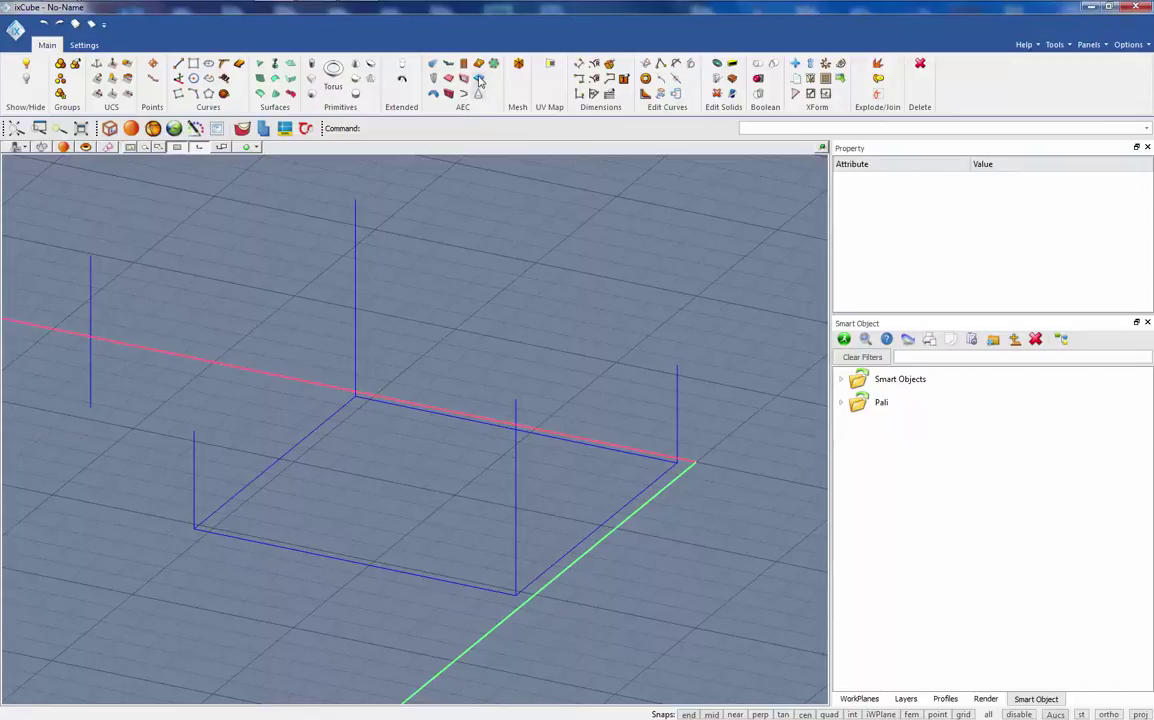
pyautogui.click(479, 81)
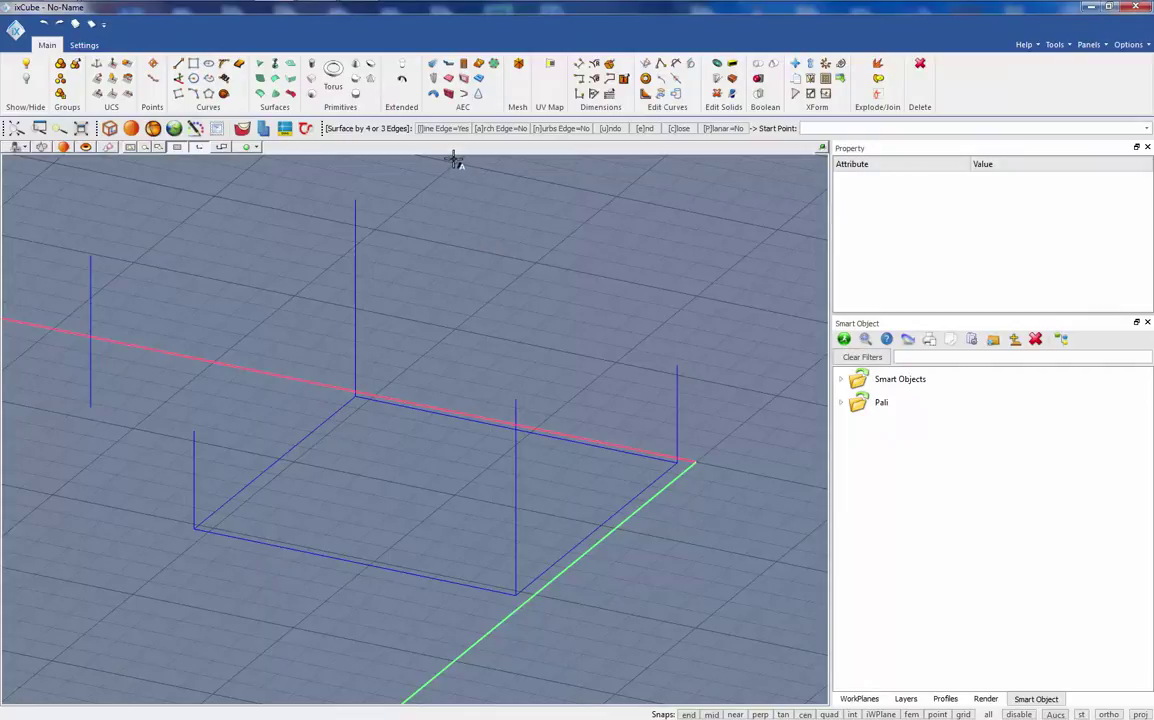
pyautogui.click(195, 432)
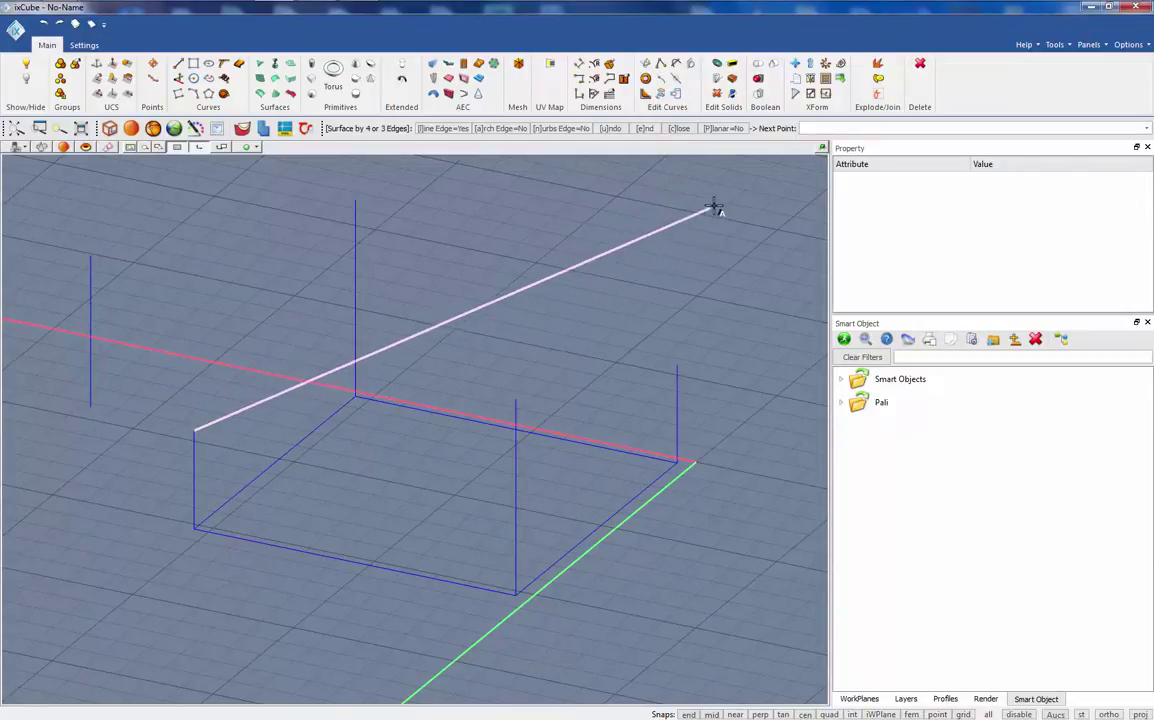
pyautogui.click(516, 400)
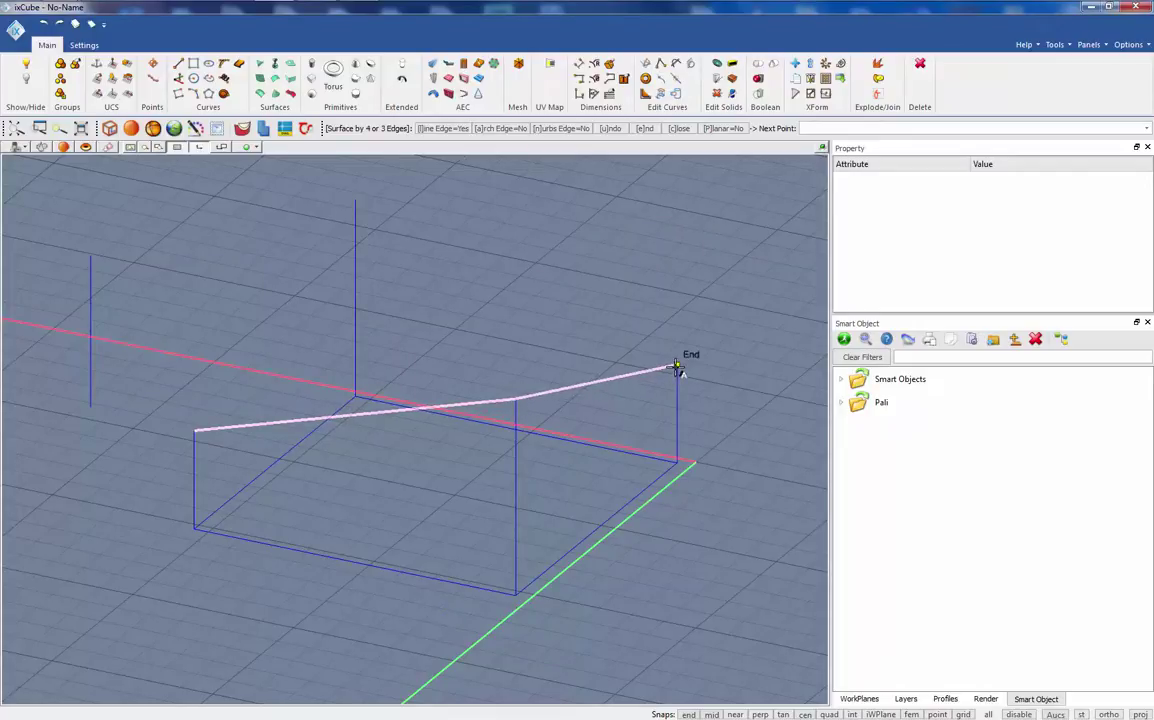
pyautogui.click(677, 366)
pyautogui.click(355, 203)
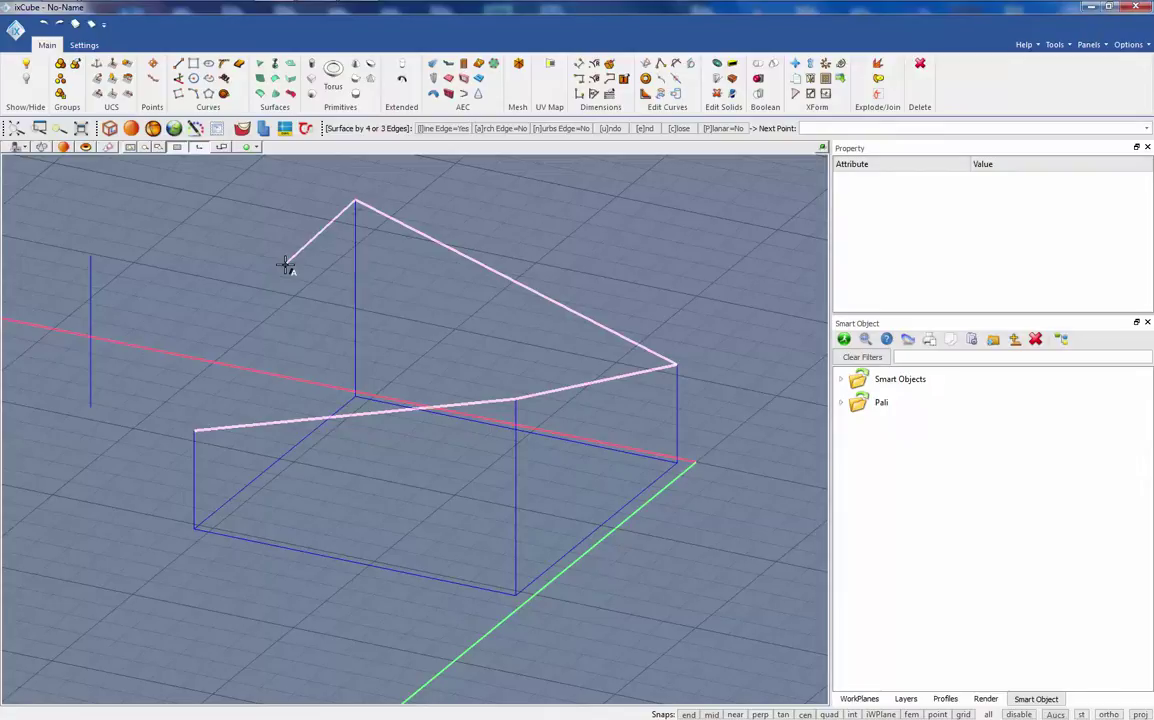
pyautogui.press('c')
pyautogui.press('Escape')
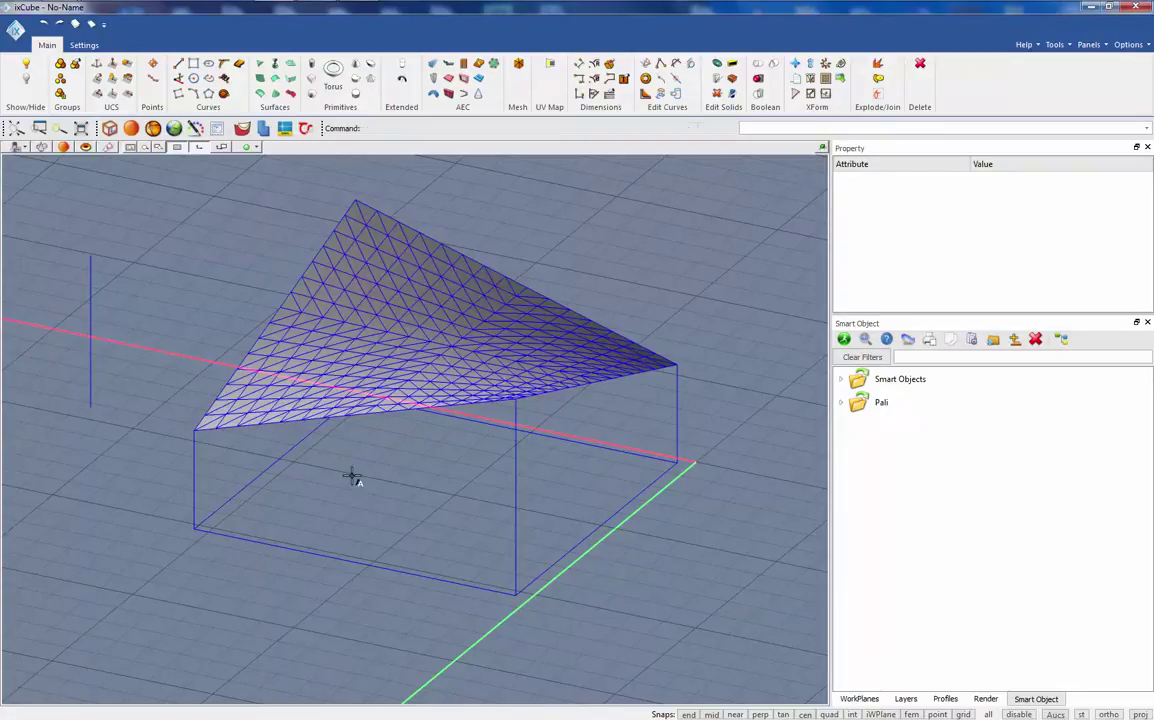
# - Run form-finding on the four-edge mesh surface to relax it into a tensioned membrane
pyautogui.moveTo(335, 520); pyautogui.dragTo(435, 556, button='middle')
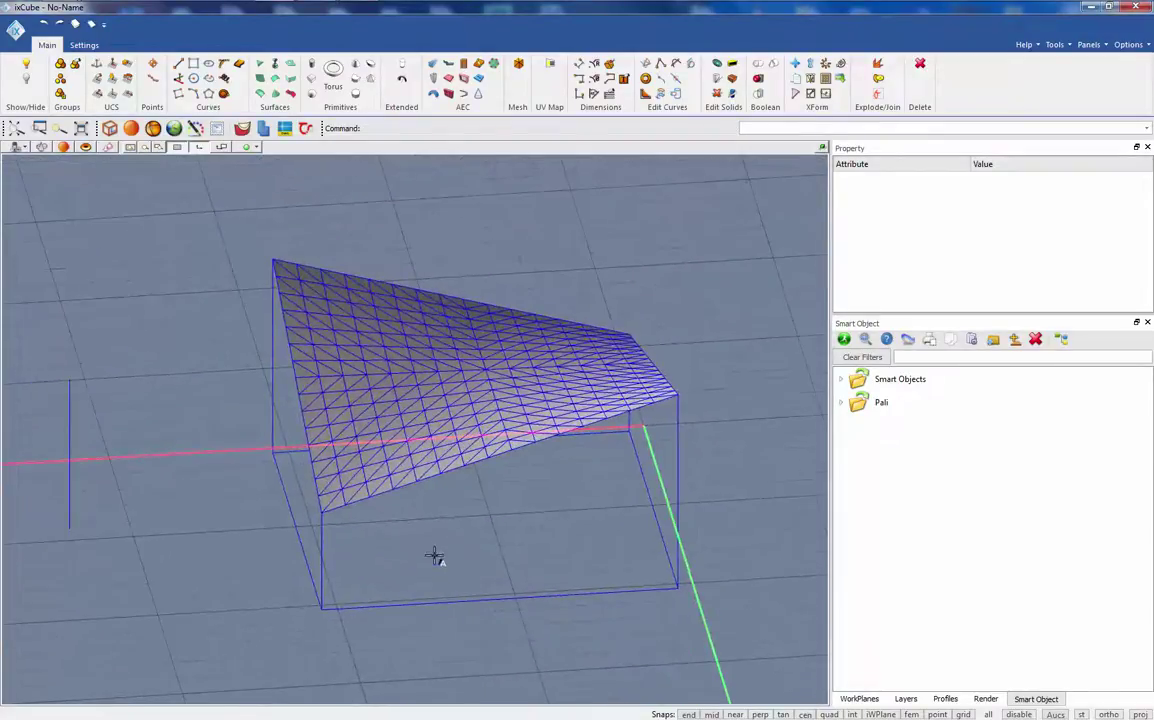
pyautogui.moveTo(452, 388); pyautogui.dragTo(412, 428, button='right')
pyautogui.click(372, 334)
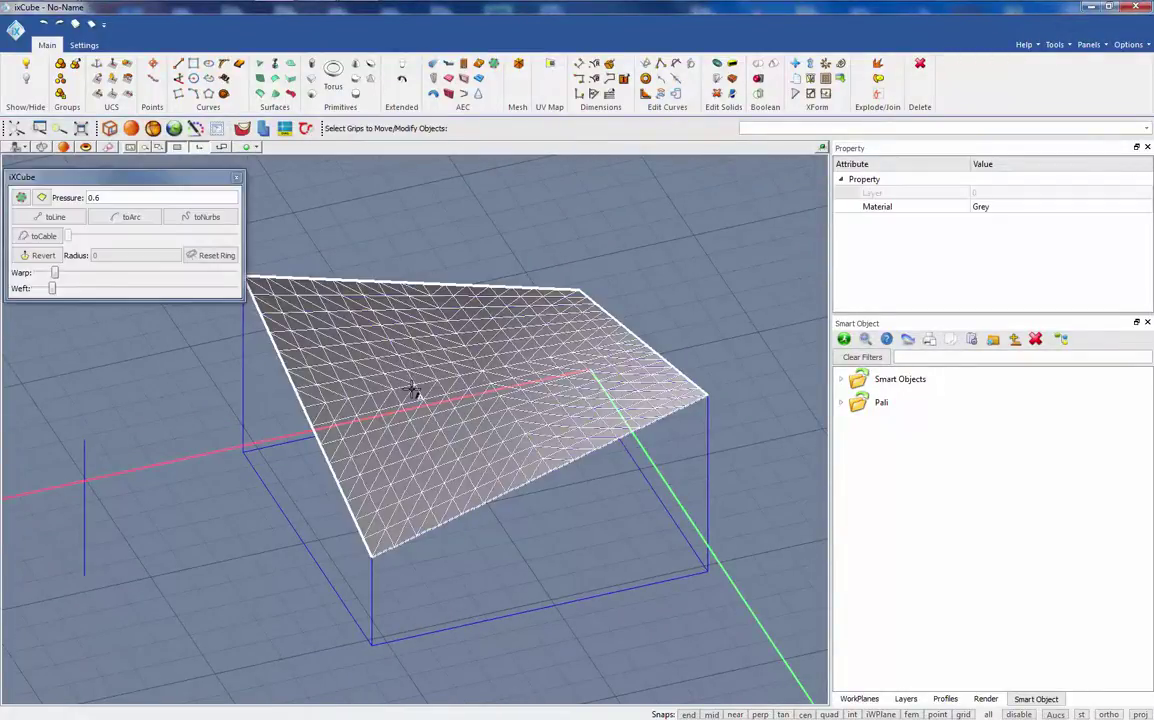
pyautogui.press('Escape')
pyautogui.moveTo(390, 424); pyautogui.dragTo(467, 421, button='middle')
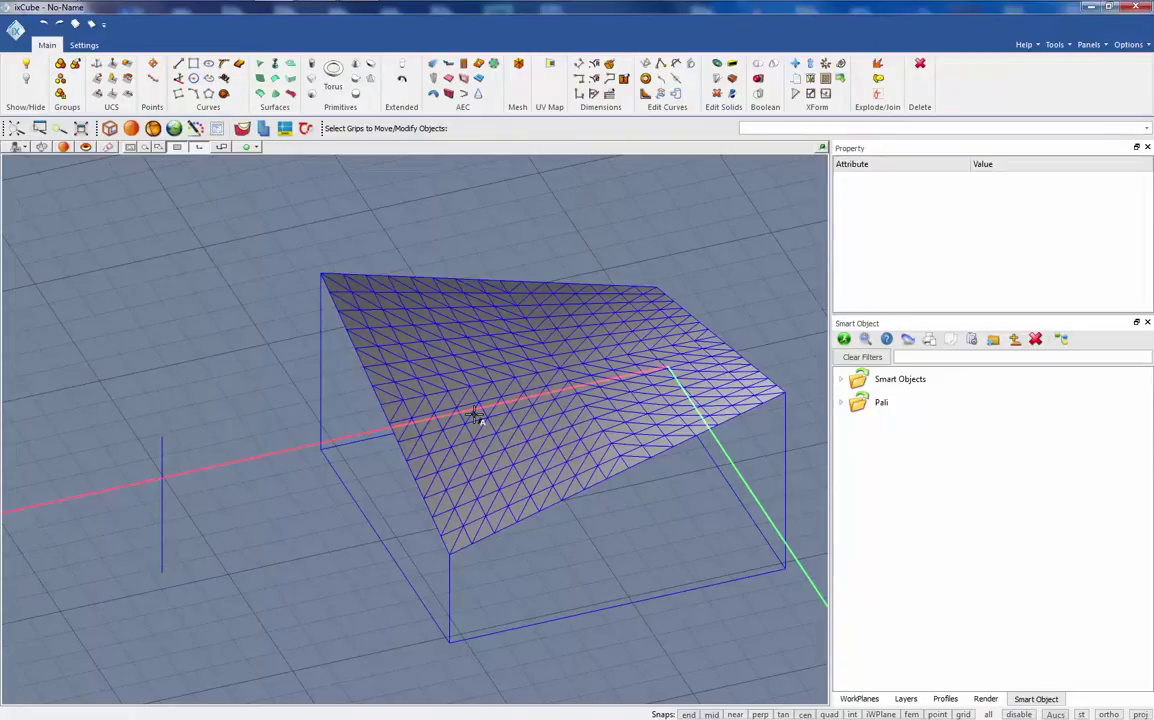
pyautogui.click(410, 334)
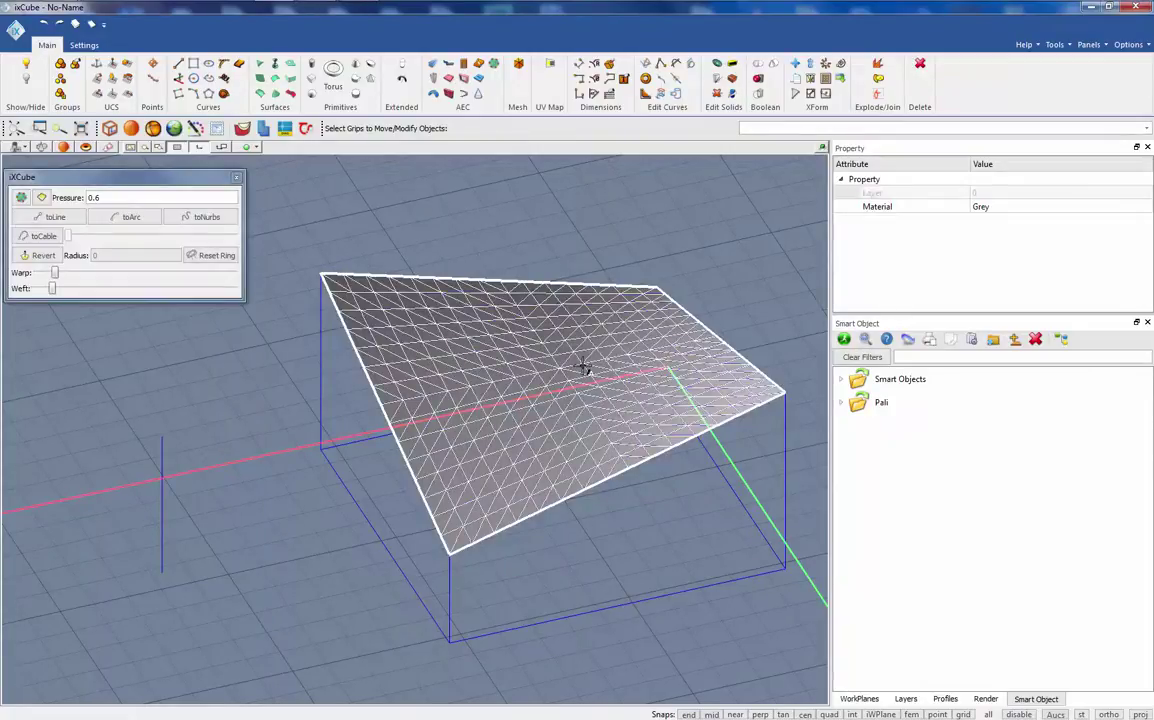
pyautogui.moveTo(166, 180); pyautogui.dragTo(198, 182)
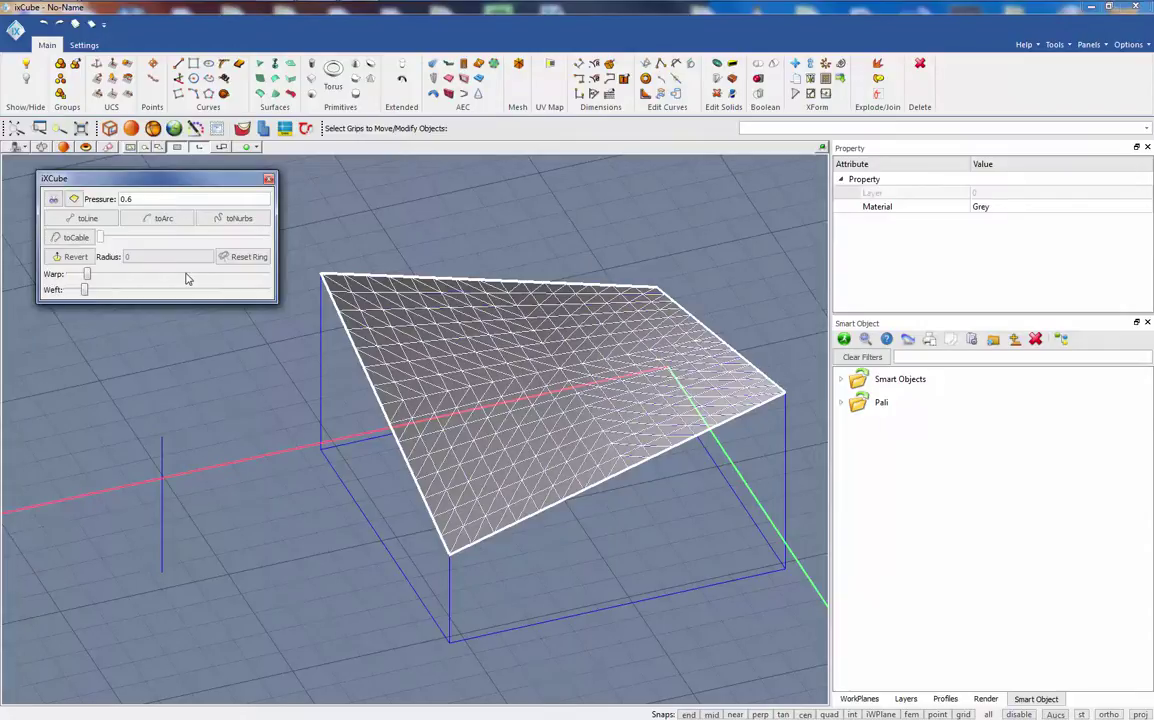
pyautogui.click(55, 200)
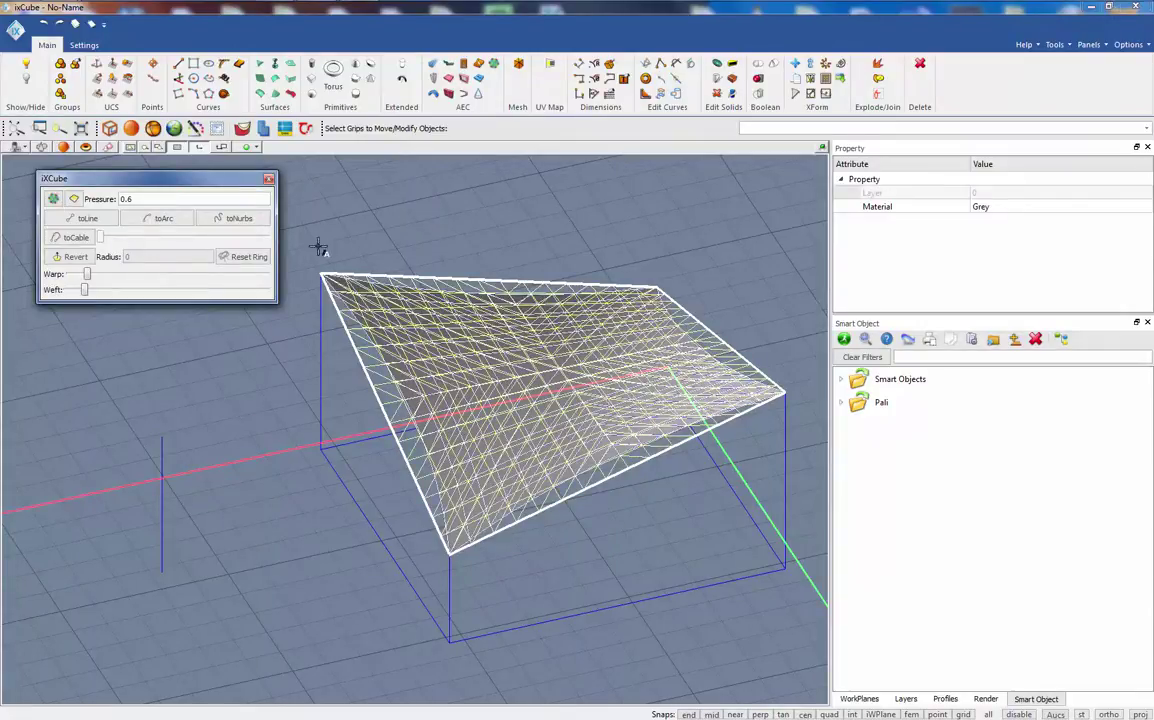
pyautogui.click(340, 207)
# - Inflate the membrane by applying pressure at 0.6
pyautogui.moveTo(503, 441); pyautogui.dragTo(426, 275, button='middle')
pyautogui.scroll(3, 641, 427)
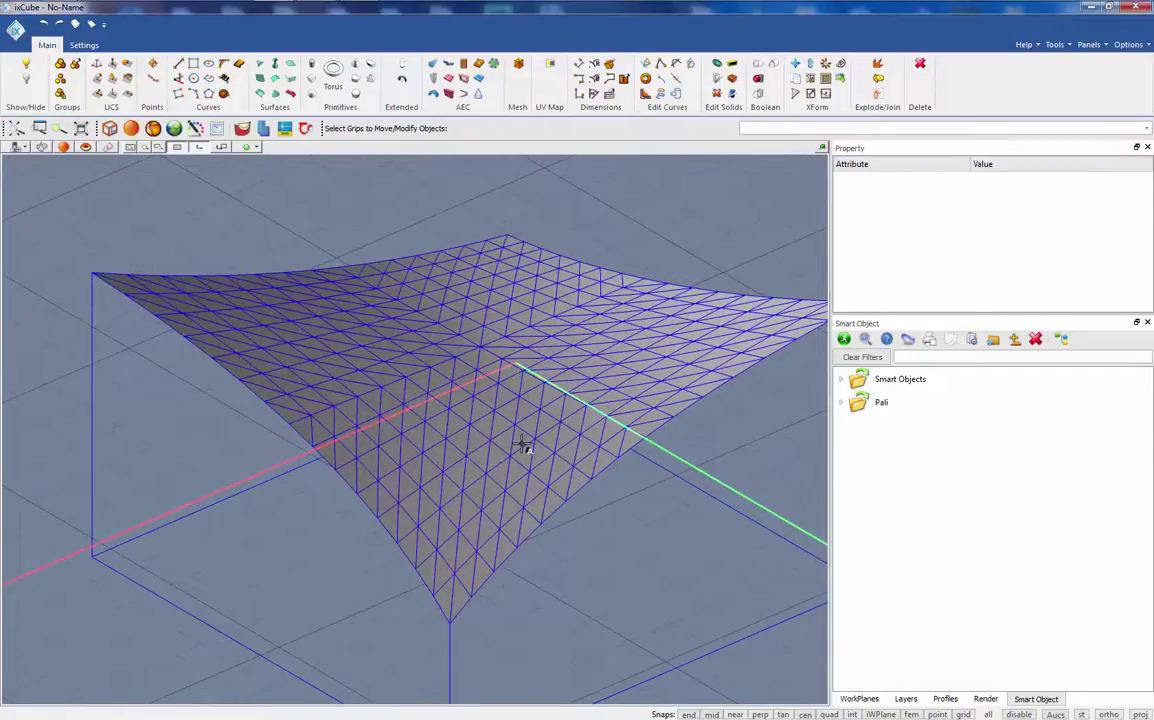
pyautogui.moveTo(471, 400); pyautogui.dragTo(515, 482, button='middle')
pyautogui.click(438, 381)
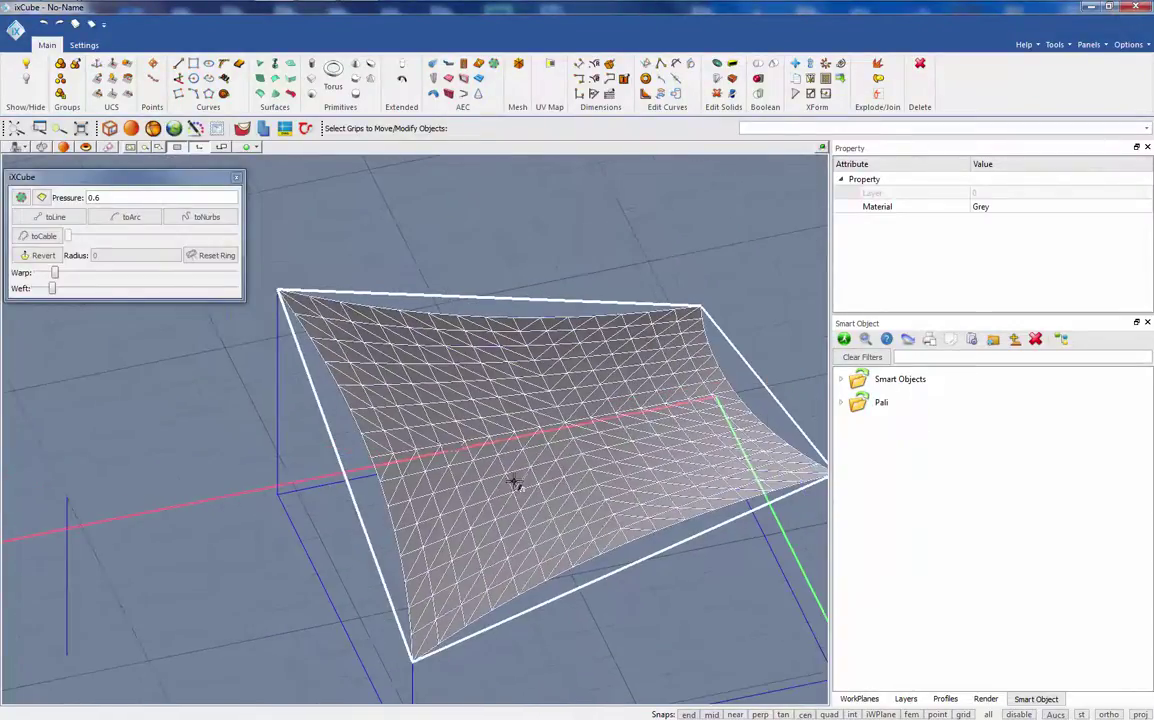
pyautogui.click(43, 198)
pyautogui.click(291, 239)
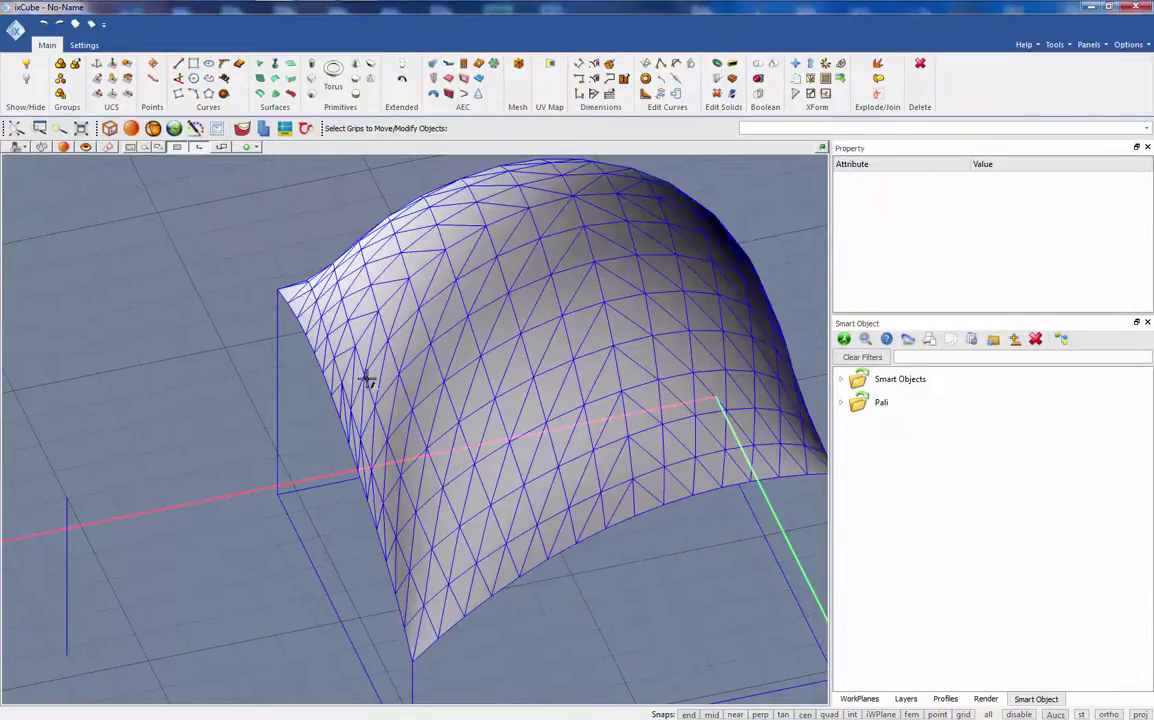
# - Raise the inflated membrane's warp pre-stress to about a quarter of its range
pyautogui.moveTo(368, 381); pyautogui.dragTo(404, 363, button='middle')
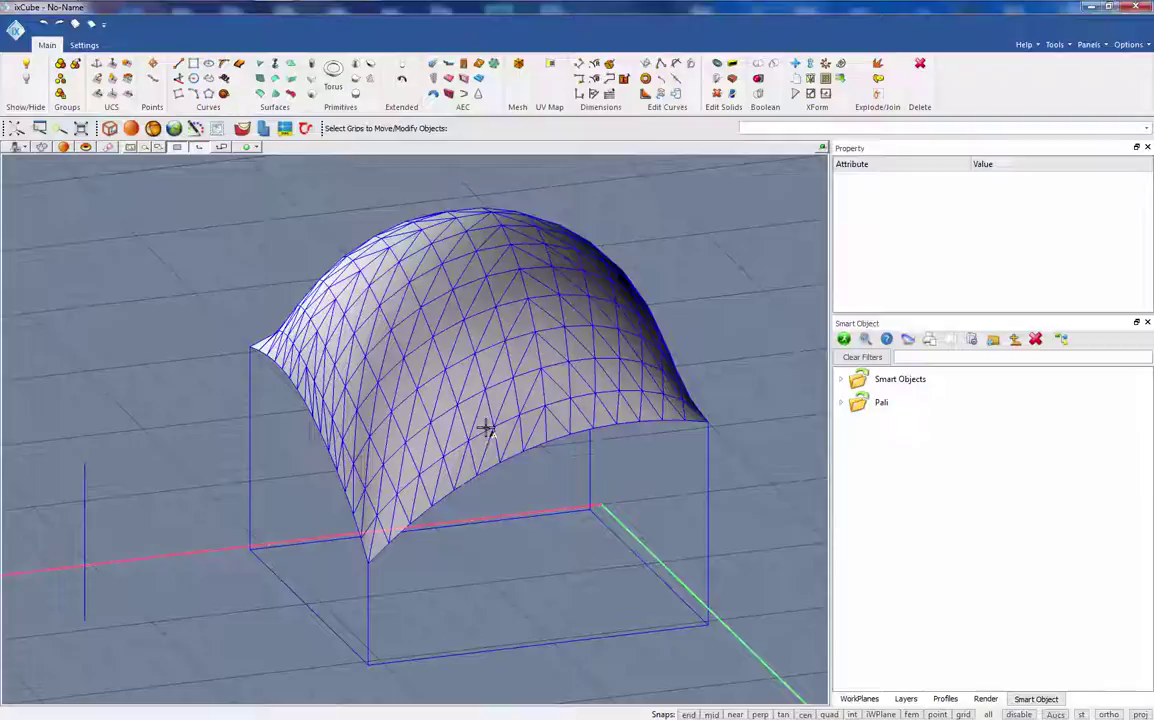
pyautogui.moveTo(485, 428); pyautogui.dragTo(448, 394, button='middle')
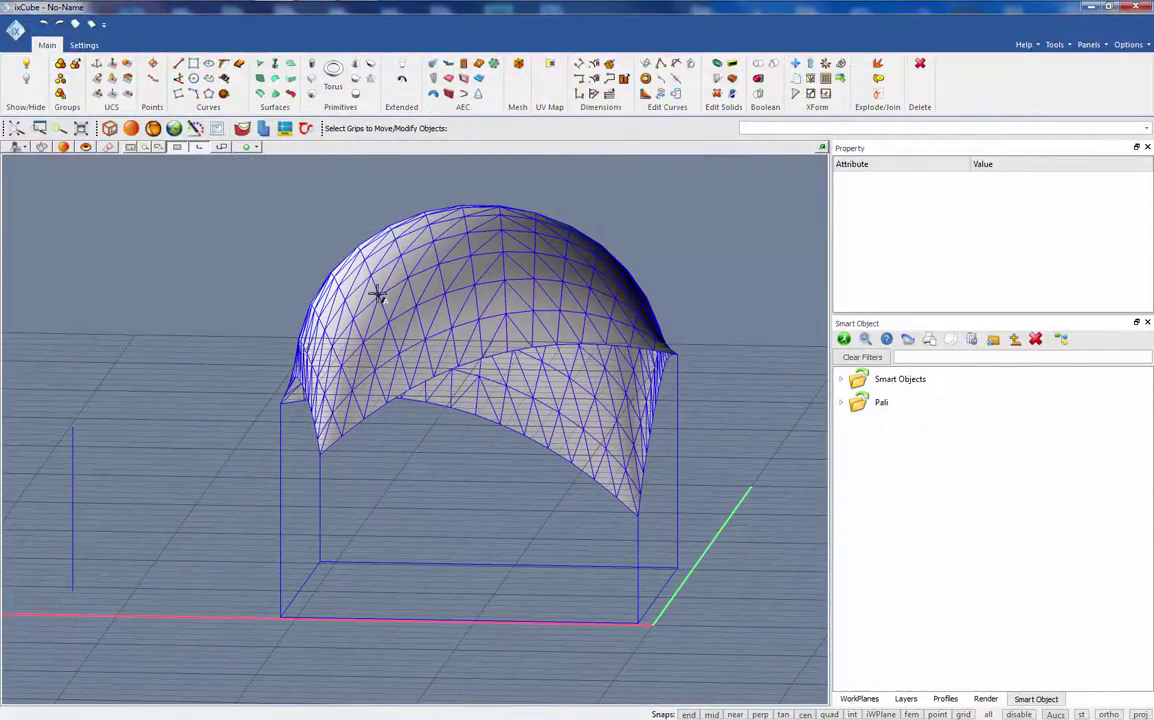
pyautogui.moveTo(470, 459)
pyautogui.mouseDown(button='middle')
pyautogui.moveTo(451, 430)
pyautogui.moveTo(469, 450)
pyautogui.mouseUp(button='middle')
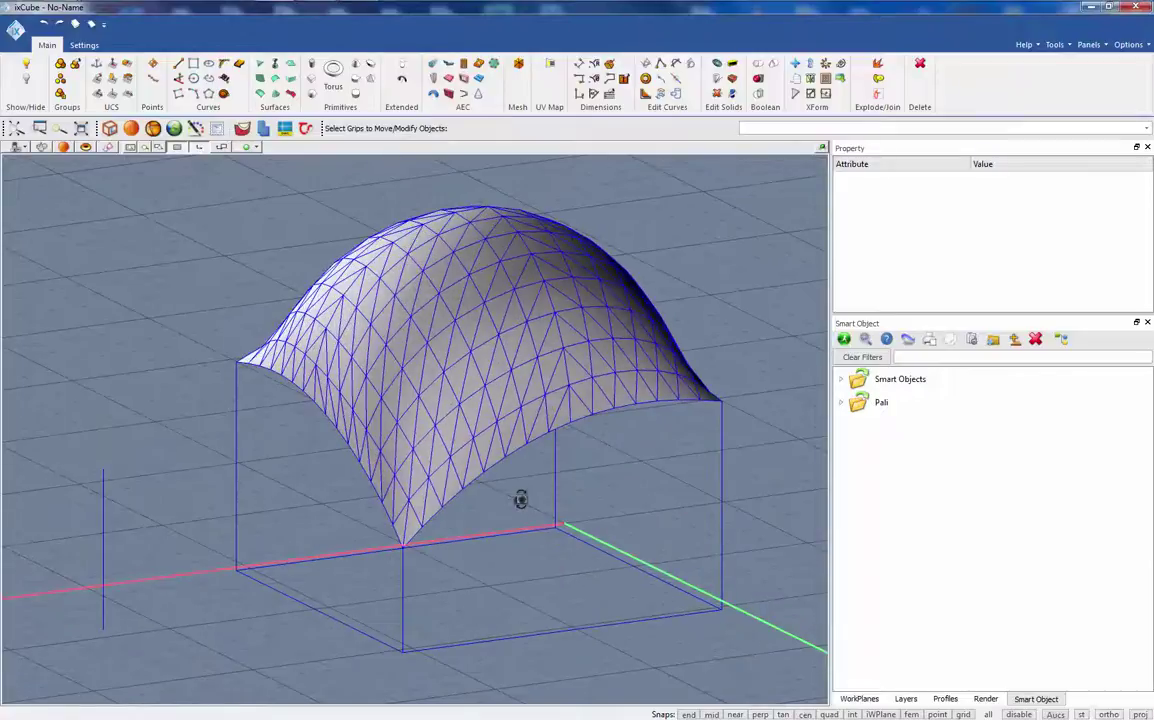
pyautogui.click(410, 315)
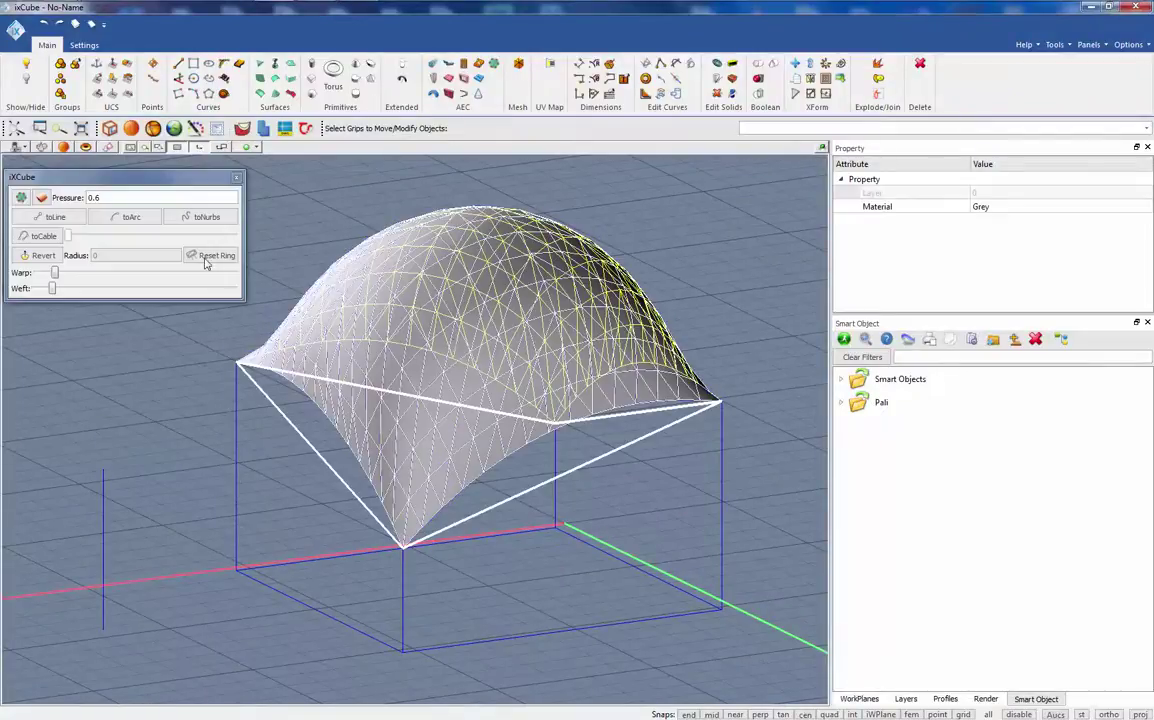
pyautogui.doubleClick(104, 197)
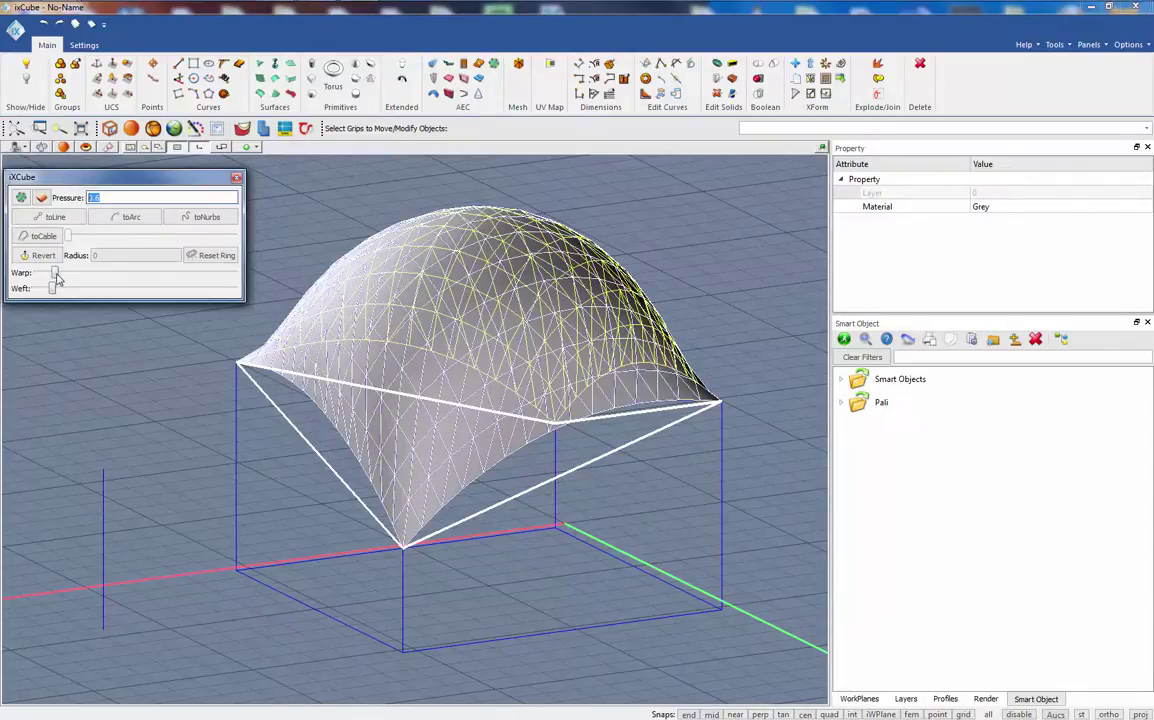
pyautogui.moveTo(57, 279); pyautogui.dragTo(91, 279)
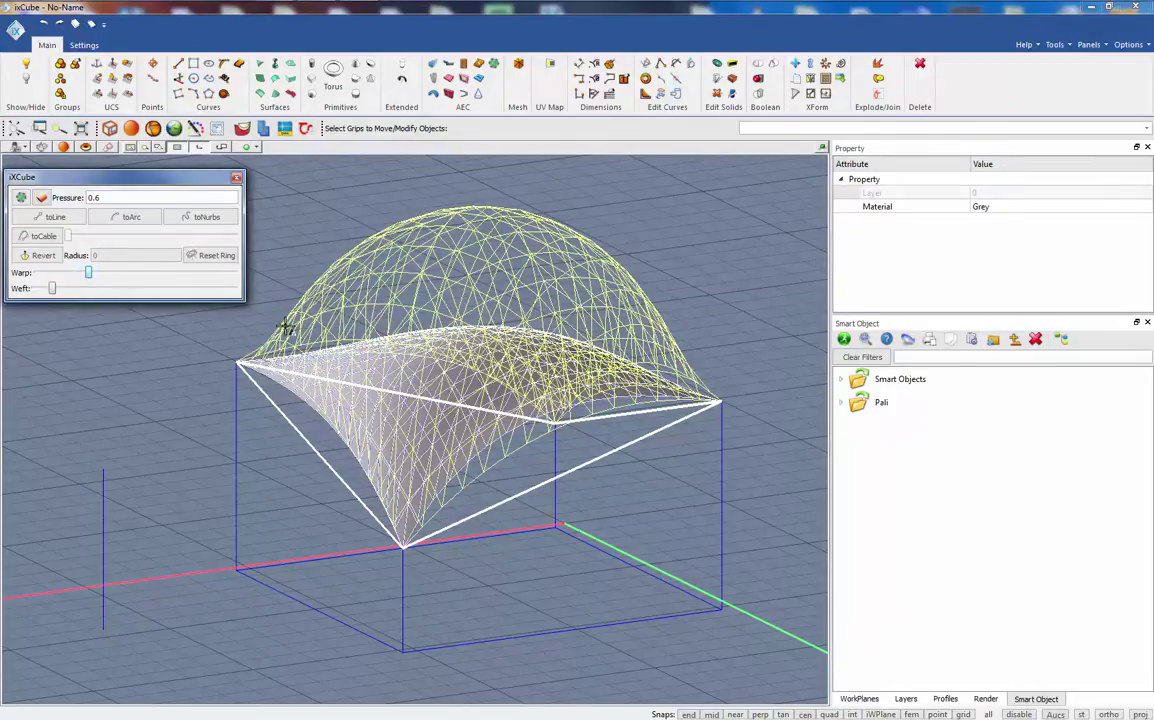
pyautogui.press('Escape')
# - Raise the membrane's weft pre-stress to about a quarter of its range, level with the warp
pyautogui.moveTo(345, 390); pyautogui.dragTo(412, 362, button='middle')
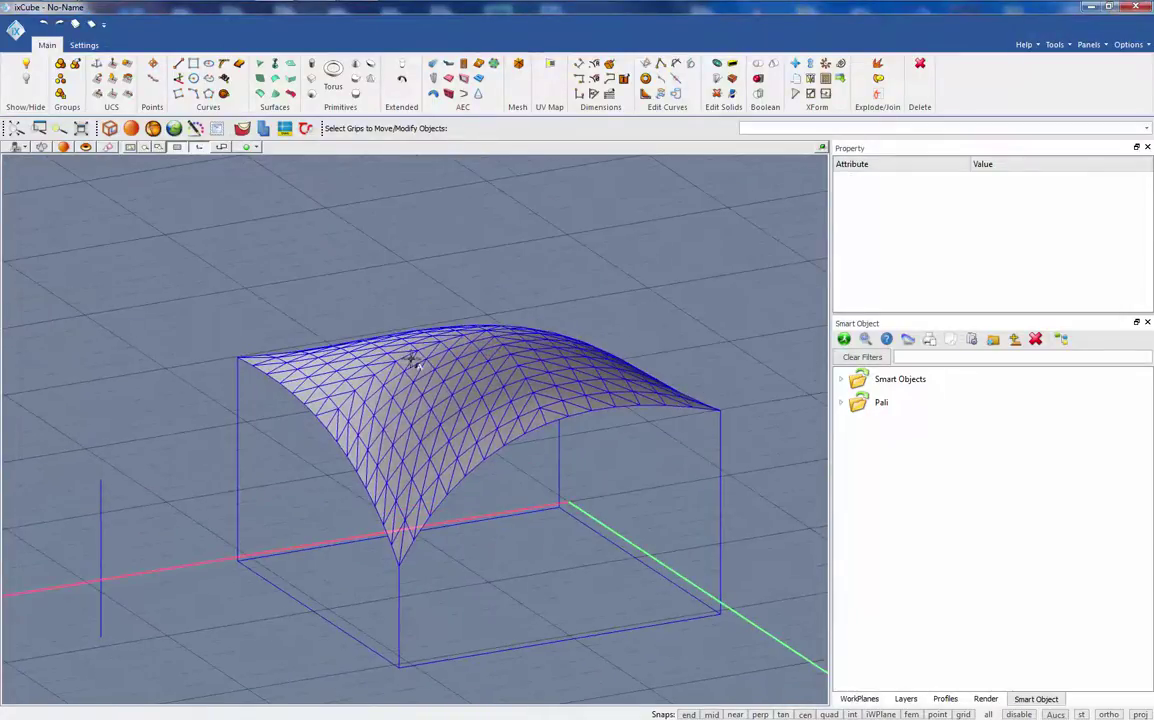
pyautogui.click(412, 362)
pyautogui.moveTo(54, 290); pyautogui.dragTo(87, 292)
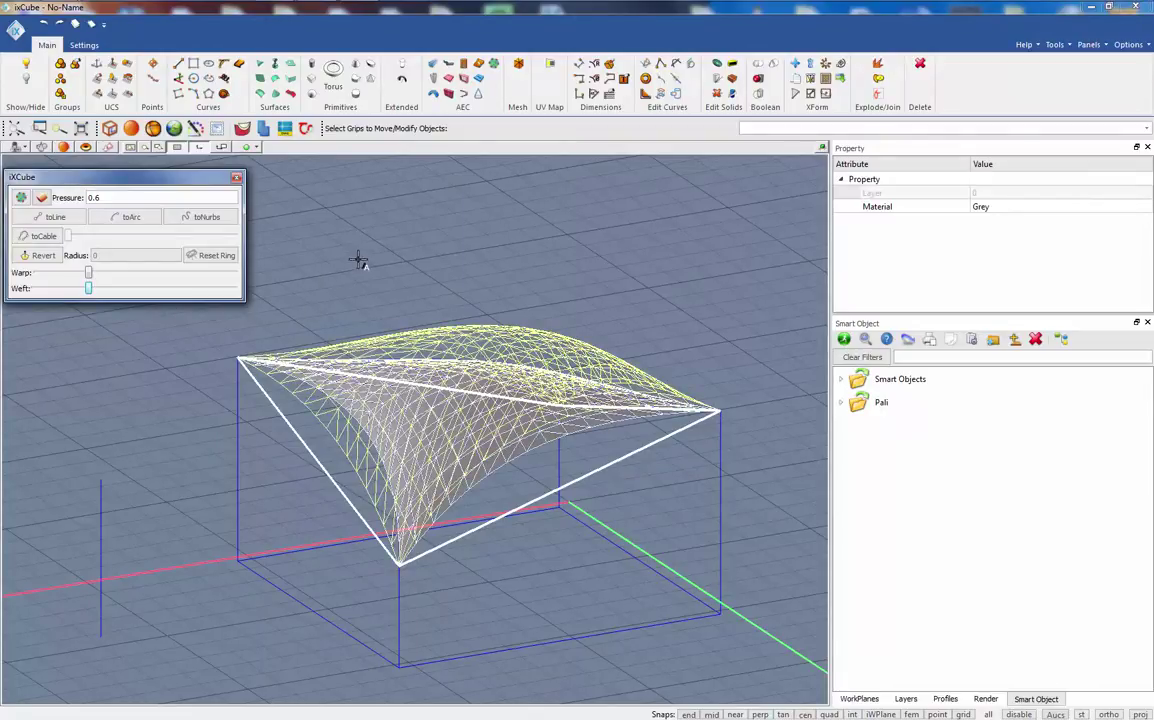
pyautogui.press('Escape')
# - Turn off the membrane's pressure so that it goes back to a purely tensioned shape
pyautogui.moveTo(508, 420); pyautogui.dragTo(564, 442, button='middle')
pyautogui.click(480, 440)
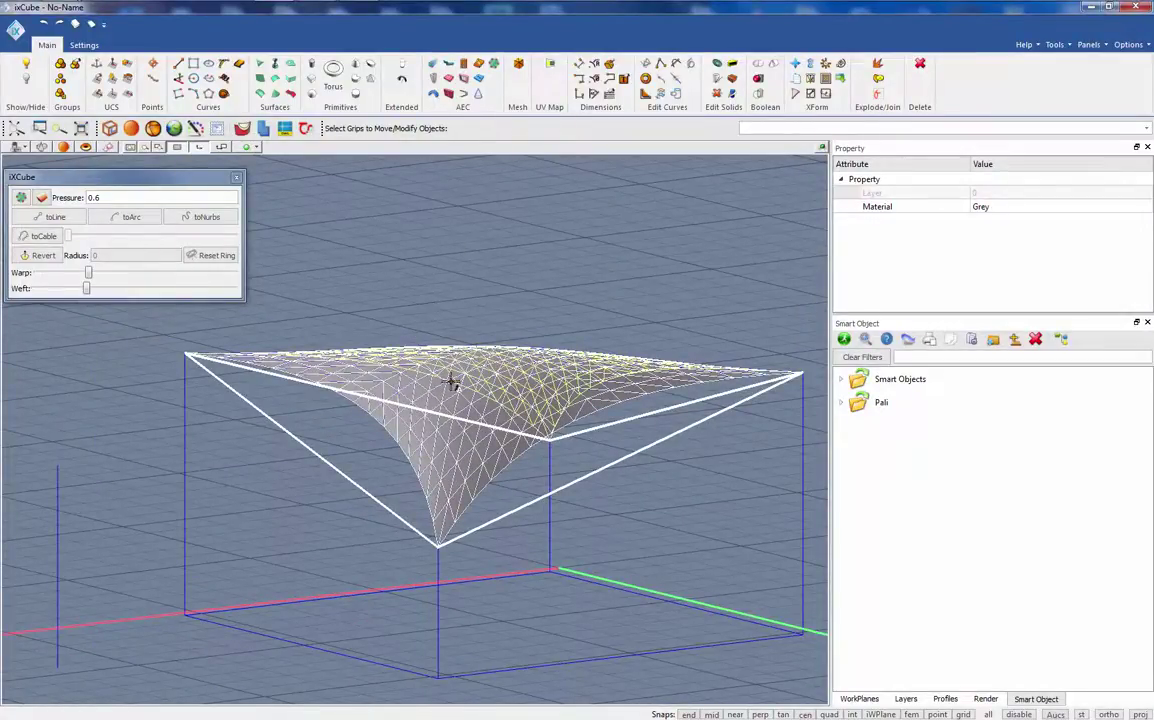
pyautogui.moveTo(462, 455); pyautogui.dragTo(450, 482, button='middle')
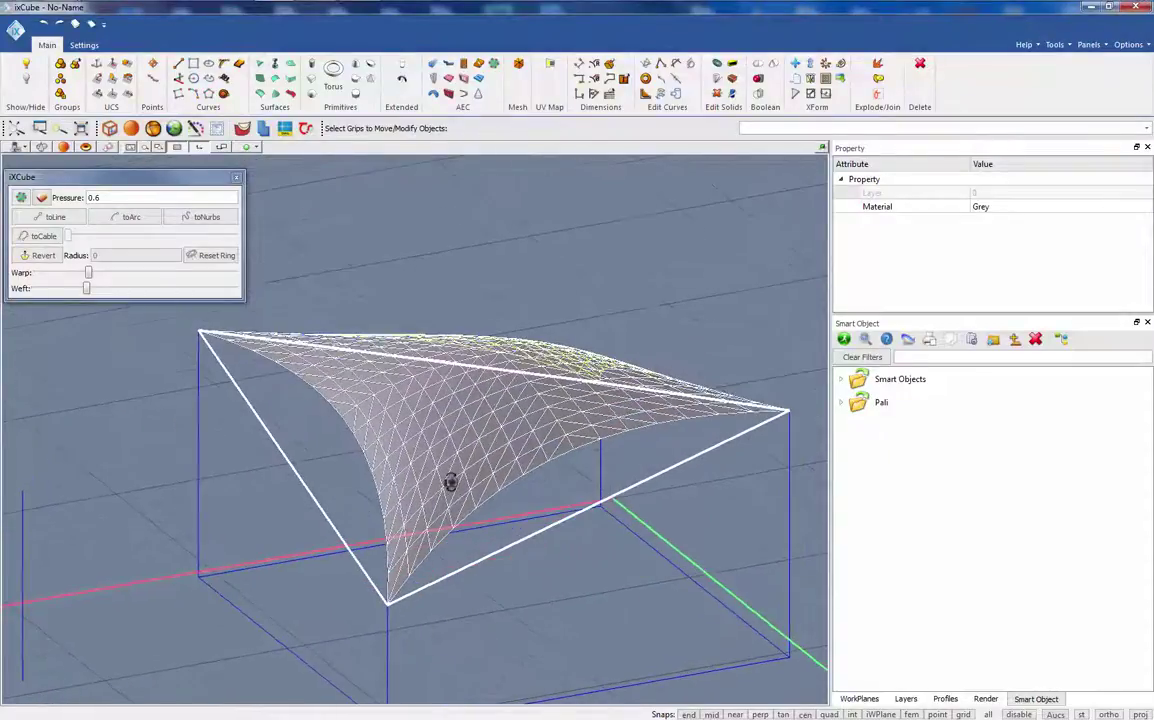
pyautogui.click(42, 198)
pyautogui.moveTo(449, 390); pyautogui.dragTo(384, 351, button='middle')
pyautogui.moveTo(384, 351); pyautogui.dragTo(428, 497, button='middle')
# - Increase the tensioned membrane's warp pre-stress to about half of its range
pyautogui.click(362, 362)
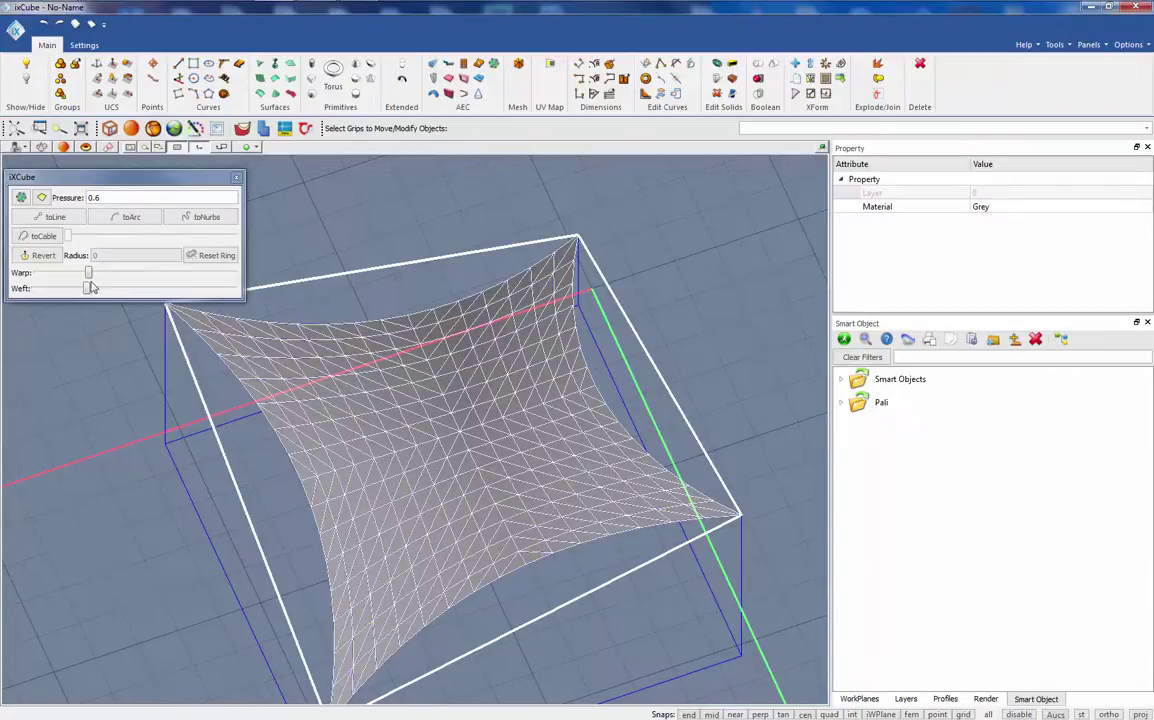
pyautogui.moveTo(88, 278); pyautogui.dragTo(134, 276)
pyautogui.click(280, 210)
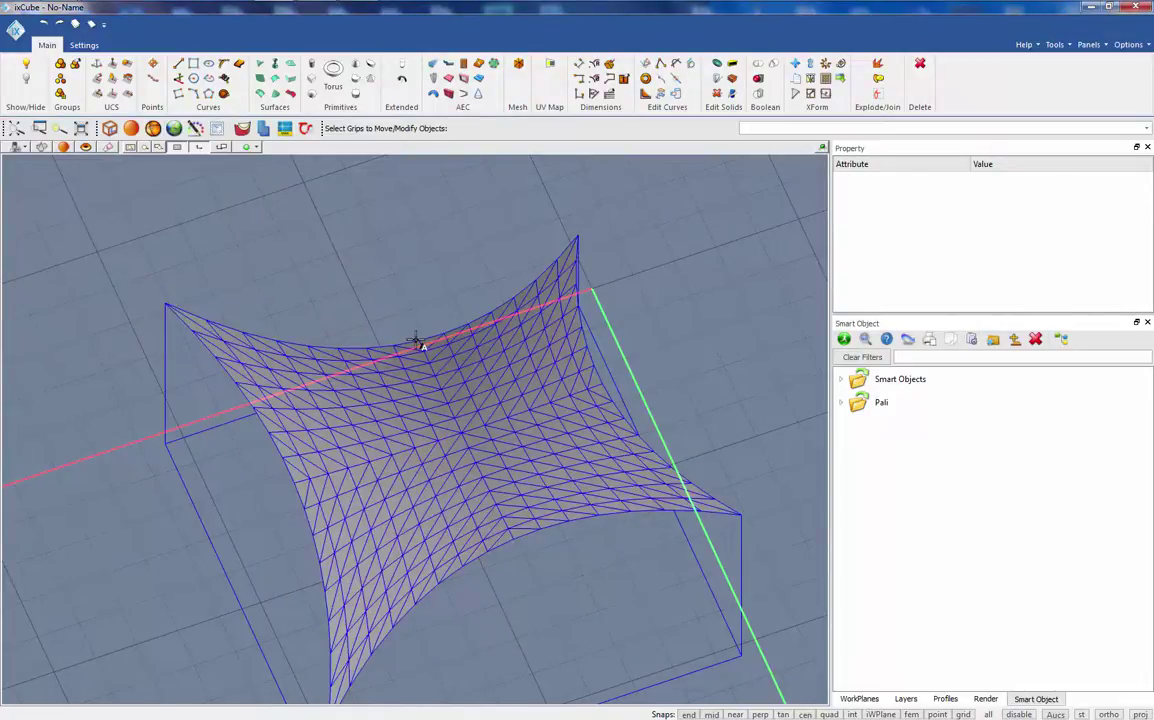
# - Lower the membrane's warp pre-stress to near its minimum, well below the weft
pyautogui.click(400, 402)
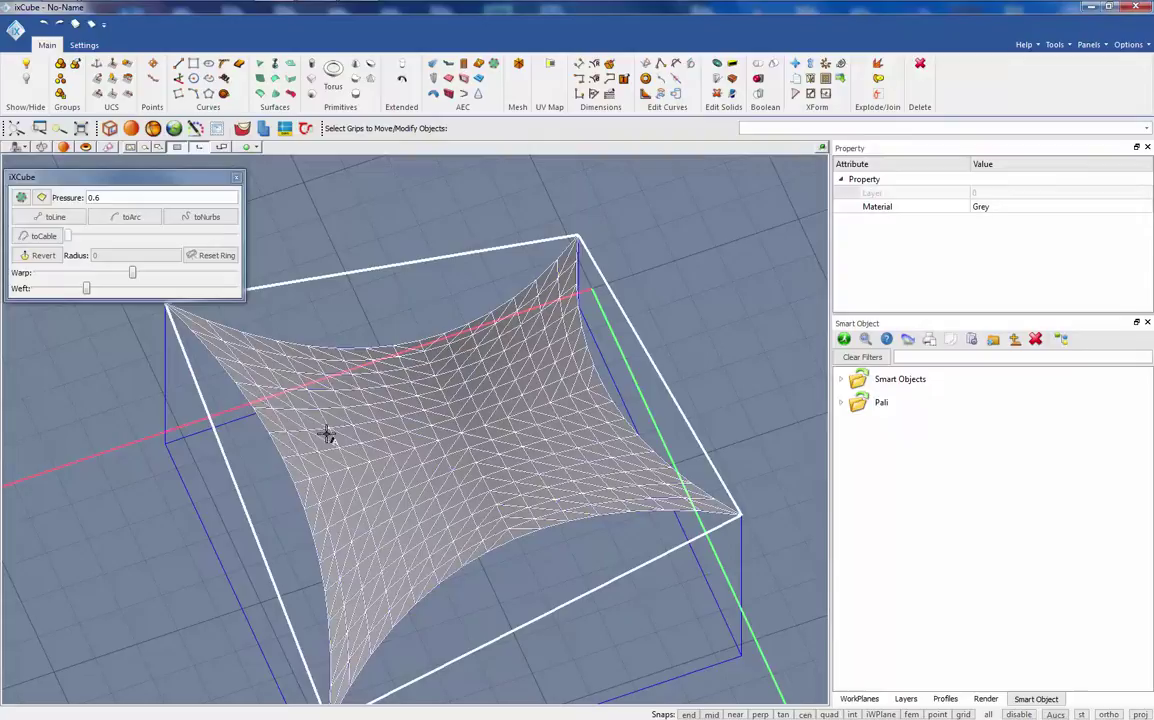
pyautogui.moveTo(135, 276); pyautogui.dragTo(50, 278)
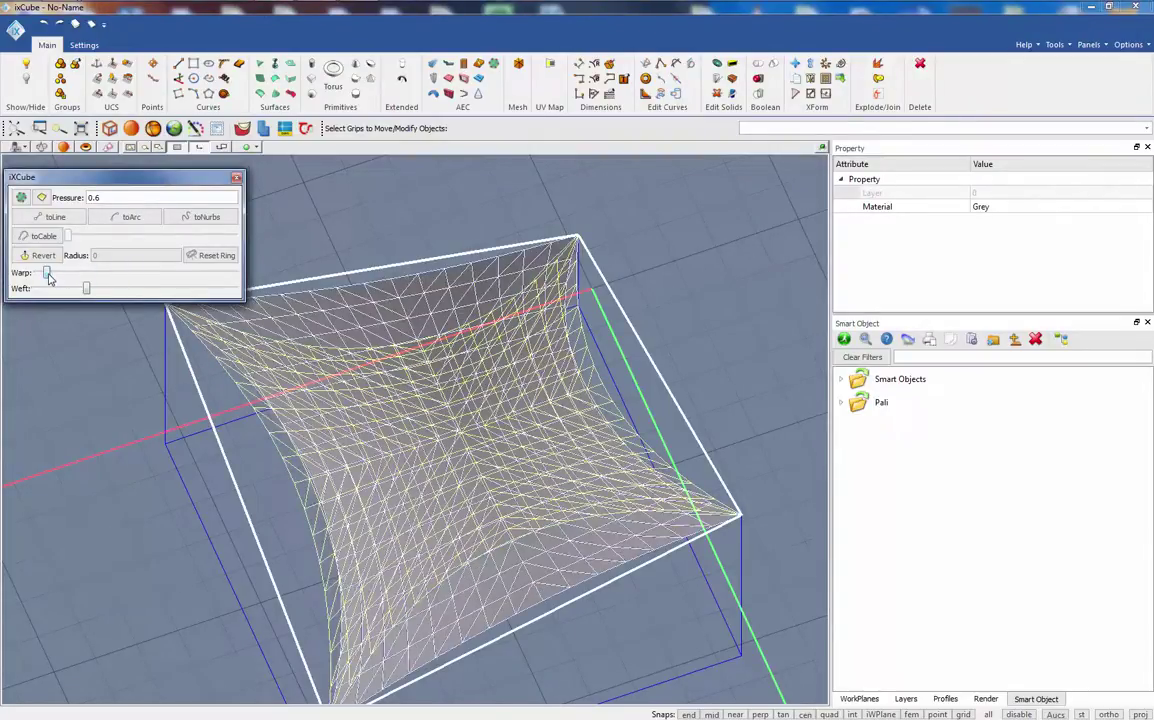
pyautogui.press('Escape')
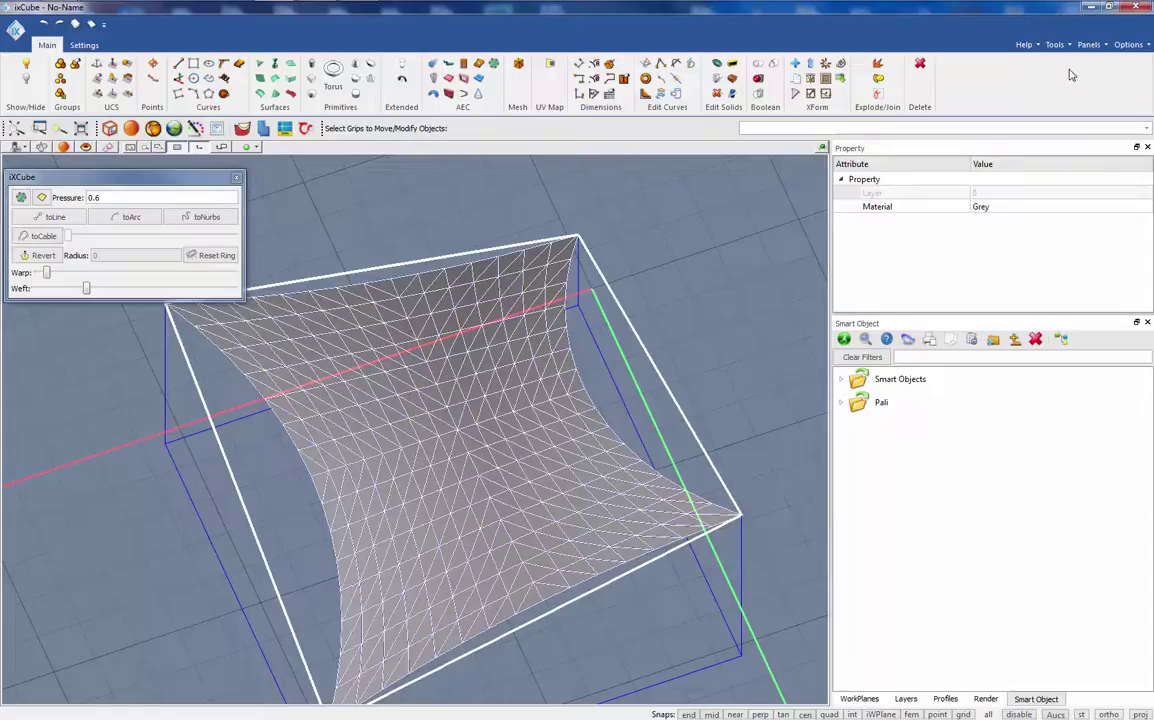
# - Examine the membrane pre-stress range in the Form-Finder settings and close the settings without saving
pyautogui.click(1089, 45)
pyautogui.click(1055, 45)
pyautogui.click(1068, 64)
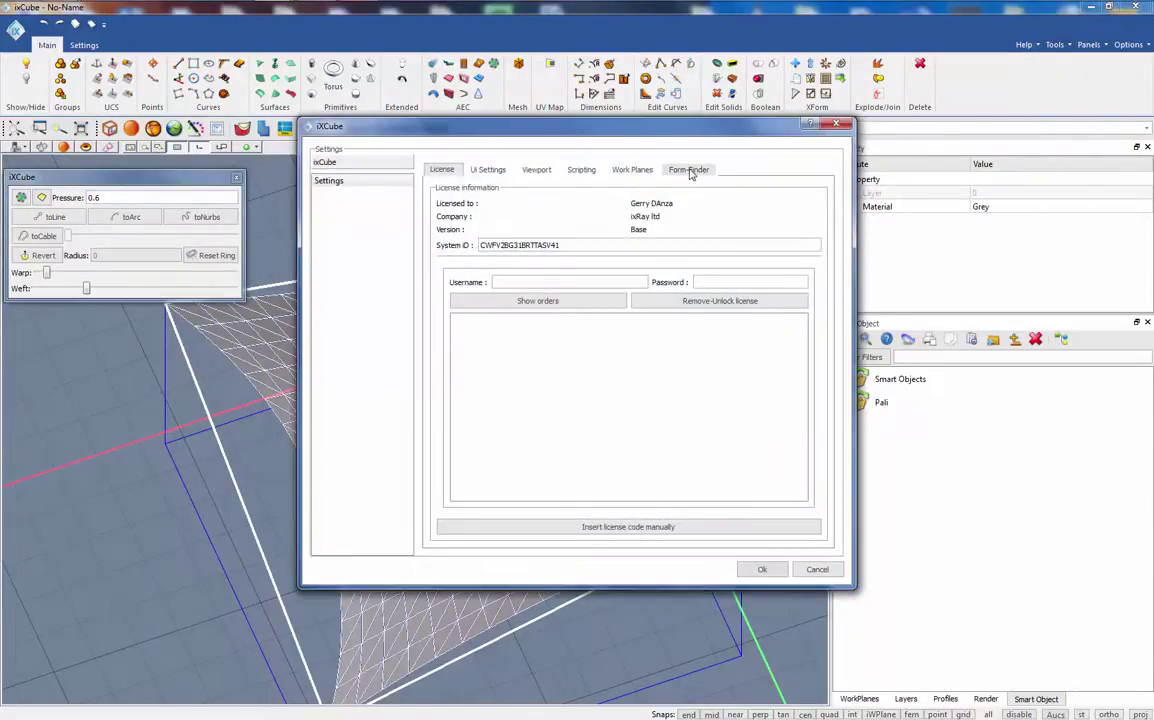
pyautogui.click(690, 170)
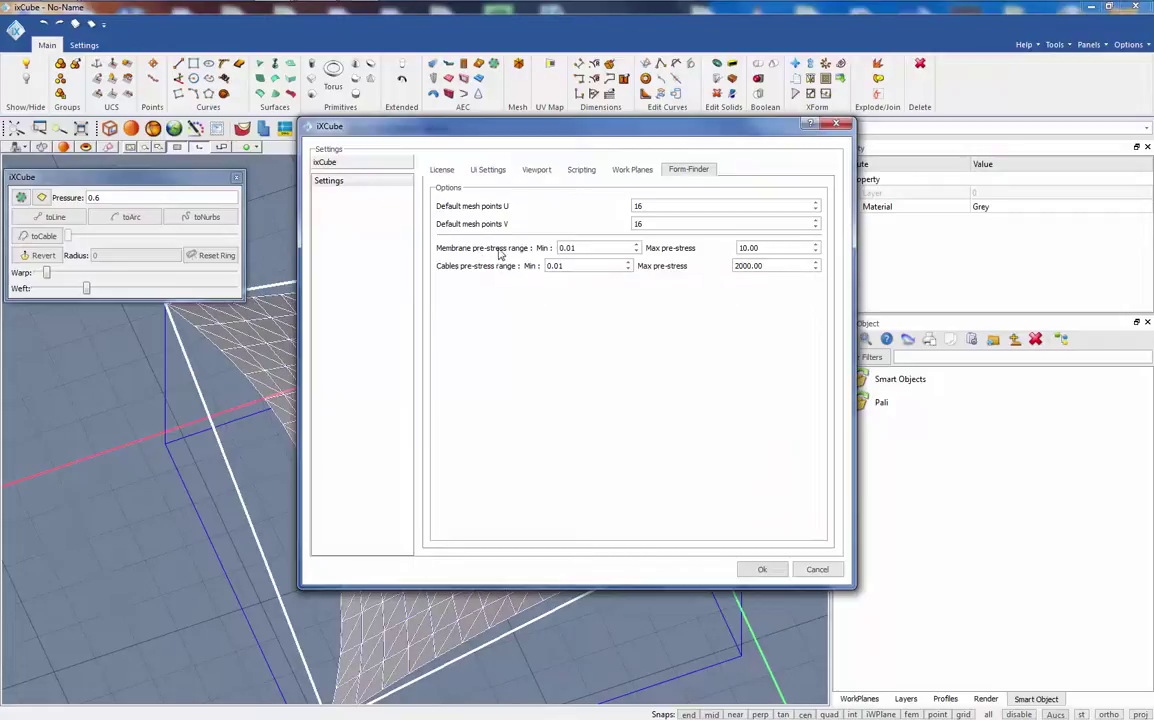
pyautogui.click(559, 249)
pyautogui.click(816, 570)
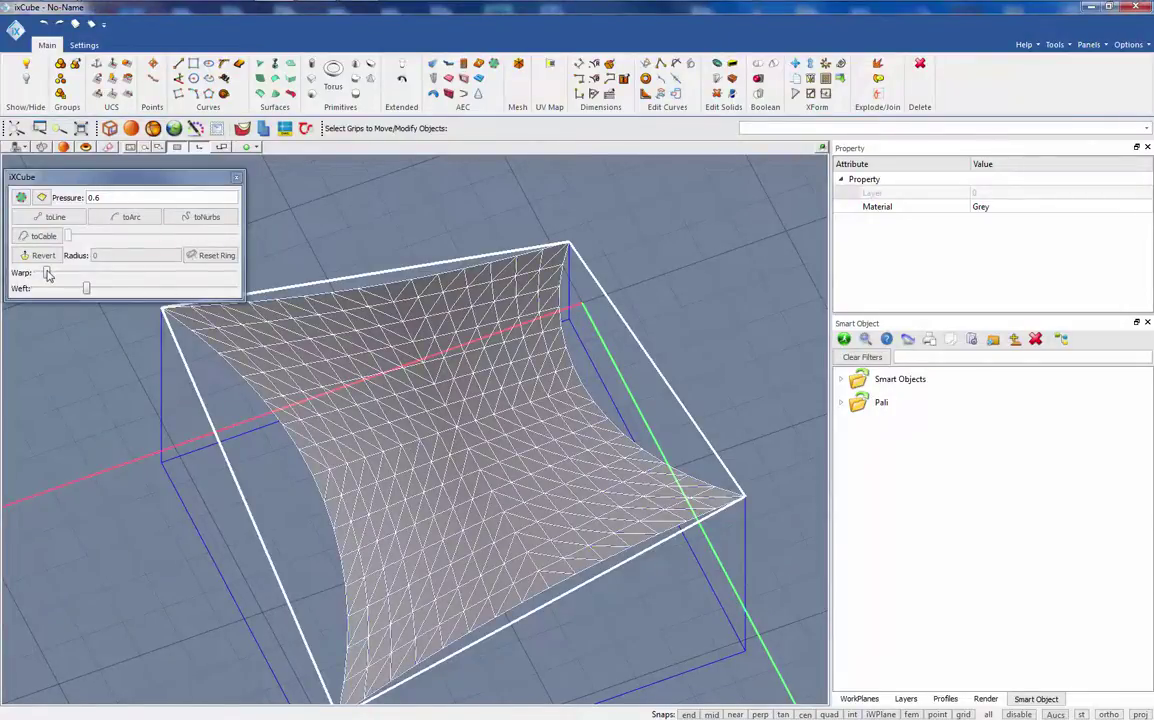
# - Raise the membrane's warp and weft pre-stress to matching values a little over a third of their range
pyautogui.moveTo(47, 274); pyautogui.dragTo(110, 274)
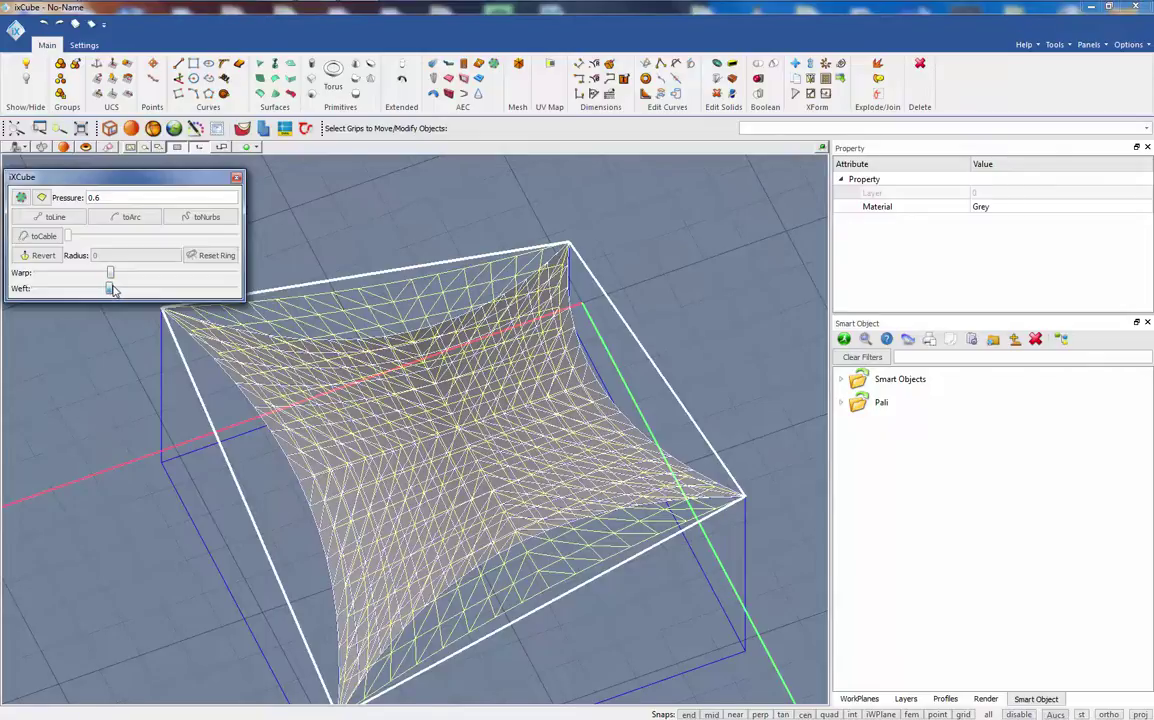
pyautogui.press('Escape')
pyautogui.moveTo(371, 452); pyautogui.dragTo(437, 452, button='middle')
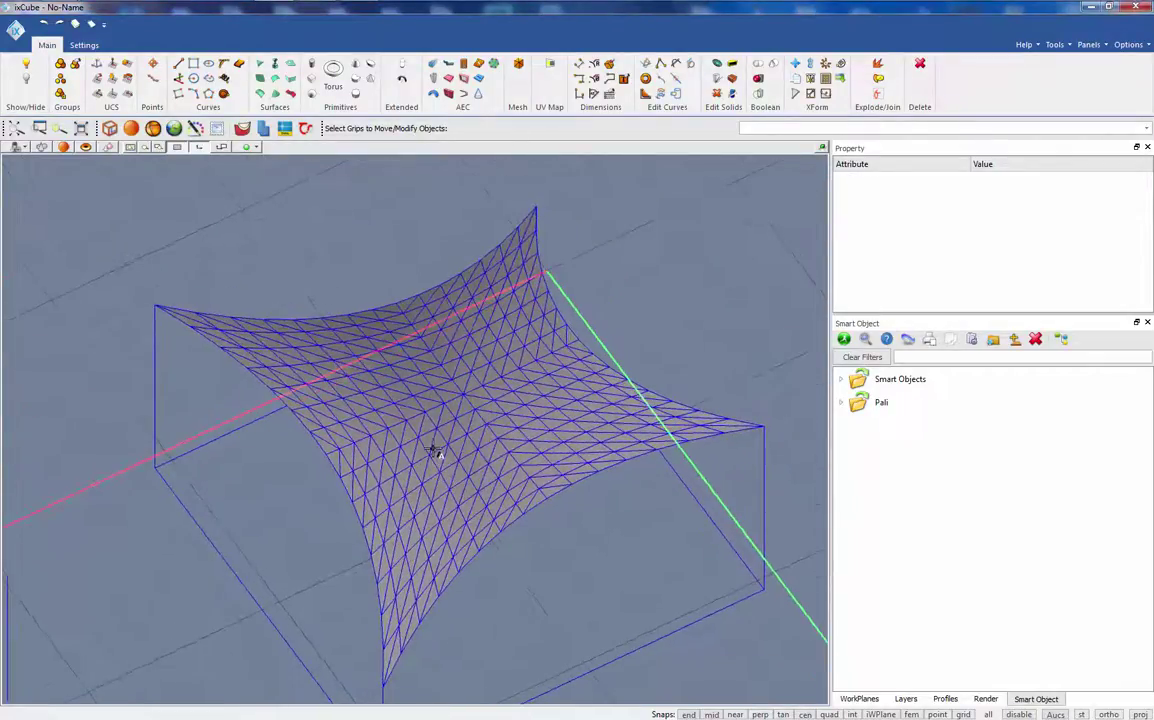
# - Set the tension of one cable edge of the membrane slightly above the minimum to flatten its curve
pyautogui.click(434, 450)
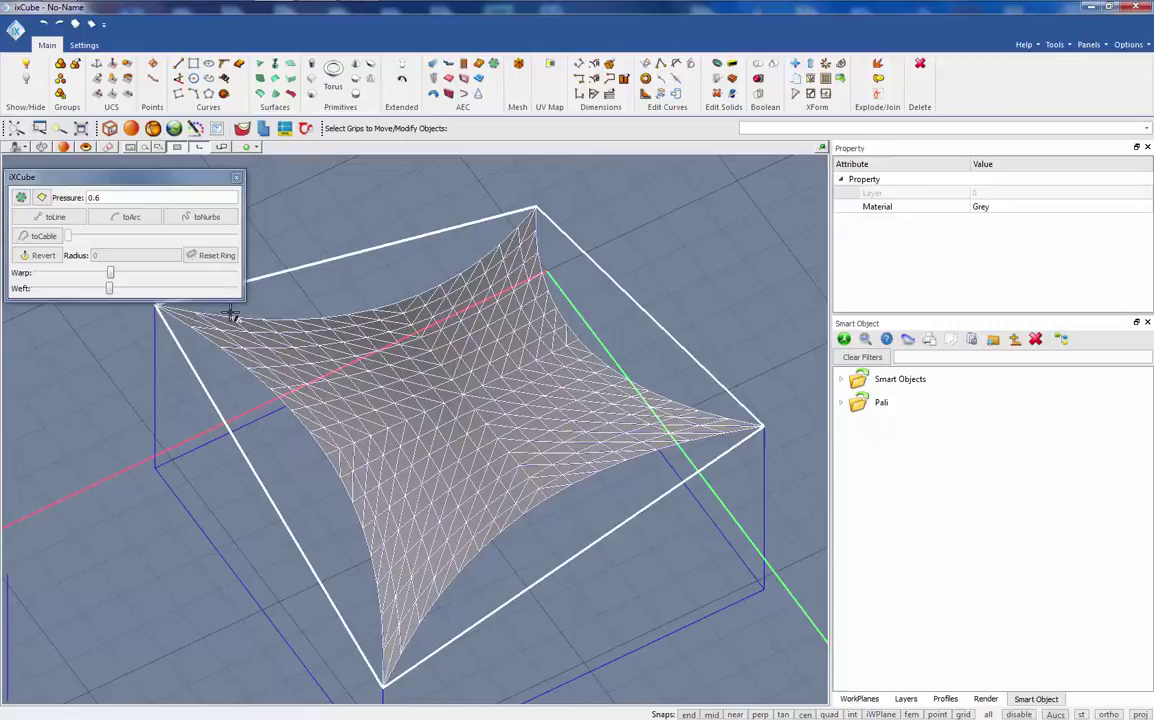
pyautogui.click(565, 567)
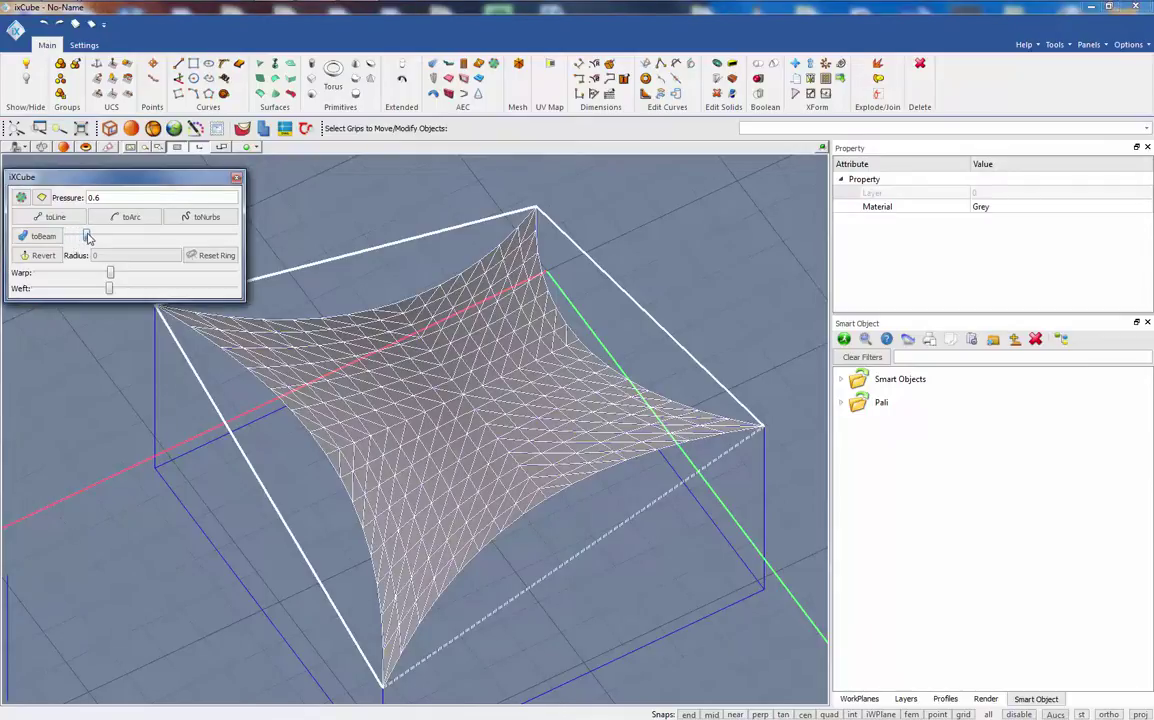
pyautogui.click(87, 236)
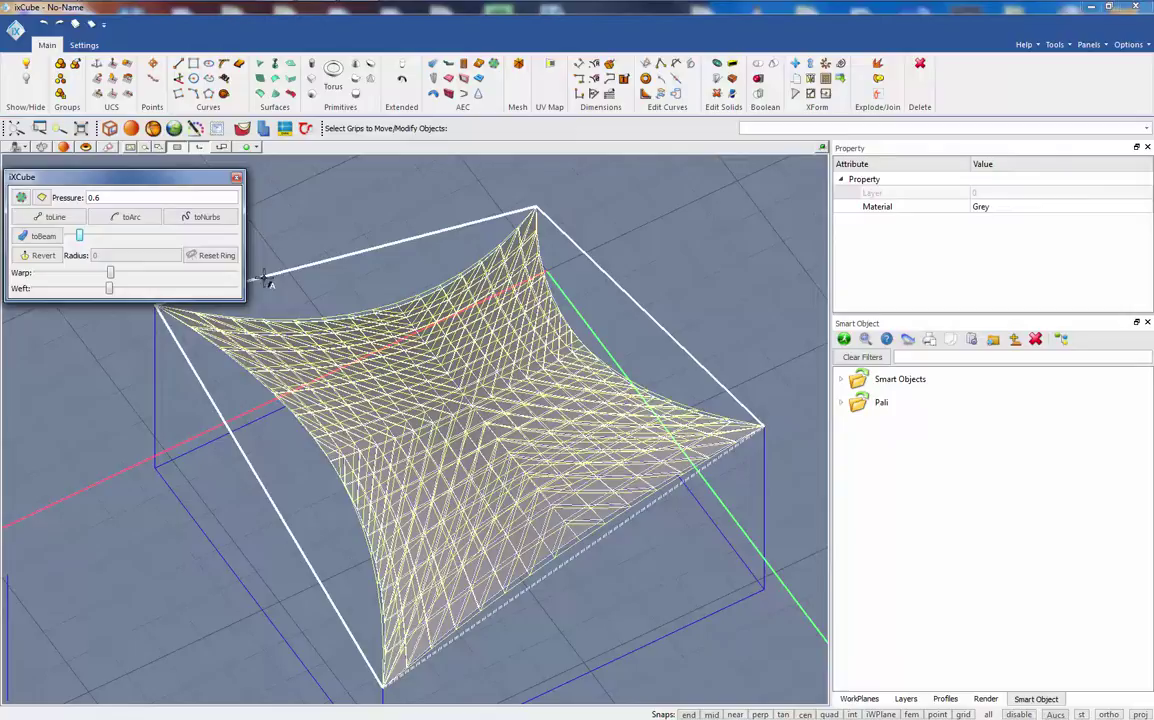
pyautogui.press('Escape')
pyautogui.moveTo(566, 460); pyautogui.dragTo(460, 480, button='middle')
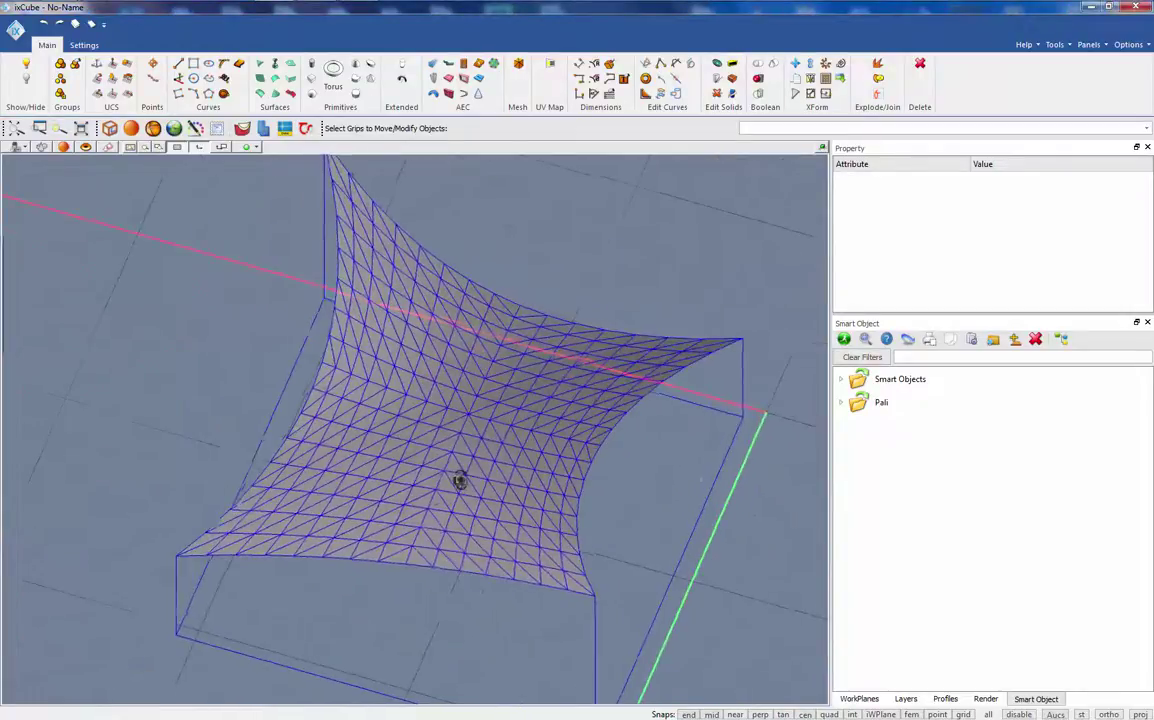
# - Raise the same cable edge's tension to about a third of its range to pull the edge nearly straight
pyautogui.click(405, 428)
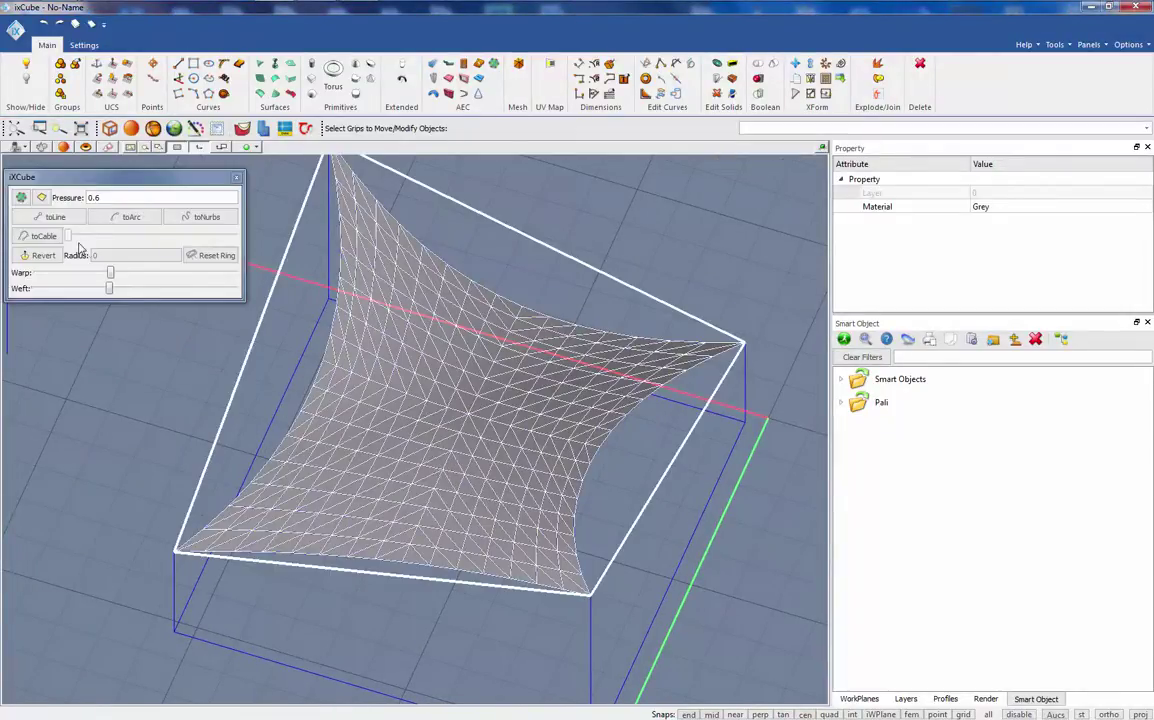
pyautogui.click(319, 566)
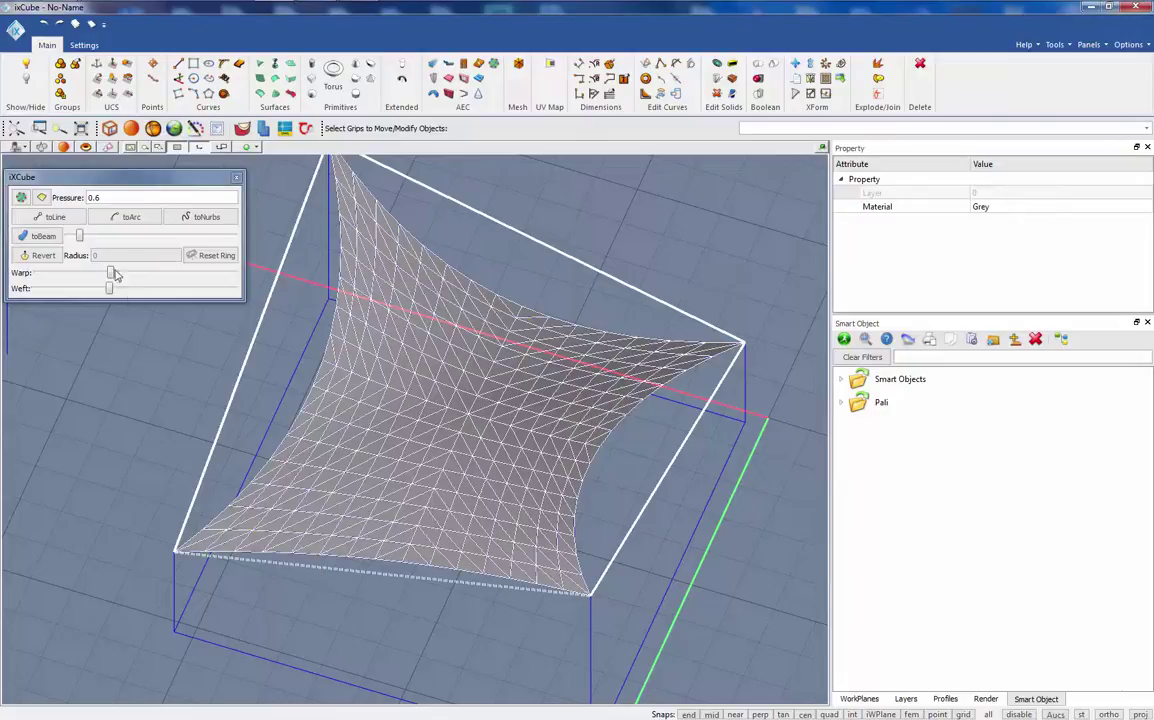
pyautogui.moveTo(82, 240); pyautogui.dragTo(128, 240)
pyautogui.press('Escape')
pyautogui.scroll(5, 363, 582)
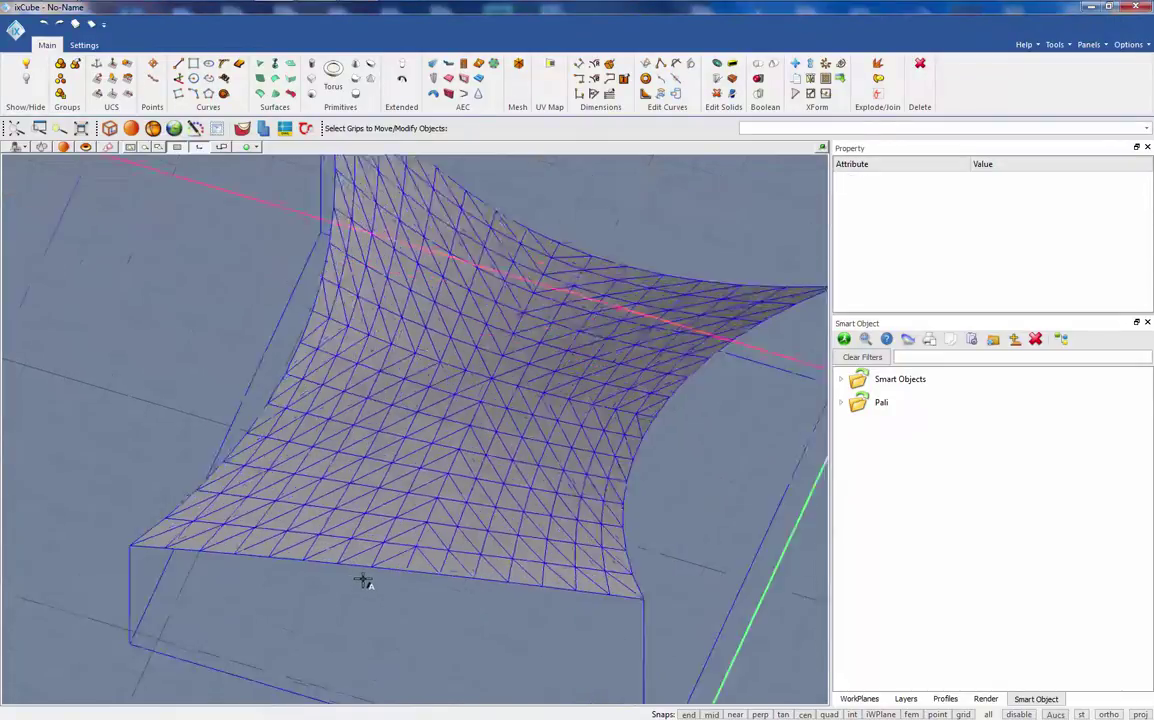
# - Lower that cable edge's tension to near its minimum so that the edge curves inward strongly
pyautogui.click(377, 533)
pyautogui.scroll(-6, 345, 565)
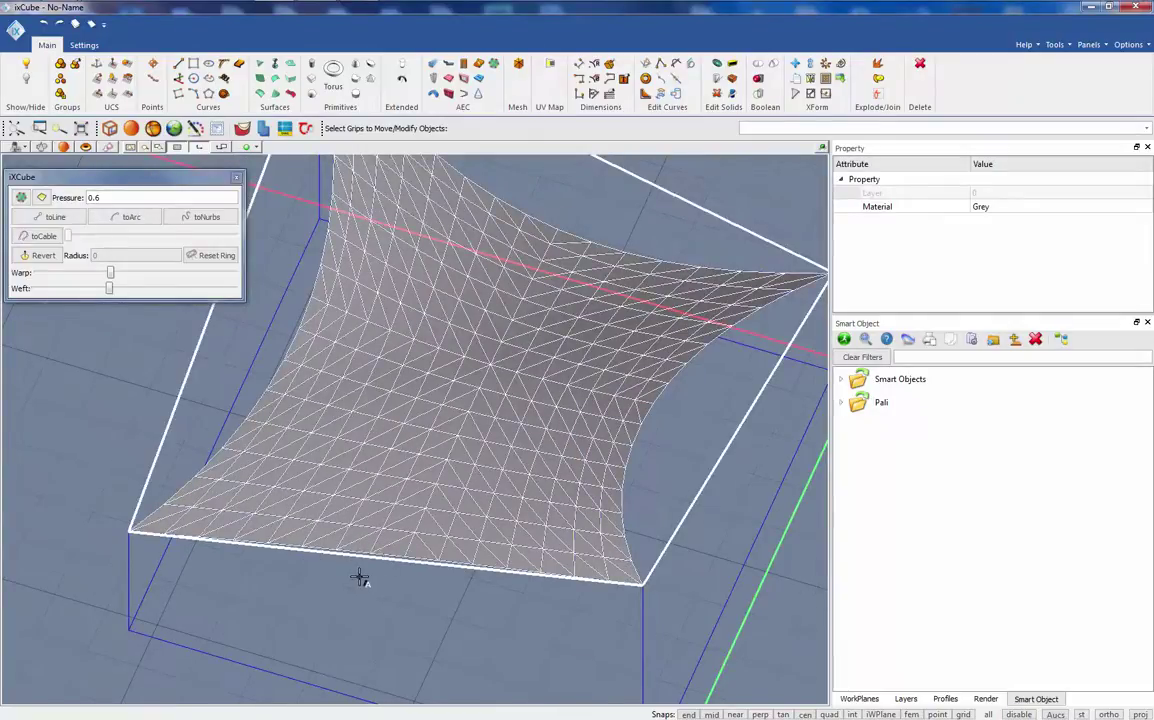
pyautogui.scroll(-1, 357, 575)
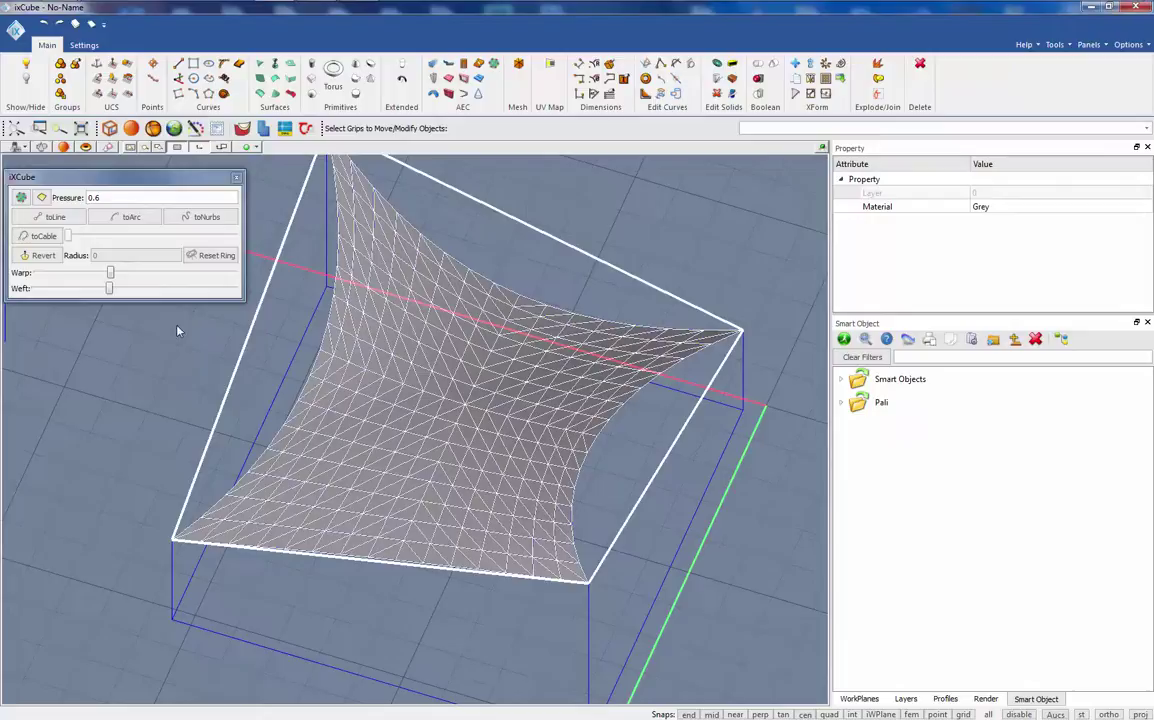
pyautogui.click(355, 562)
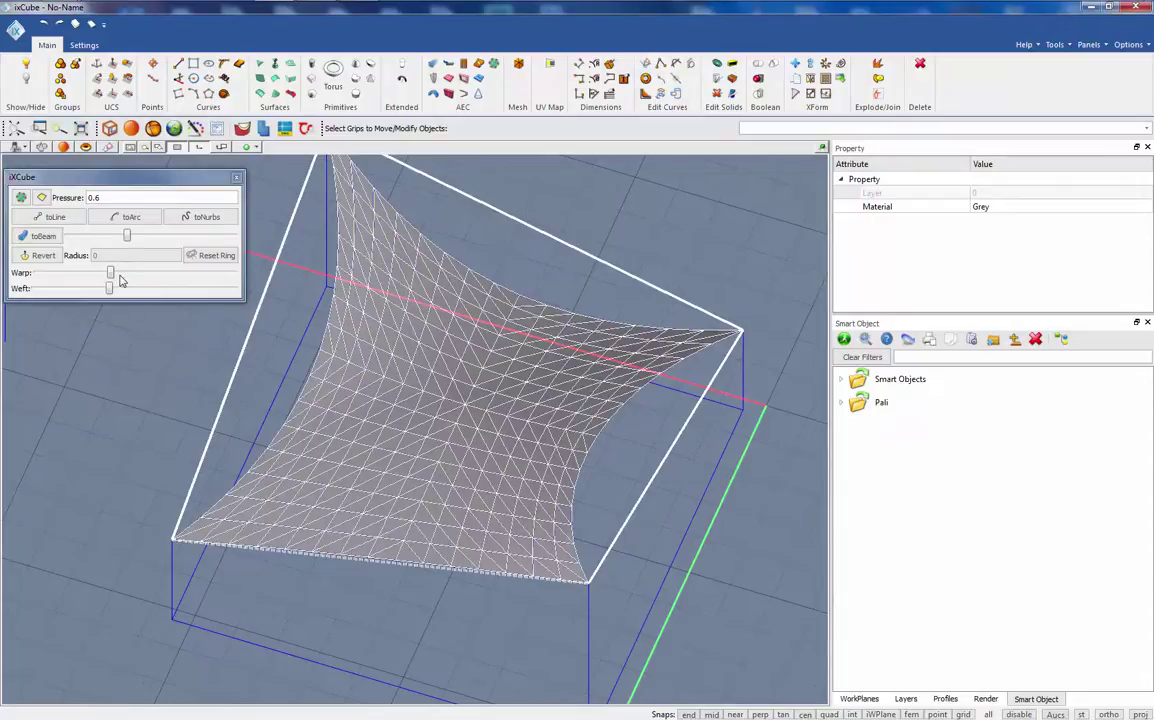
pyautogui.moveTo(127, 237); pyautogui.dragTo(102, 245)
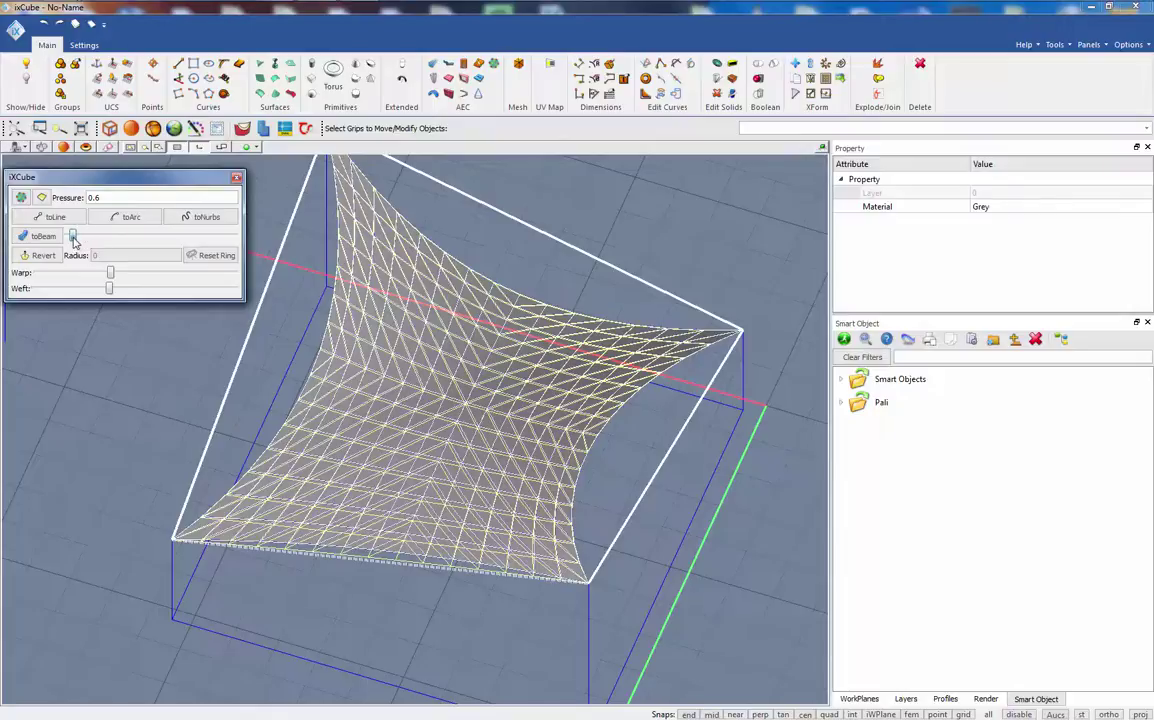
pyautogui.press('Escape')
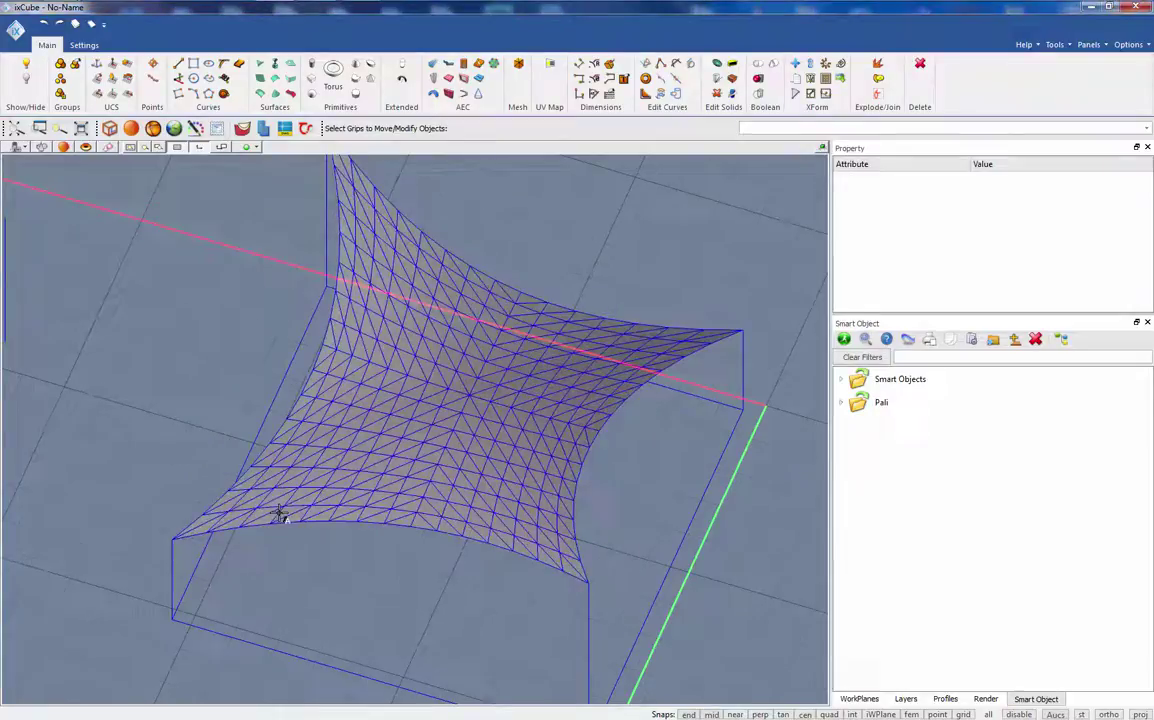
# - Convert the cable edge nearest the free-standing vertical line into a rigid beam edge
pyautogui.moveTo(278, 515); pyautogui.dragTo(416, 489, button='middle')
pyautogui.moveTo(415, 490); pyautogui.dragTo(350, 392)
pyautogui.click(328, 485)
pyautogui.click(339, 354)
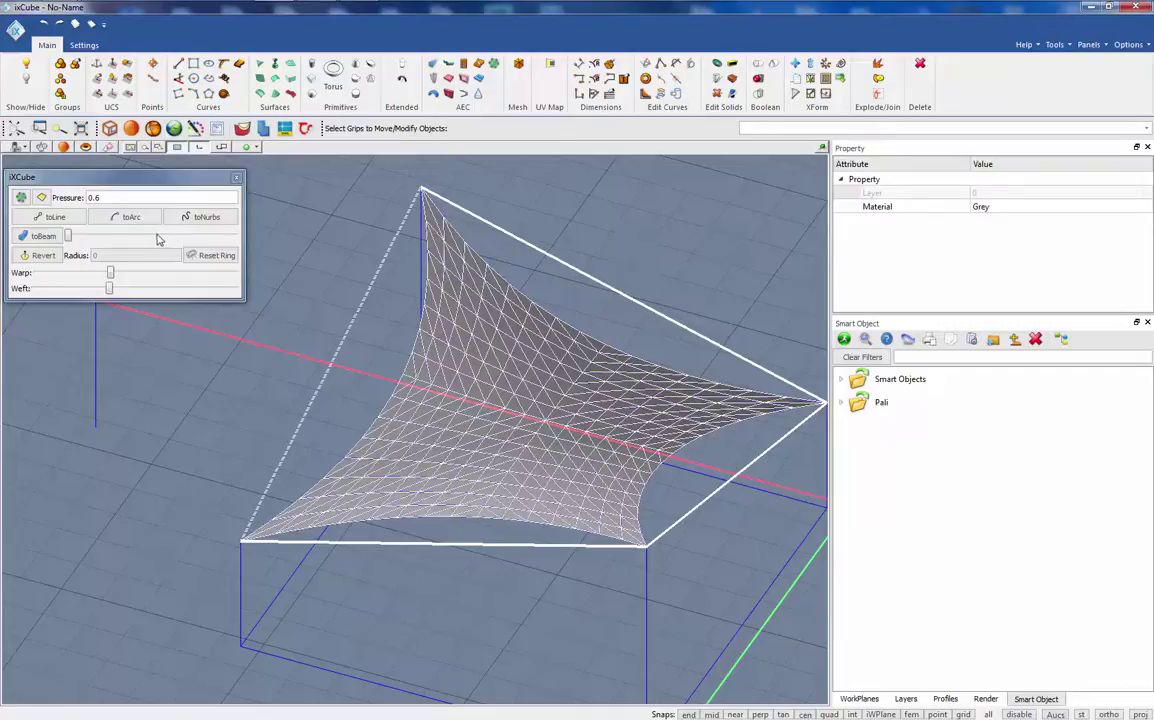
pyautogui.click(44, 237)
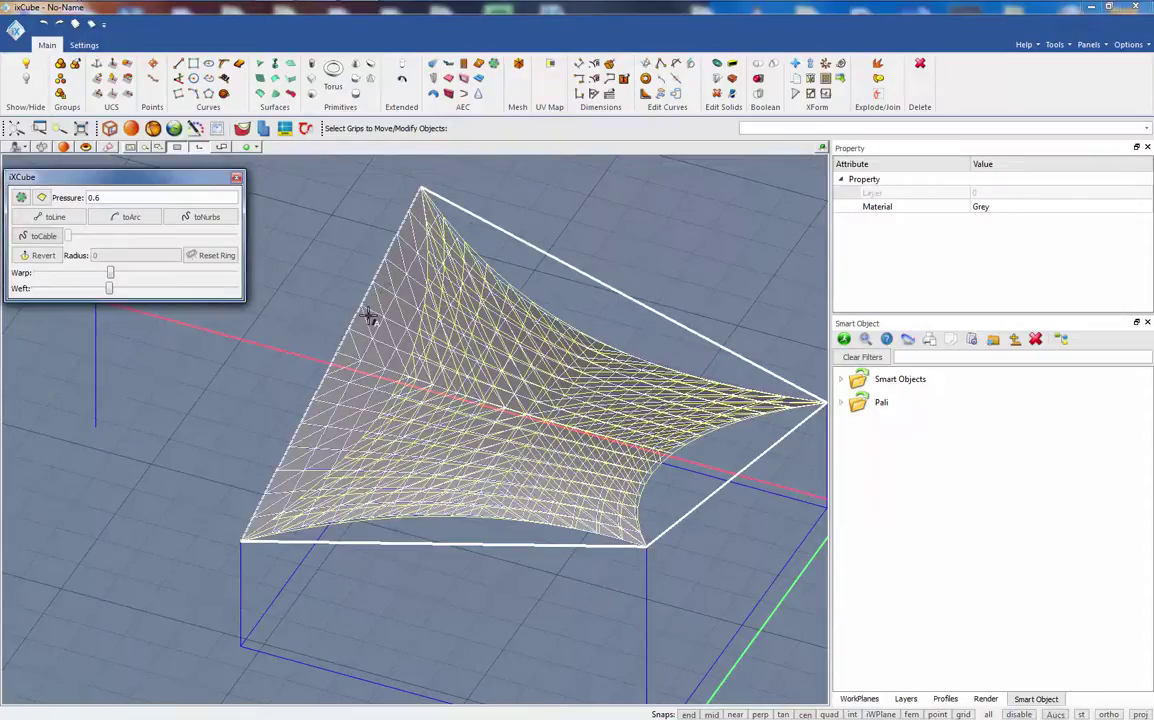
# - Change the membrane's straight beam edge into an arc
pyautogui.click(134, 222)
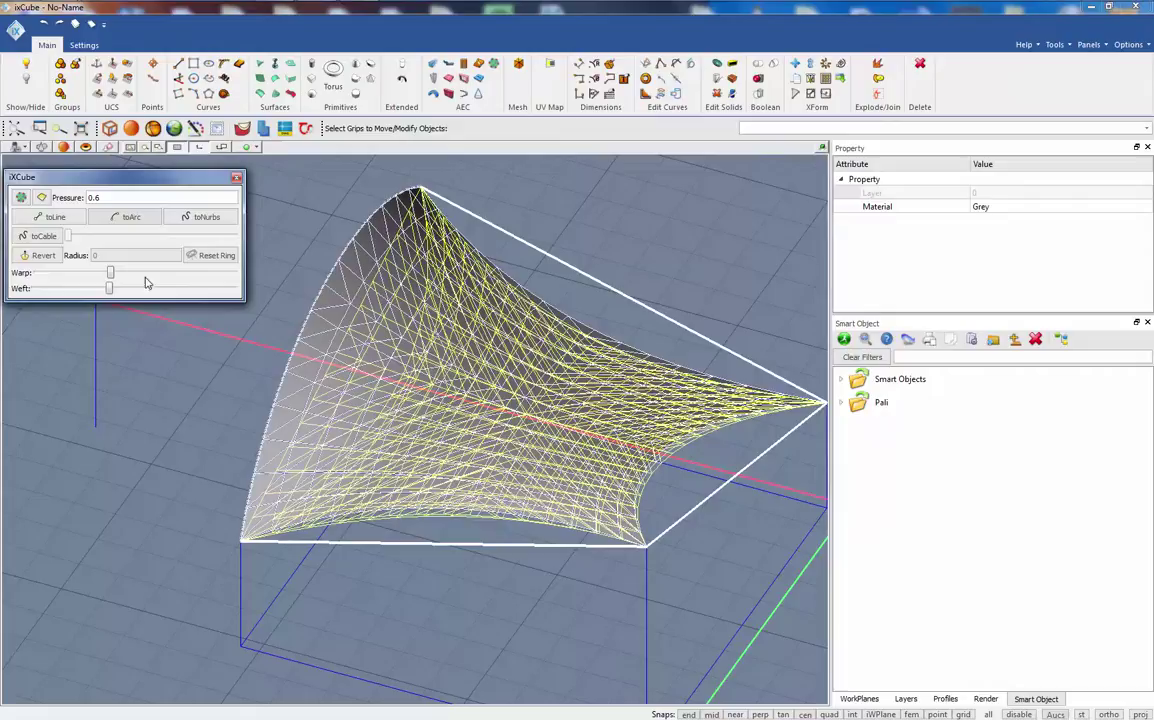
pyautogui.moveTo(175, 450)
pyautogui.mouseDown(button='middle')
pyautogui.moveTo(183, 458)
pyautogui.moveTo(163, 447)
pyautogui.mouseUp(button='middle')
pyautogui.click(141, 436)
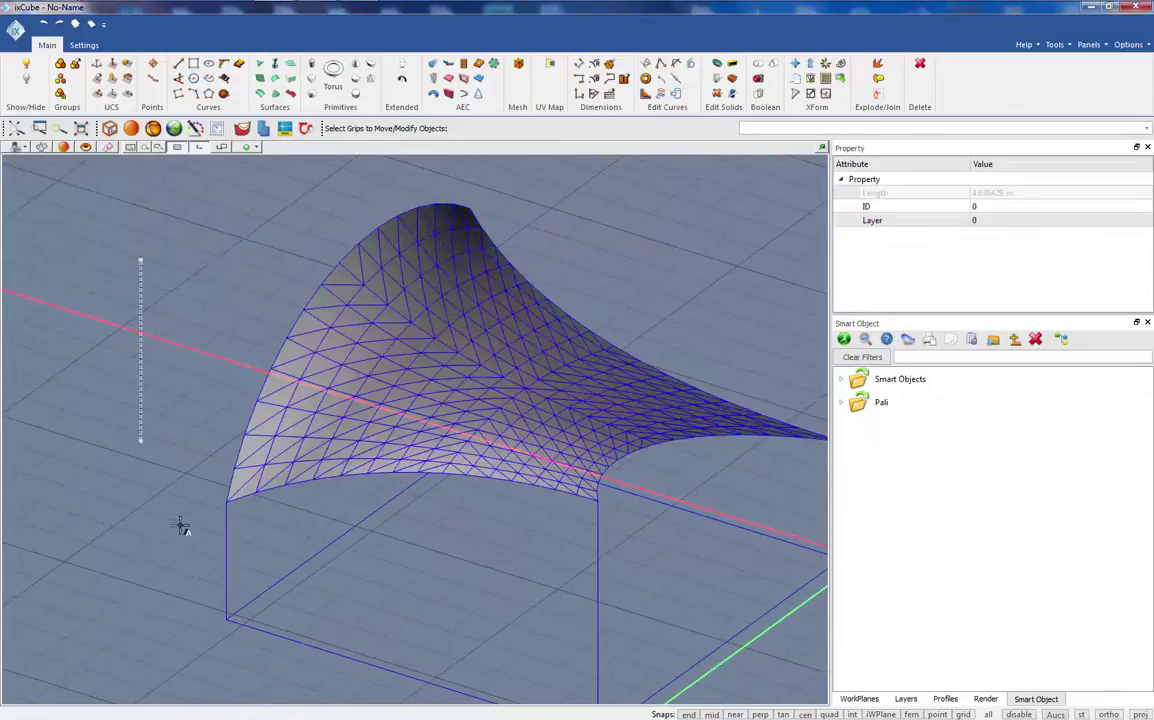
pyautogui.press('Escape')
pyautogui.moveTo(163, 533); pyautogui.dragTo(352, 540, button='middle')
# - Move the middle grip of the membrane's arc edge outward to form a deeper arc
pyautogui.scroll(2, 352, 540)
pyautogui.click(376, 337)
pyautogui.scroll(5, 376, 337)
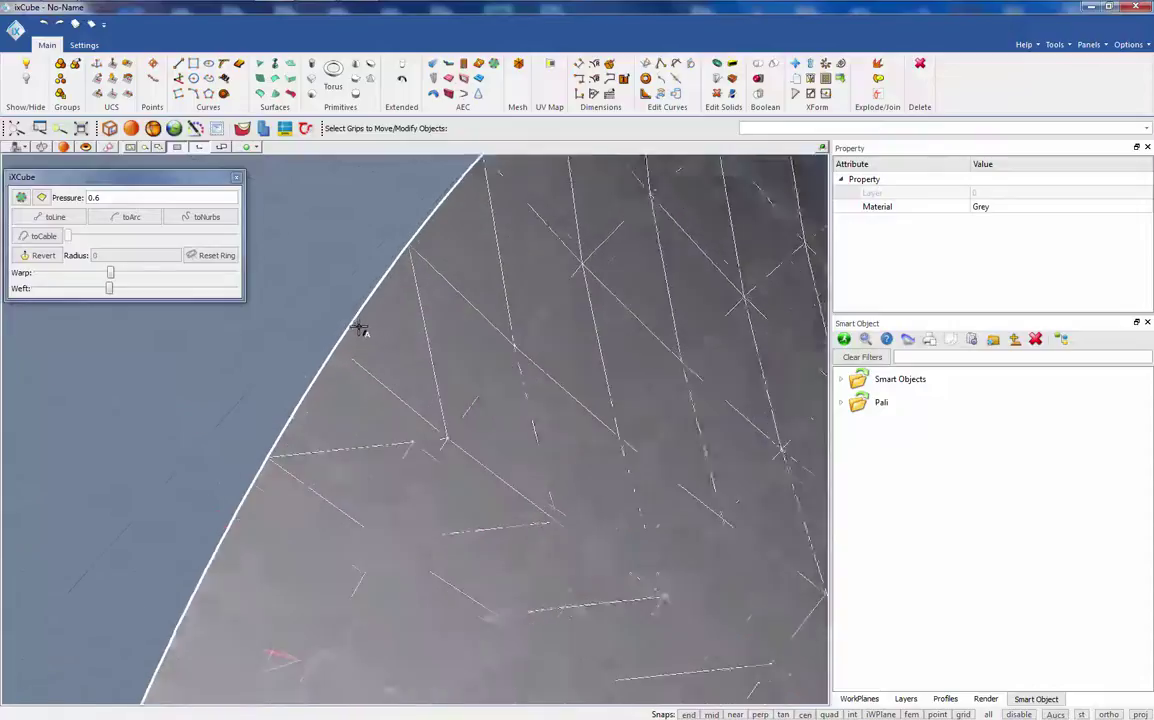
pyautogui.scroll(4, 274, 440)
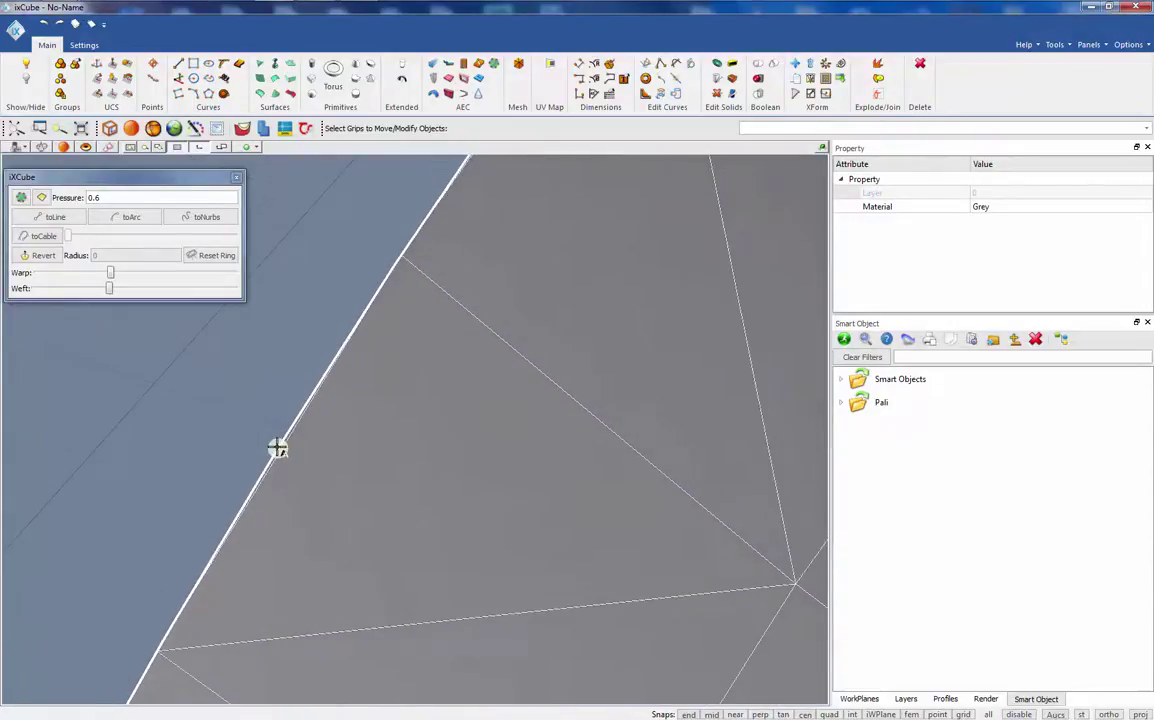
pyautogui.scroll(-8, 277, 448)
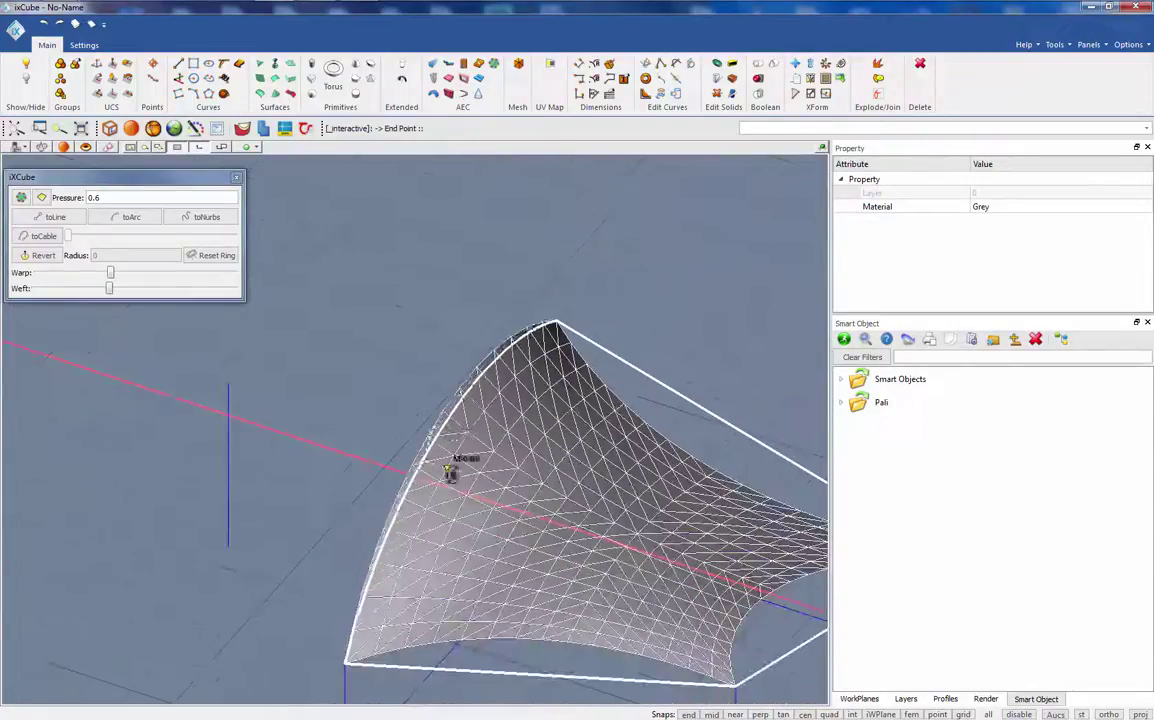
pyautogui.moveTo(447, 470); pyautogui.dragTo(428, 401, button='middle')
pyautogui.click(431, 335)
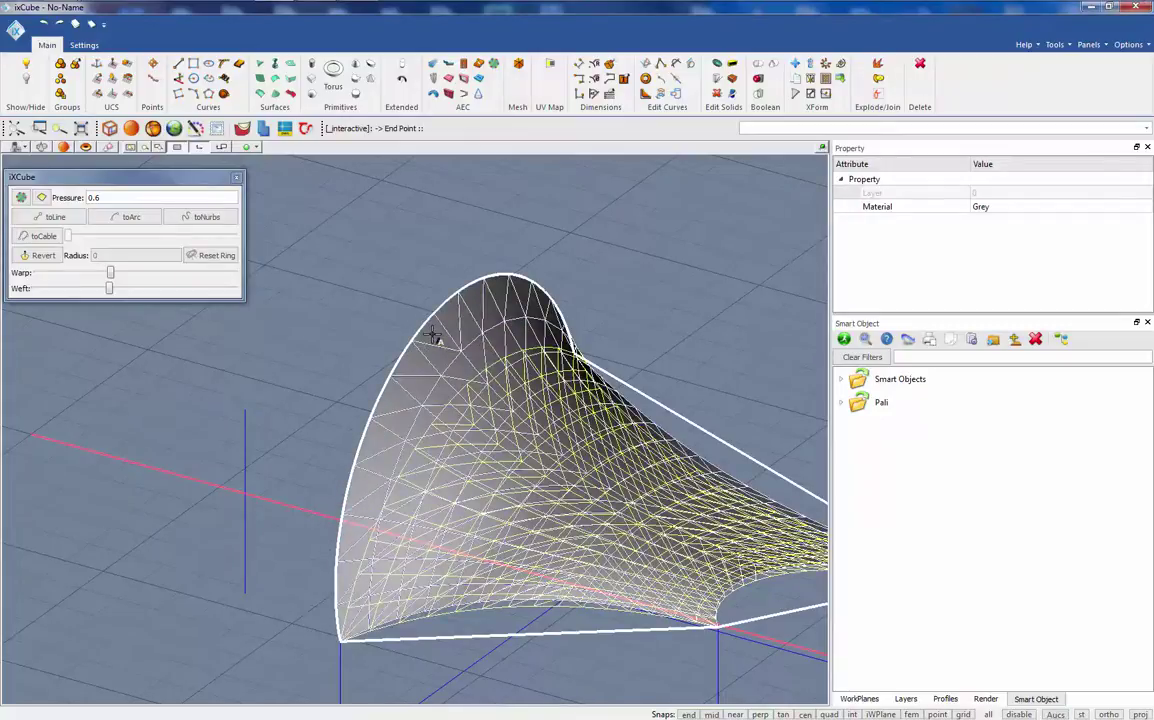
pyautogui.click(349, 306)
# - Move the arc edge's middle grip again to a freely picked point farther out from the membrane
pyautogui.moveTo(400, 476); pyautogui.dragTo(432, 408, button='middle')
pyautogui.click(433, 408)
pyautogui.scroll(6, 460, 275)
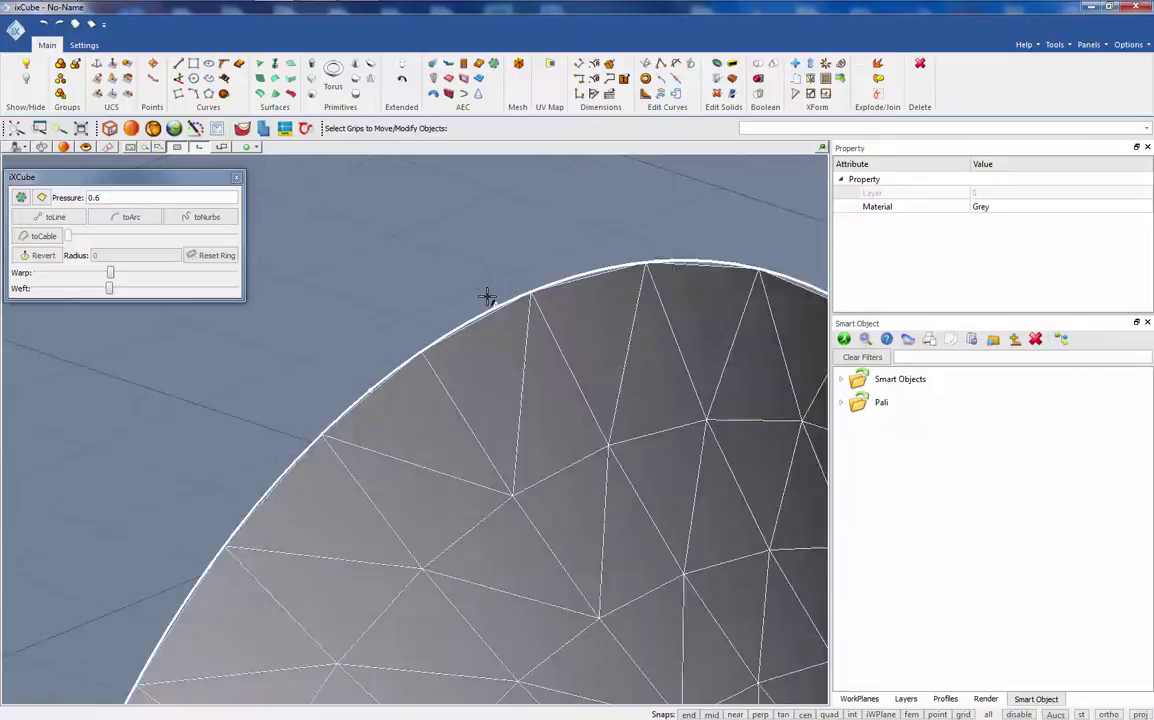
pyautogui.scroll(-5, 422, 322)
pyautogui.scroll(3, 391, 368)
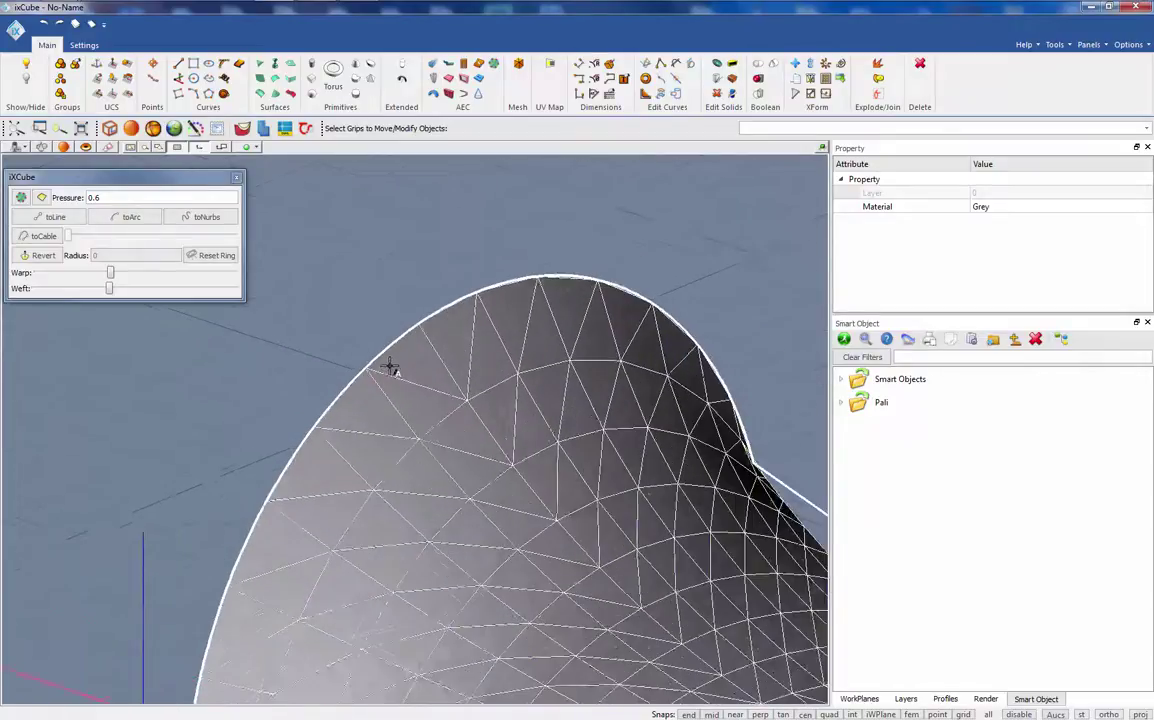
pyautogui.click(393, 336)
pyautogui.scroll(-2, 402, 338)
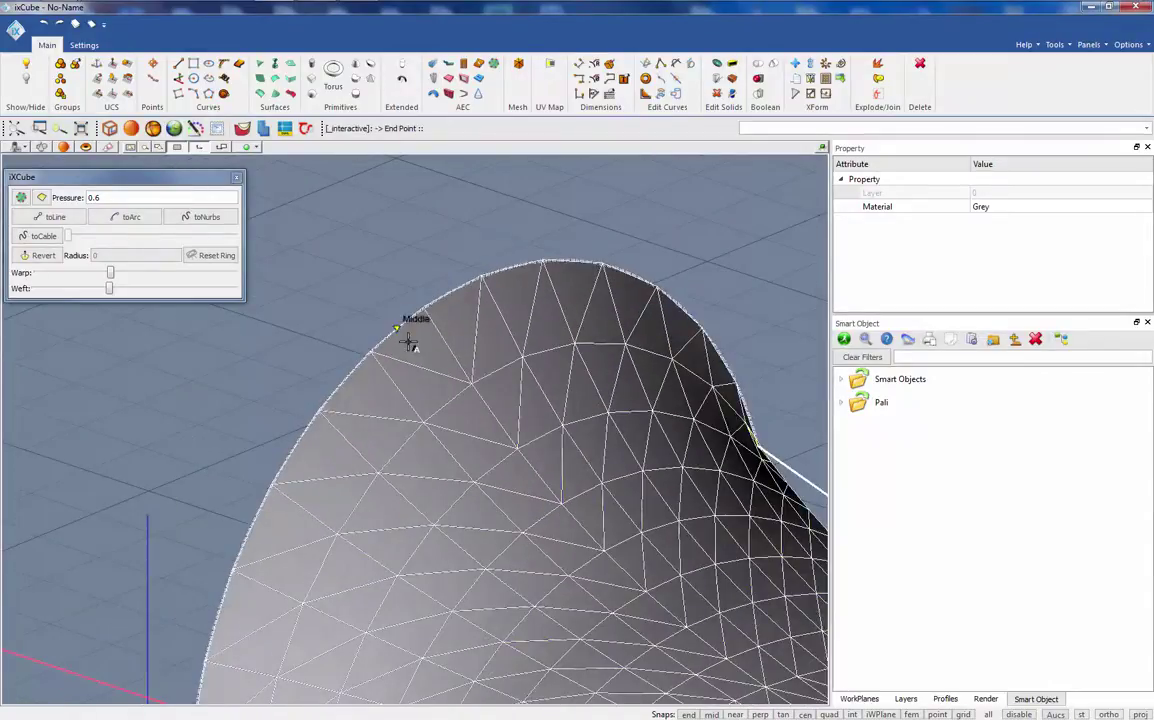
pyautogui.scroll(-2, 436, 236)
pyautogui.scroll(-1, 439, 231)
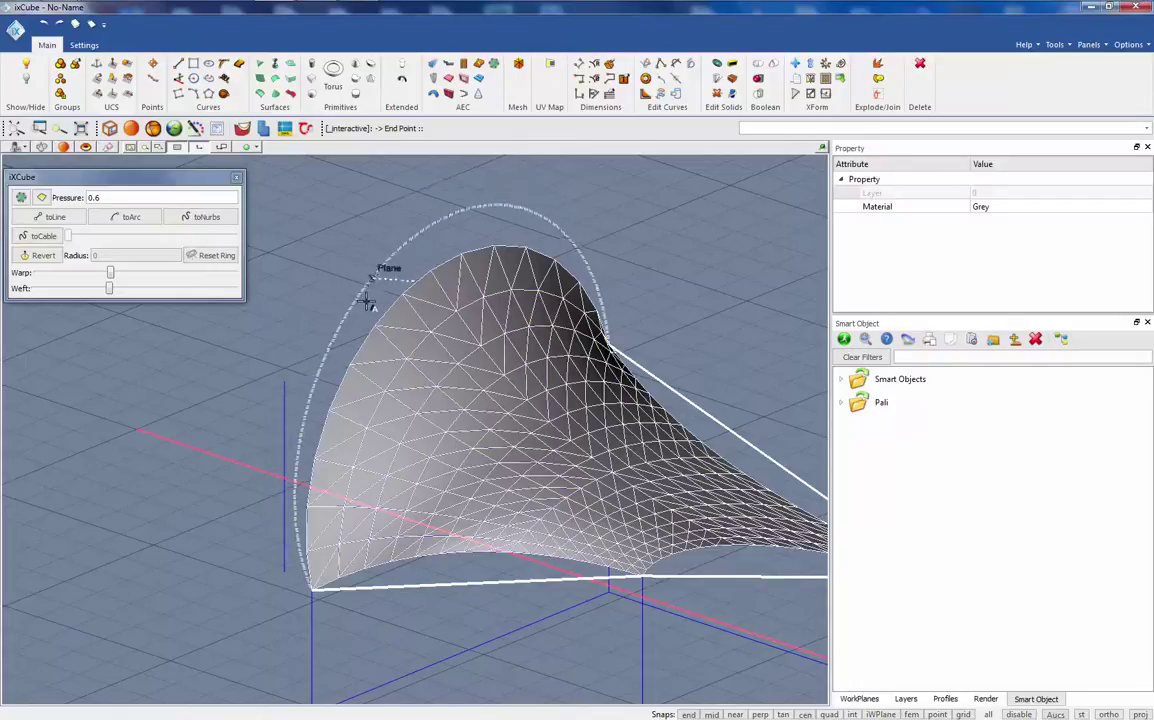
pyautogui.click(405, 292)
pyautogui.moveTo(430, 310); pyautogui.dragTo(471, 299, button='middle')
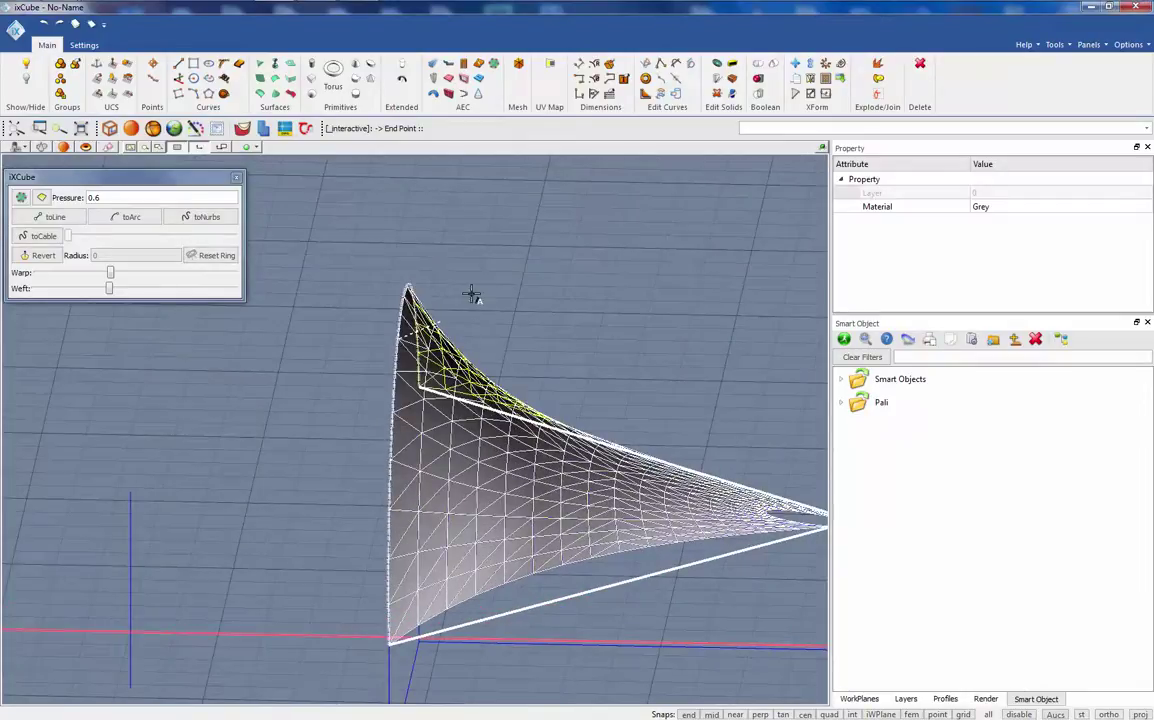
pyautogui.moveTo(438, 306)
pyautogui.mouseDown(button='middle')
pyautogui.moveTo(389, 265)
pyautogui.moveTo(407, 428)
pyautogui.moveTo(402, 416)
pyautogui.moveTo(440, 458)
pyautogui.mouseUp(button='middle')
pyautogui.click(410, 245)
# - Move the arc edge's middle grip onto the top endpoint of the free-standing vertical line
pyautogui.click(437, 390)
pyautogui.scroll(1, 415, 318)
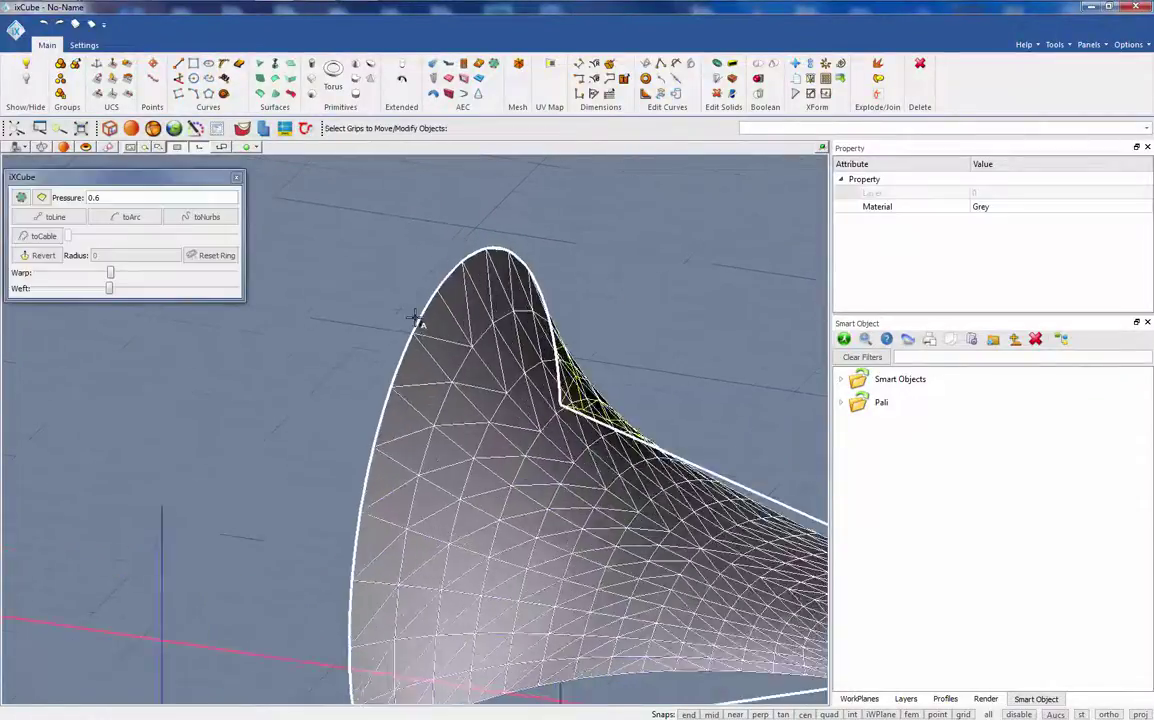
pyautogui.scroll(5, 415, 318)
pyautogui.scroll(2, 462, 276)
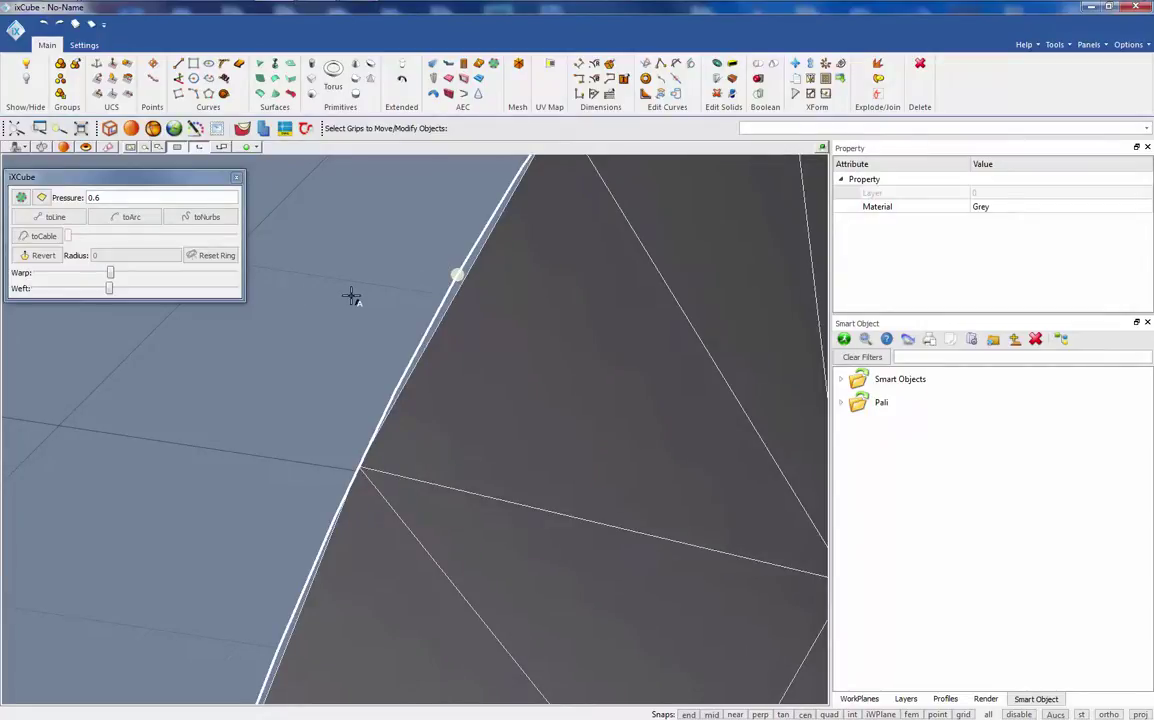
pyautogui.click(458, 274)
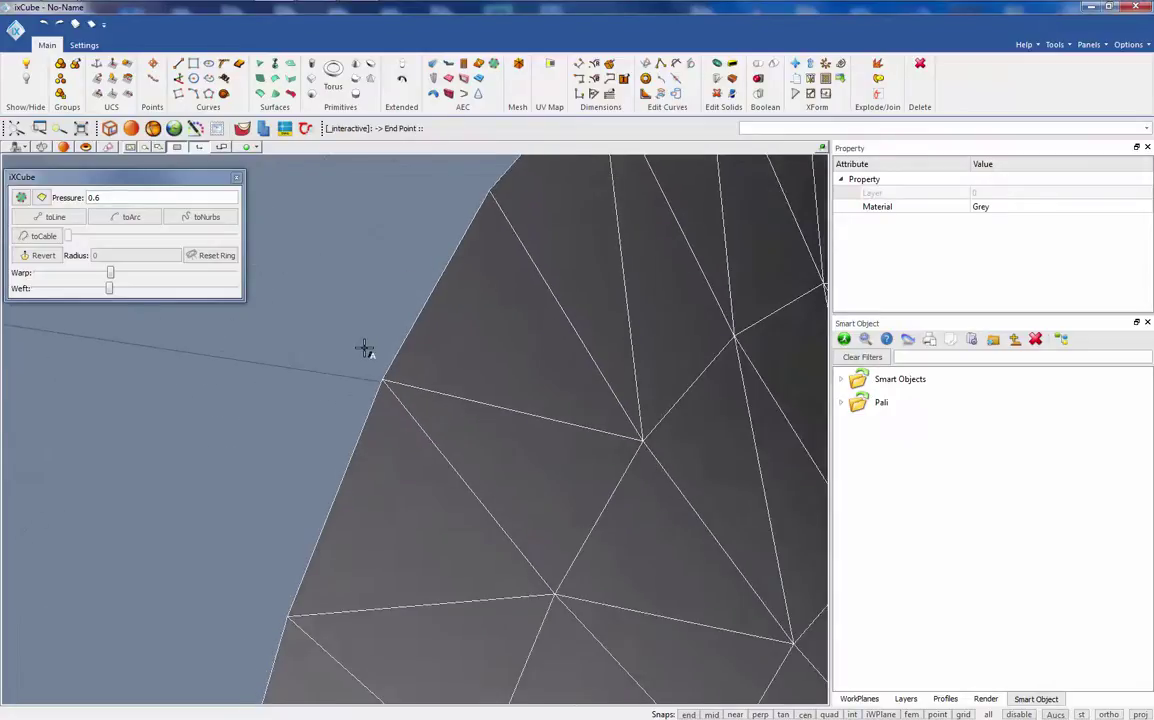
pyautogui.scroll(-5, 270, 397)
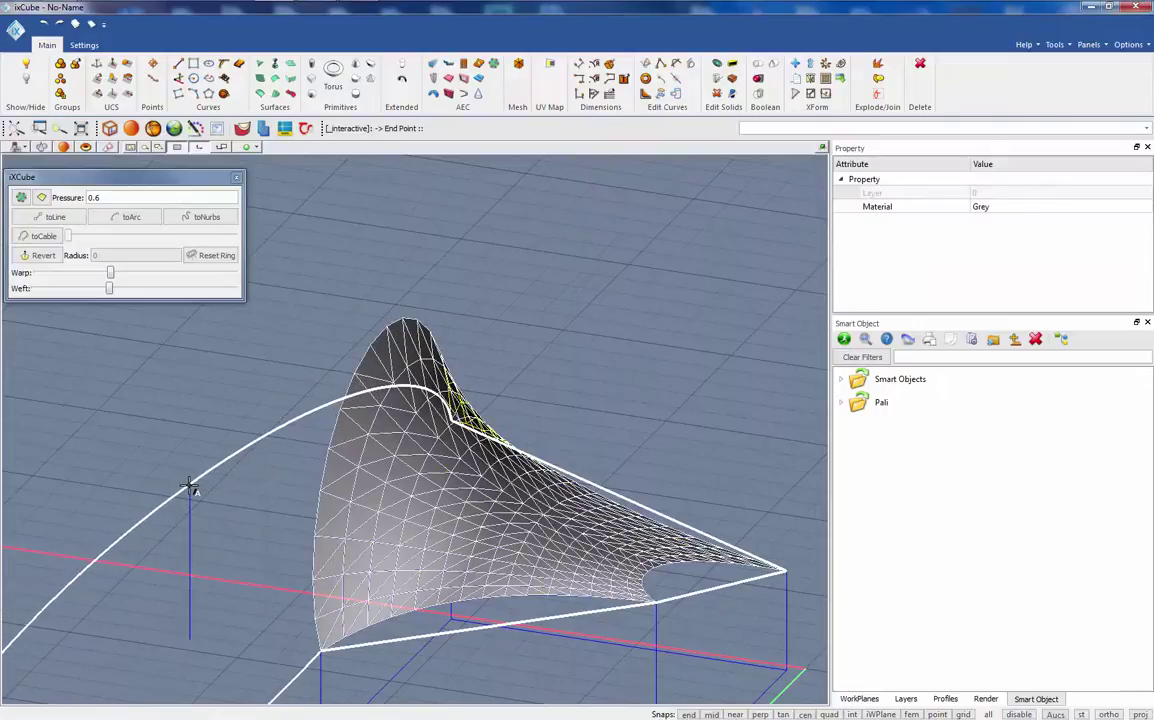
pyautogui.scroll(6, 190, 487)
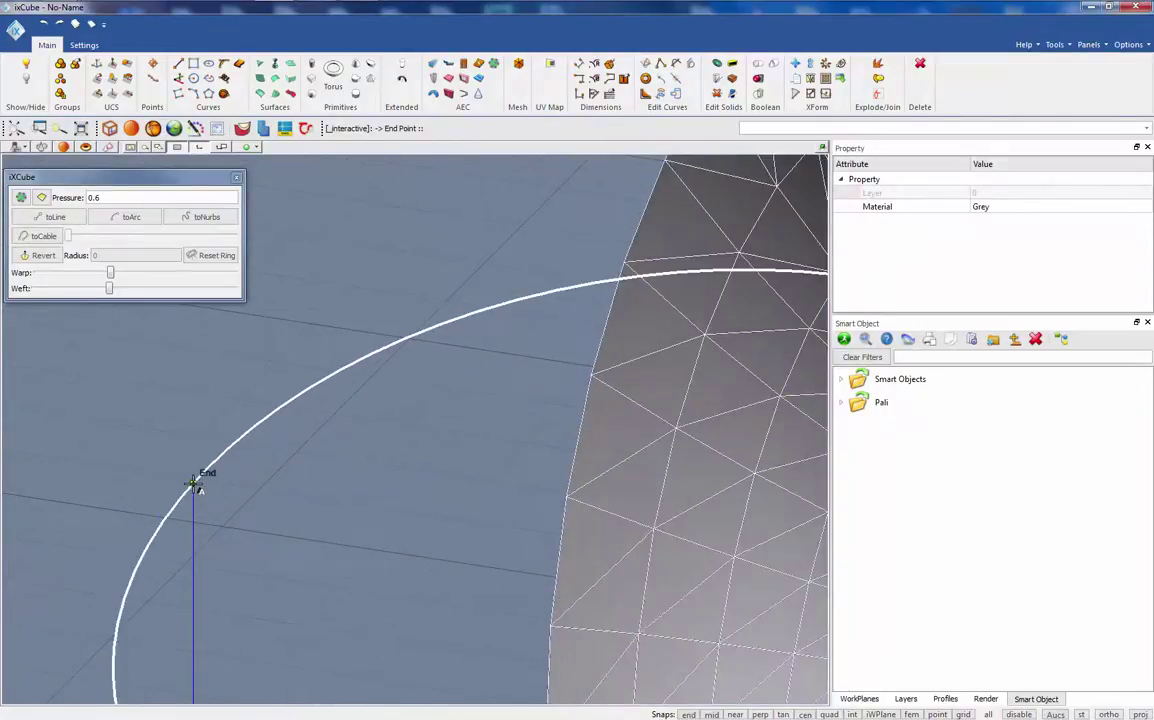
pyautogui.click(193, 484)
pyautogui.scroll(-6, 225, 376)
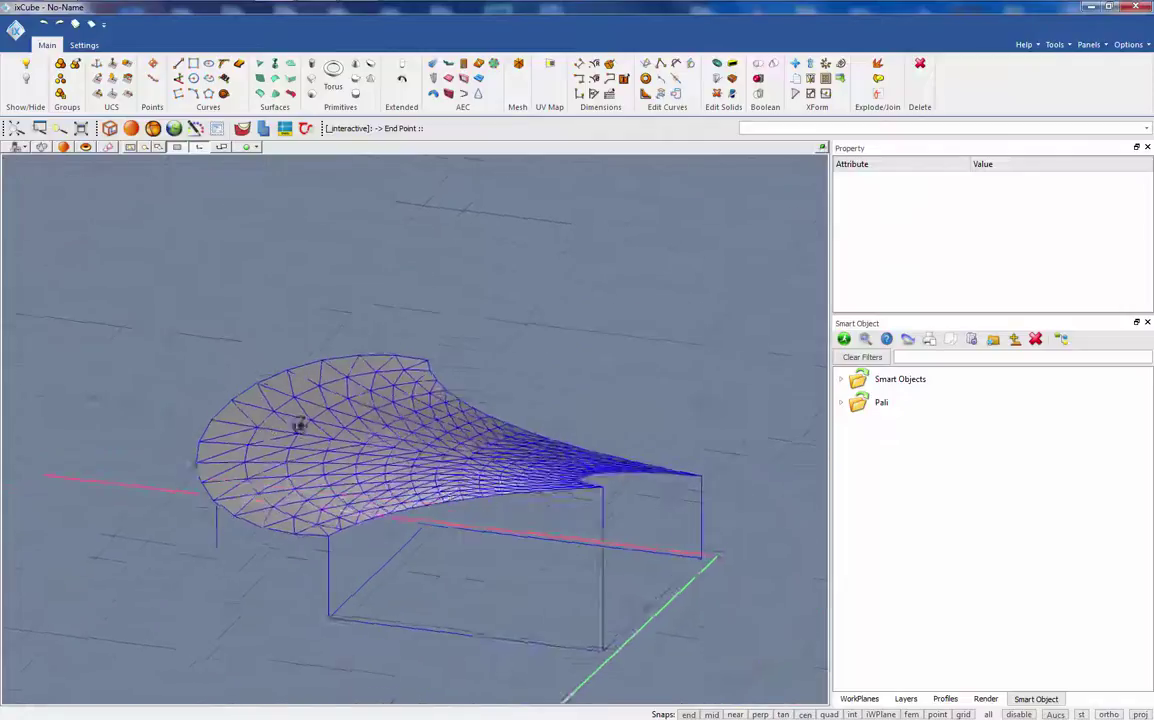
pyautogui.moveTo(299, 427); pyautogui.dragTo(281, 469, button='middle')
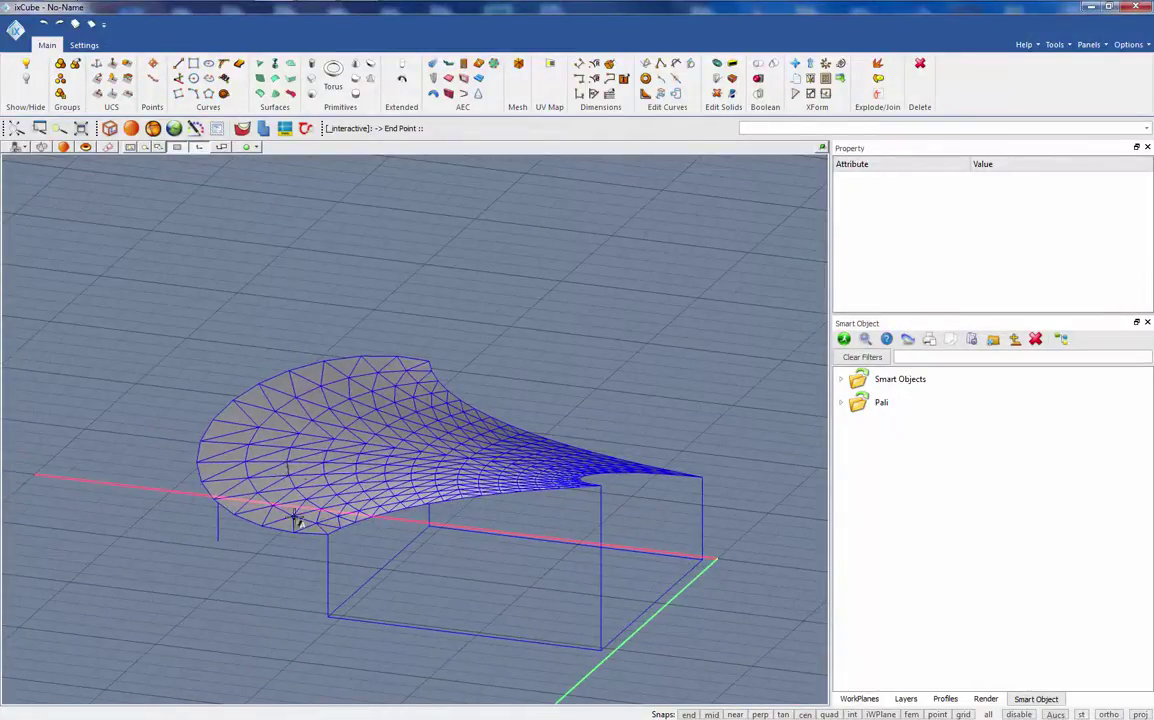
pyautogui.moveTo(237, 453); pyautogui.dragTo(301, 471, button='middle')
# - Convert the membrane's rigid arc edge into a NURBS edge
pyautogui.click(214, 437)
pyautogui.scroll(5, 202, 438)
pyautogui.scroll(2, 202, 430)
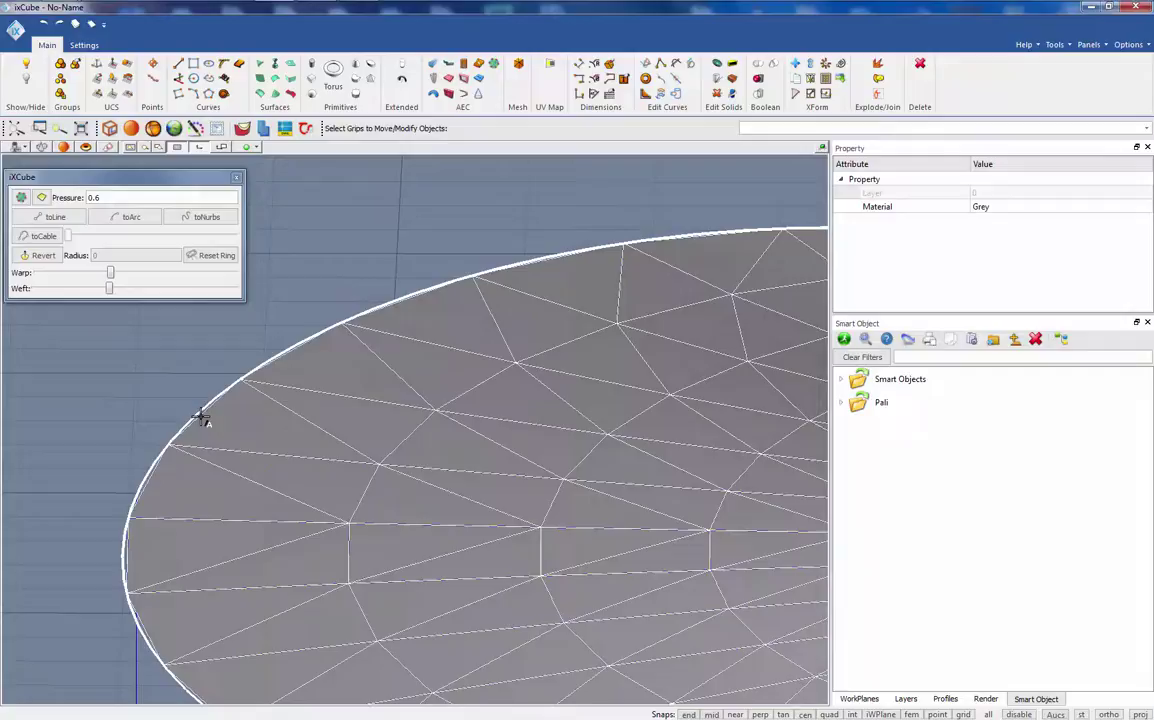
pyautogui.click(202, 412)
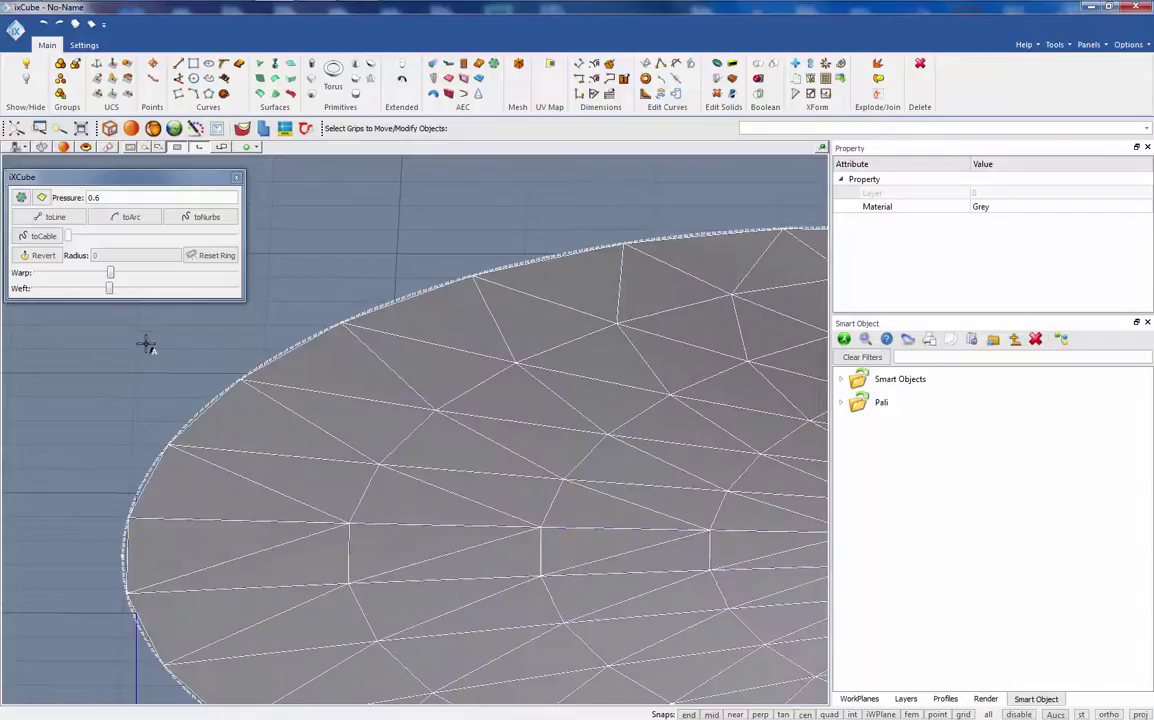
pyautogui.click(184, 221)
pyautogui.press('Escape')
pyautogui.scroll(-7, 305, 350)
pyautogui.moveTo(480, 376); pyautogui.dragTo(519, 381, button='middle')
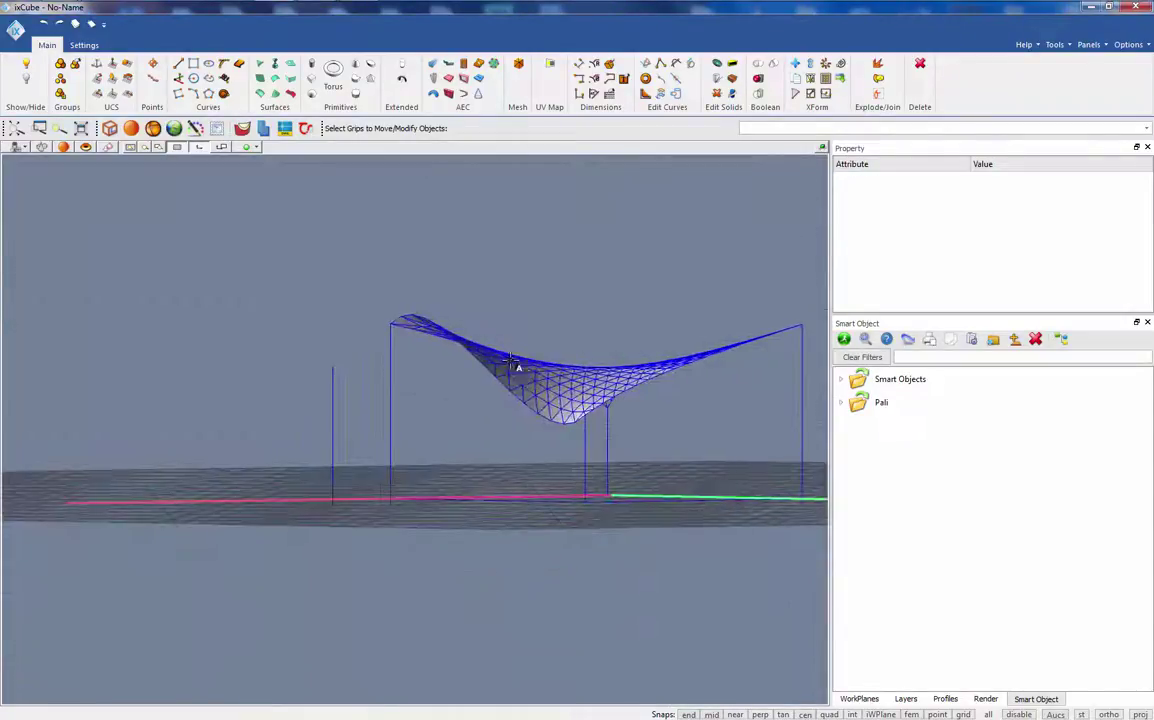
# - Move the NURBS edge's lower control point onto the bottom endpoint of the nearest vertical corner line
pyautogui.scroll(3, 489, 379)
pyautogui.click(474, 446)
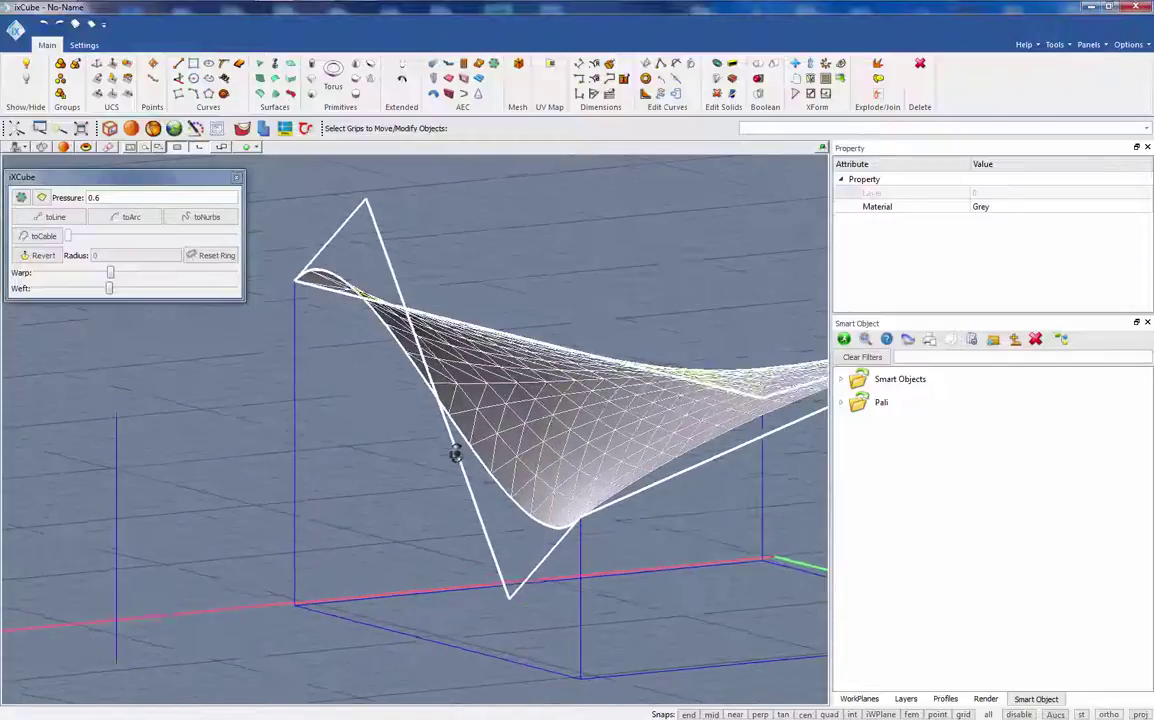
pyautogui.scroll(-3, 455, 455)
pyautogui.scroll(2, 465, 522)
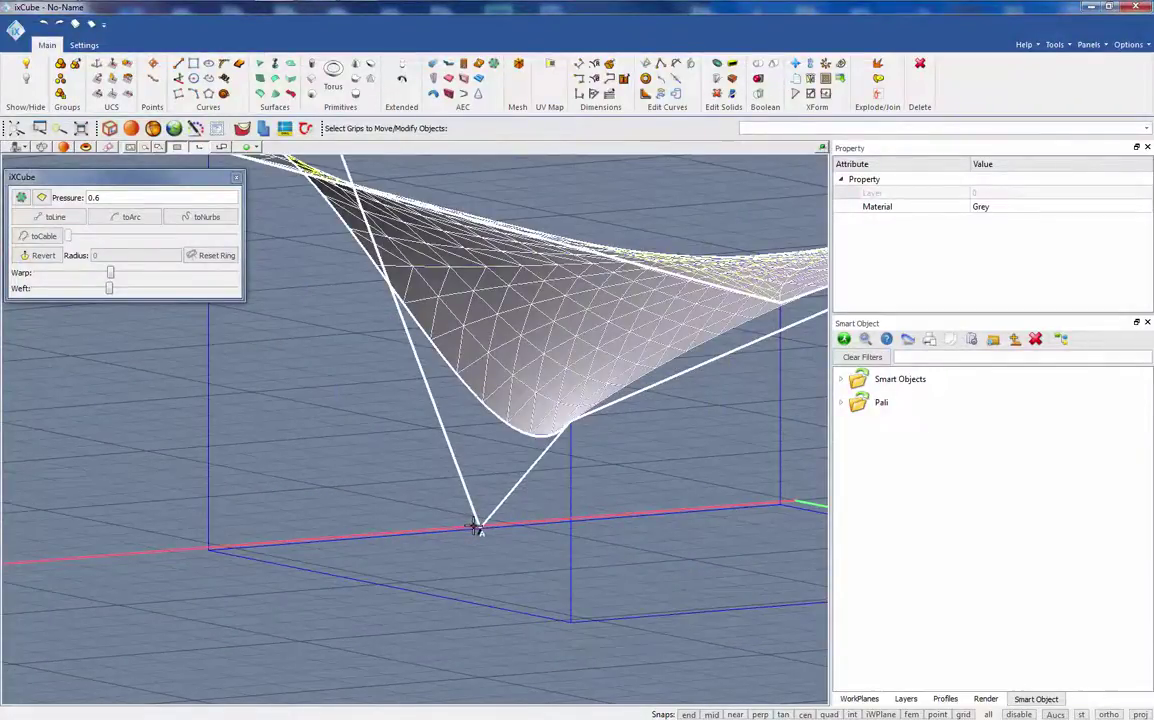
pyautogui.click(479, 533)
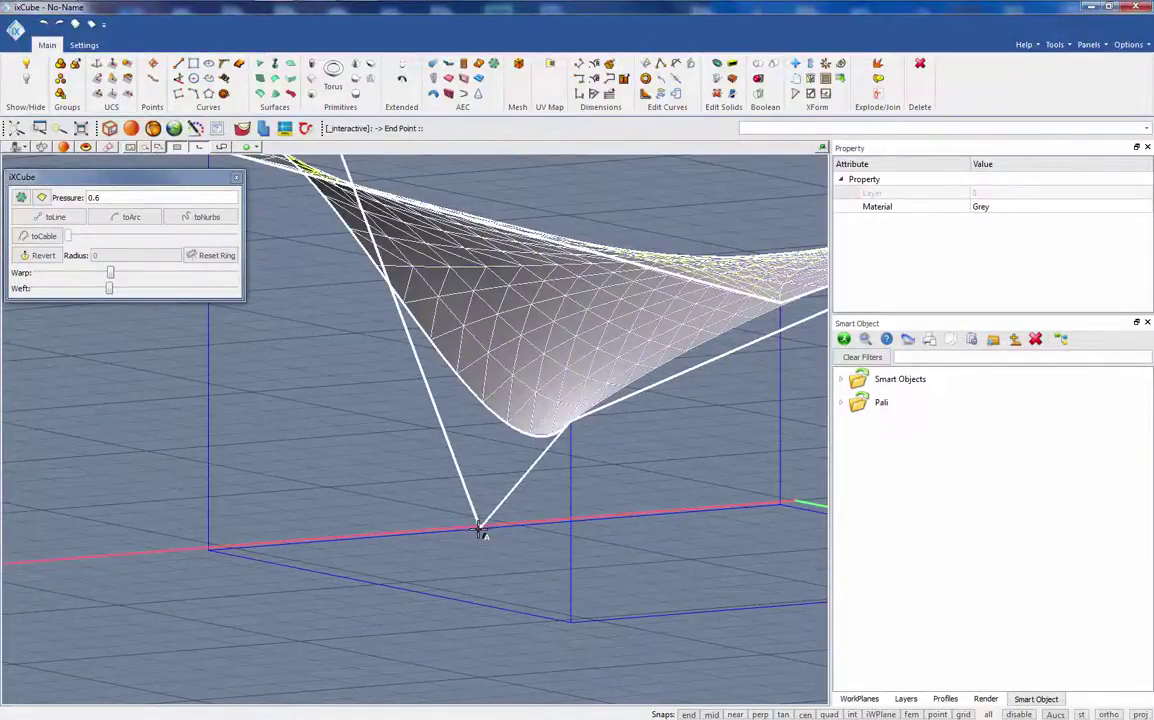
pyautogui.click(571, 638)
# - Move the NURBS edge's upper control point to a freely picked point outside the membrane
pyautogui.scroll(-2, 571, 641)
pyautogui.moveTo(404, 459); pyautogui.dragTo(407, 466, button='middle')
pyautogui.scroll(1, 394, 306)
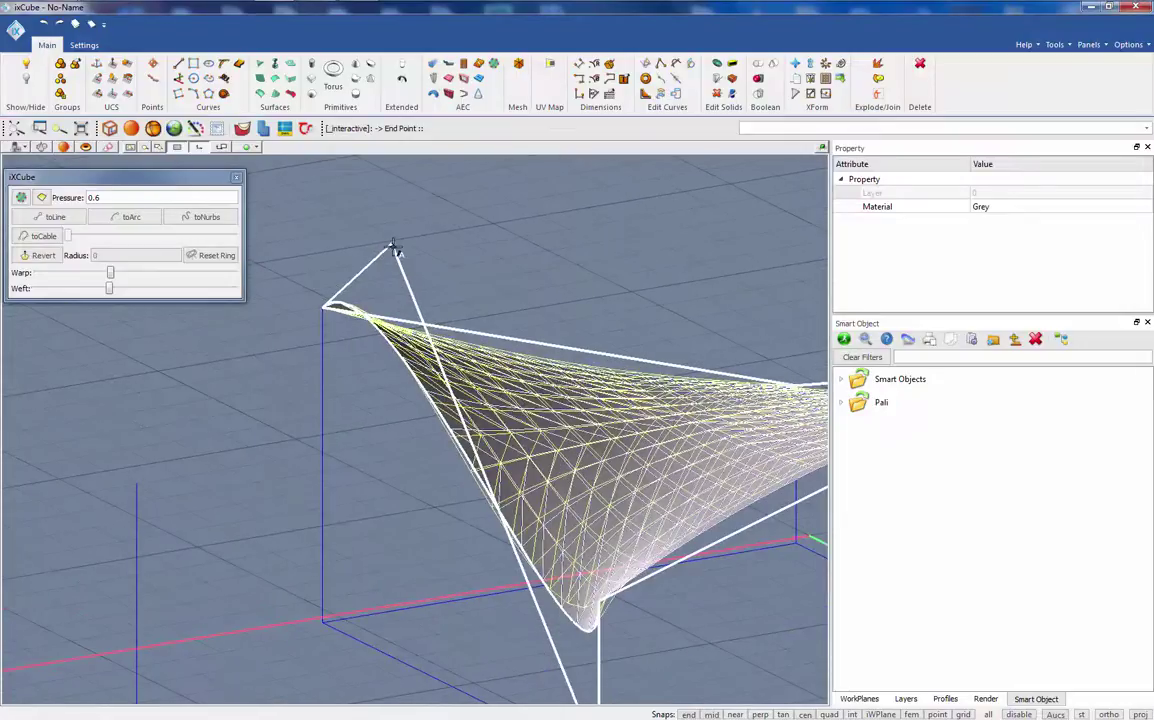
pyautogui.click(342, 205)
pyautogui.click(278, 376)
pyautogui.scroll(-2, 400, 362)
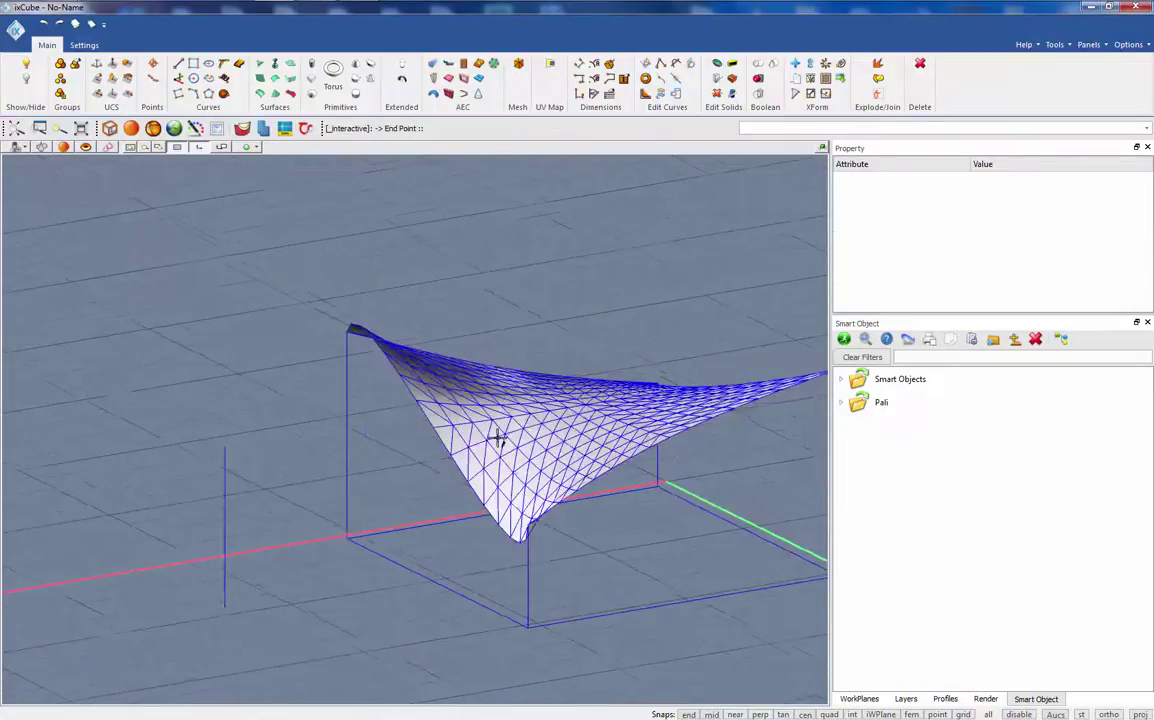
# - Move the NURBS edge's far control point onto the bottom endpoint of the corner line at that end of the edge
pyautogui.moveTo(502, 437); pyautogui.dragTo(585, 461, button='middle')
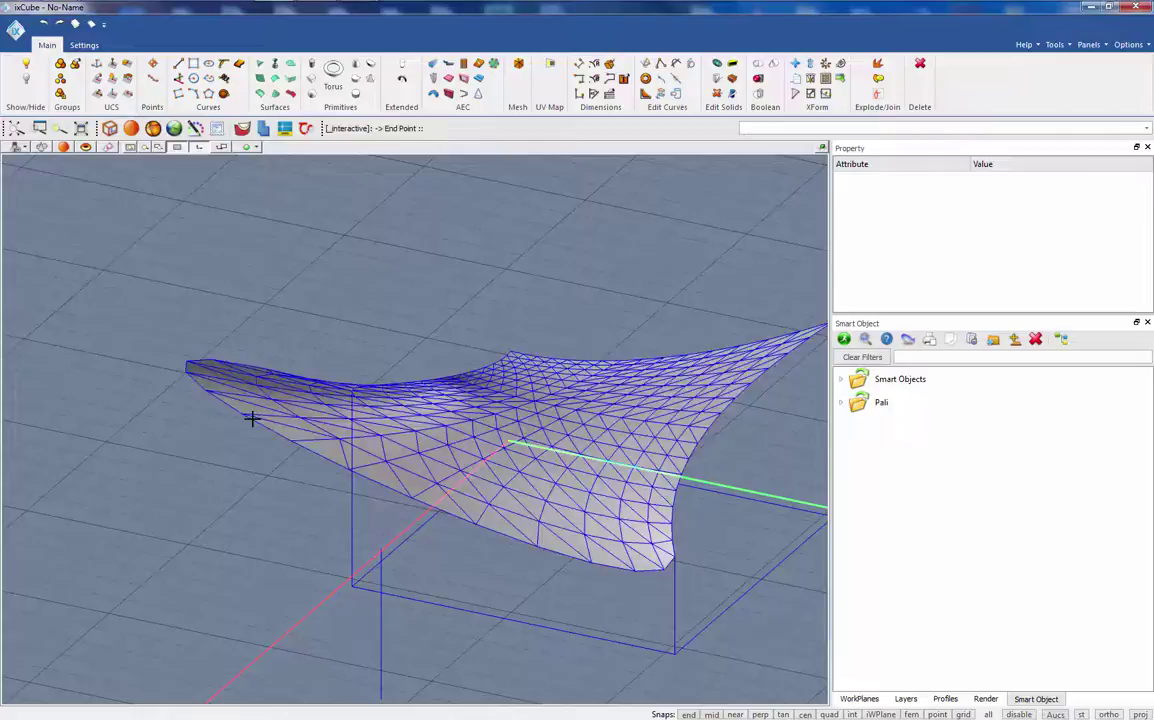
pyautogui.click(252, 418)
pyautogui.scroll(-4, 252, 437)
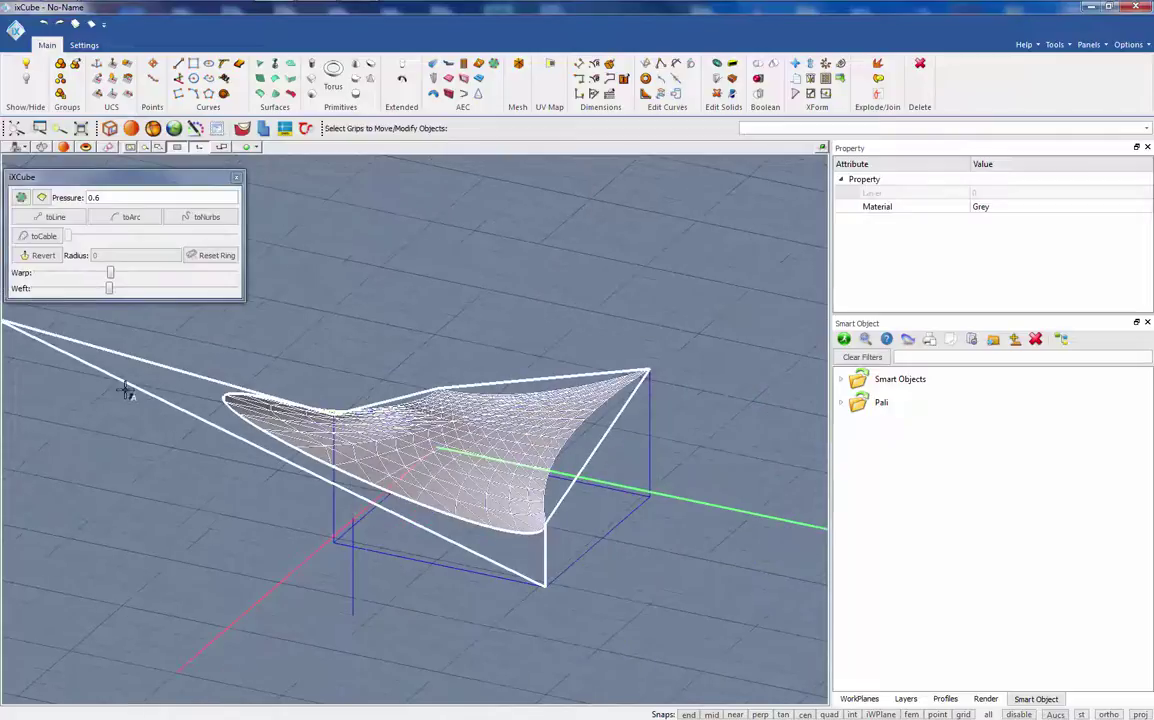
pyautogui.click(71, 360)
pyautogui.scroll(4, 264, 427)
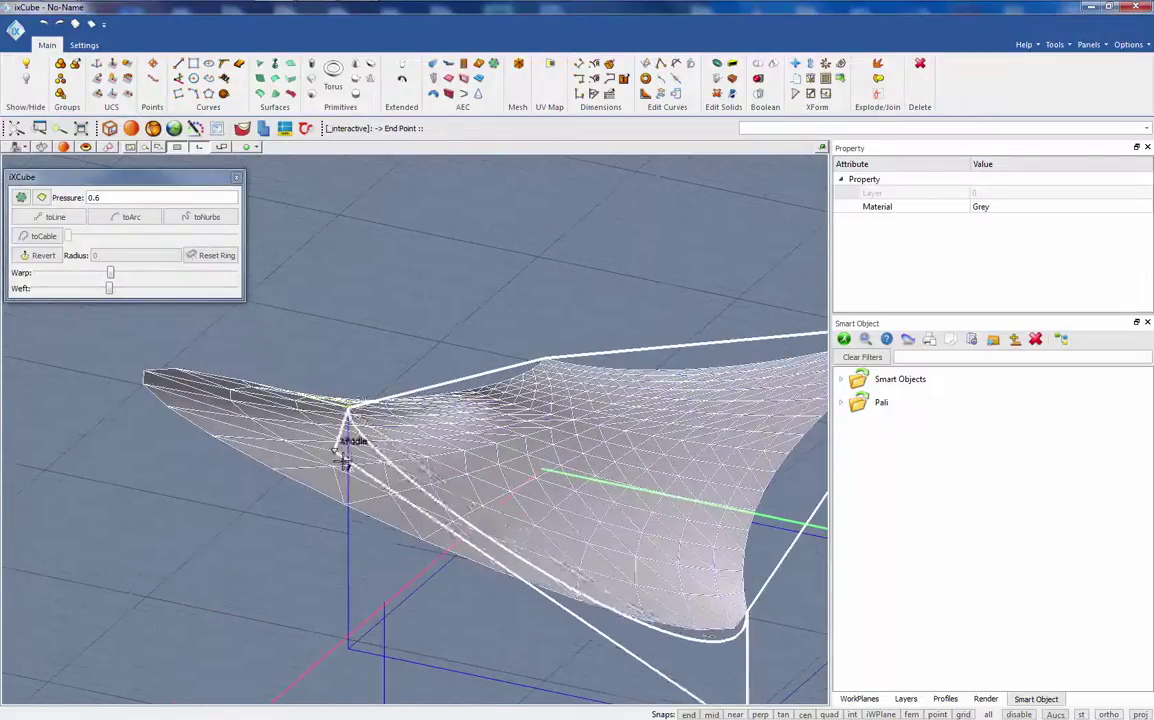
pyautogui.click(349, 645)
pyautogui.press('Escape')
pyautogui.scroll(-2, 288, 470)
pyautogui.moveTo(317, 440); pyautogui.dragTo(304, 501, button='middle')
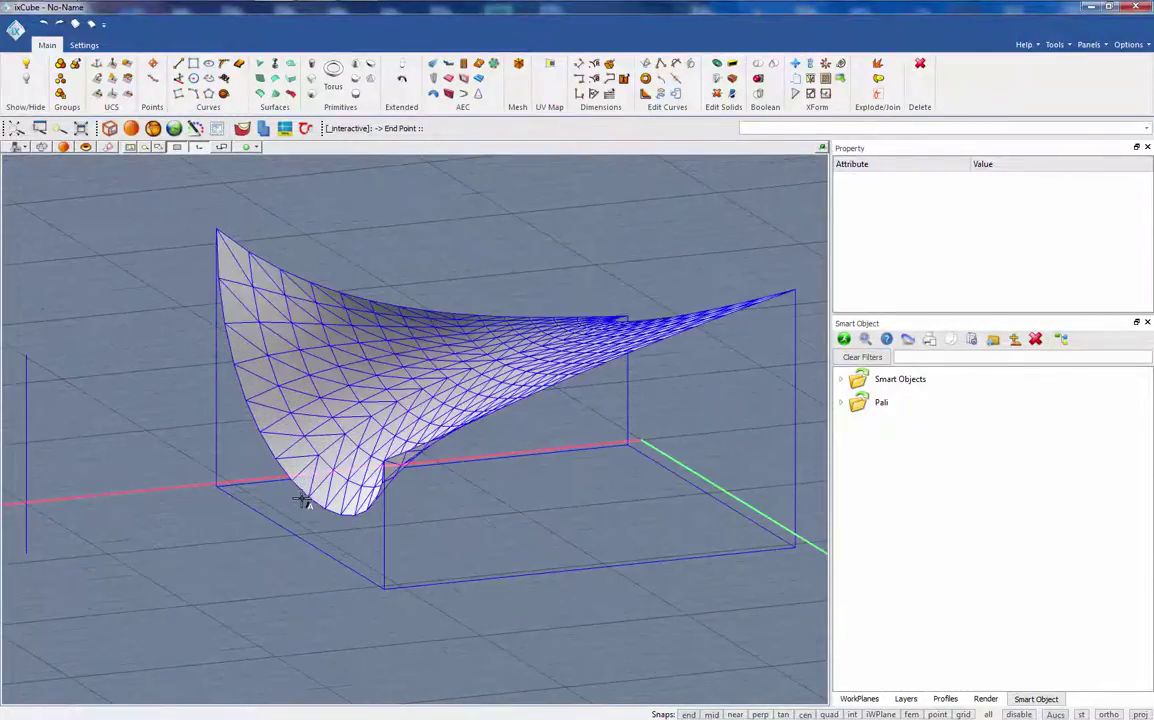
# - Convert the membrane's NURBS edge back into a straight line edge
pyautogui.click(287, 498)
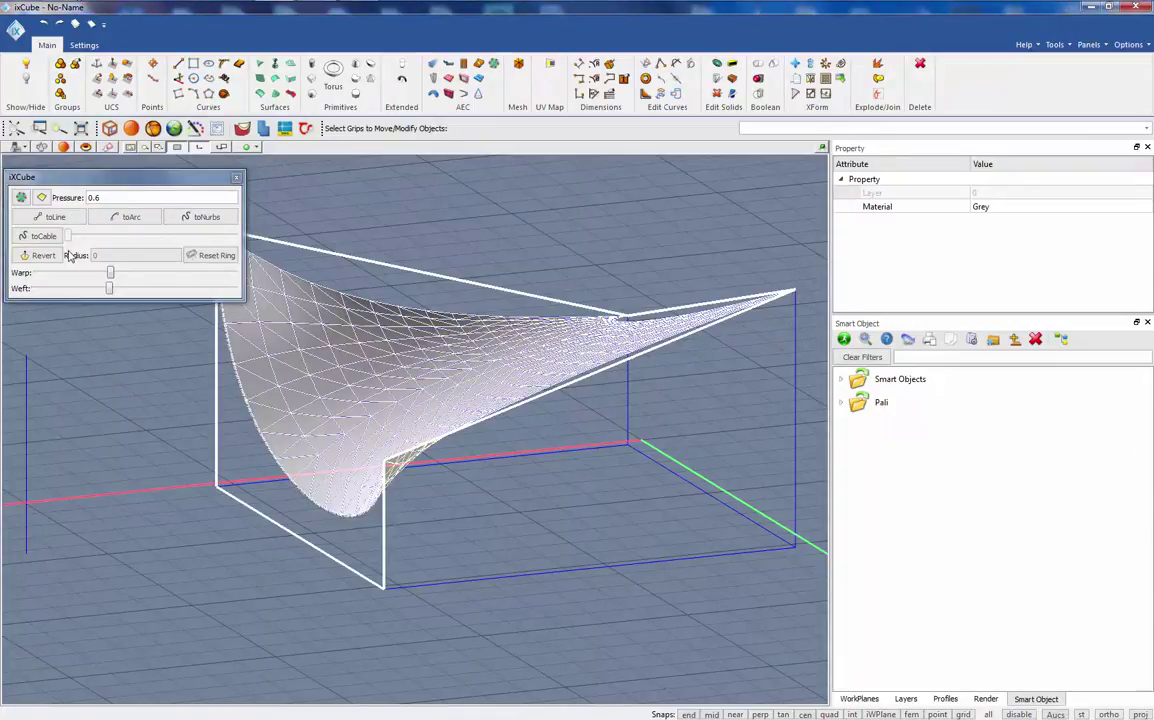
pyautogui.click(46, 223)
pyautogui.press('Escape')
pyautogui.scroll(-2, 250, 528)
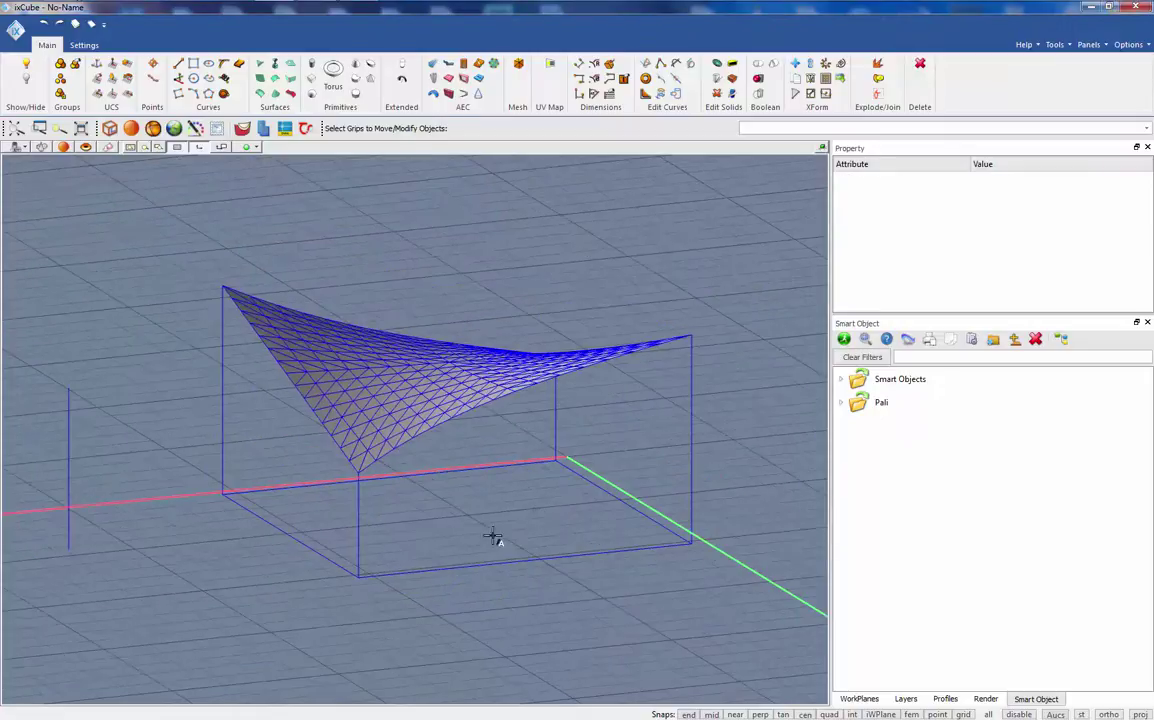
# - Change the membrane's straight beam edge into a cable and raise its tension slightly
pyautogui.moveTo(492, 538); pyautogui.dragTo(333, 505, button='middle')
pyautogui.click(363, 407)
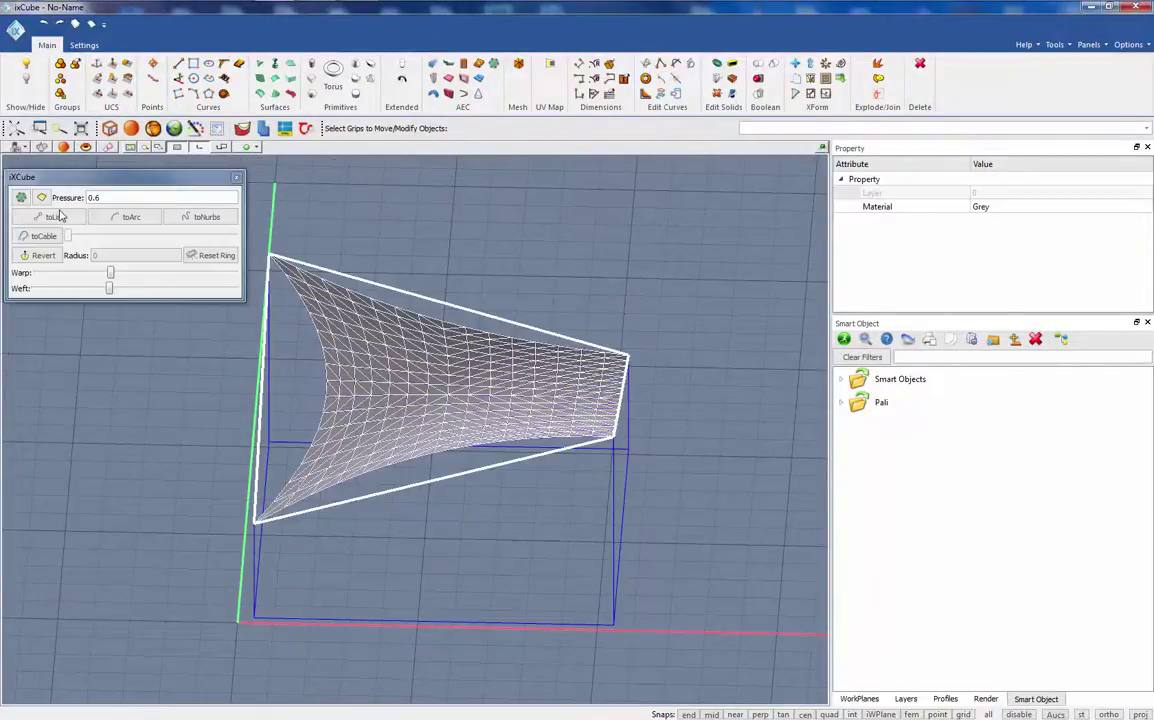
pyautogui.moveTo(348, 456); pyautogui.dragTo(360, 479, button='middle')
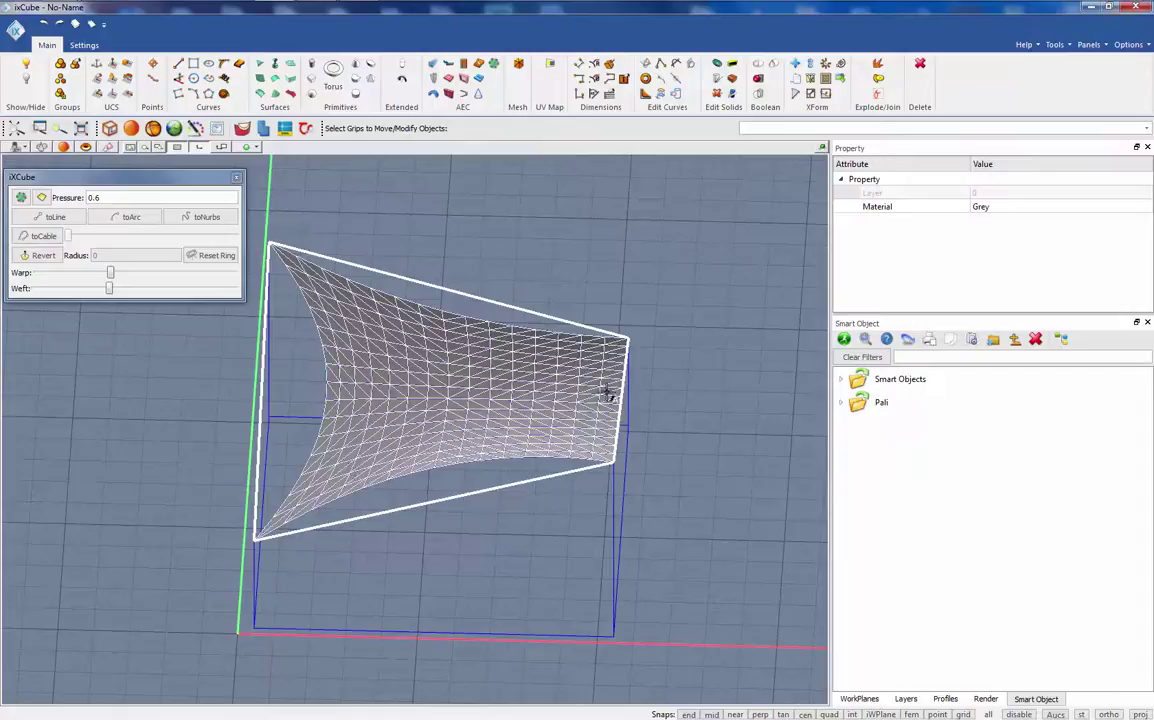
pyautogui.scroll(2, 605, 391)
pyautogui.moveTo(605, 391); pyautogui.dragTo(530, 443, button='middle')
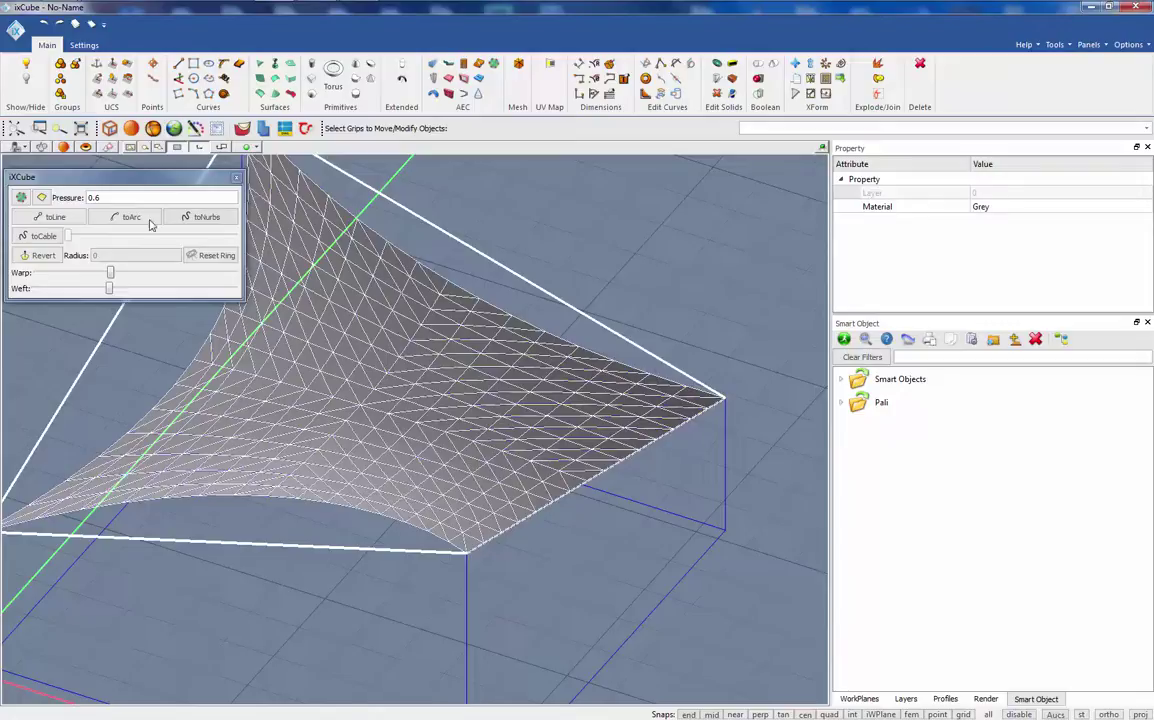
pyautogui.click(53, 237)
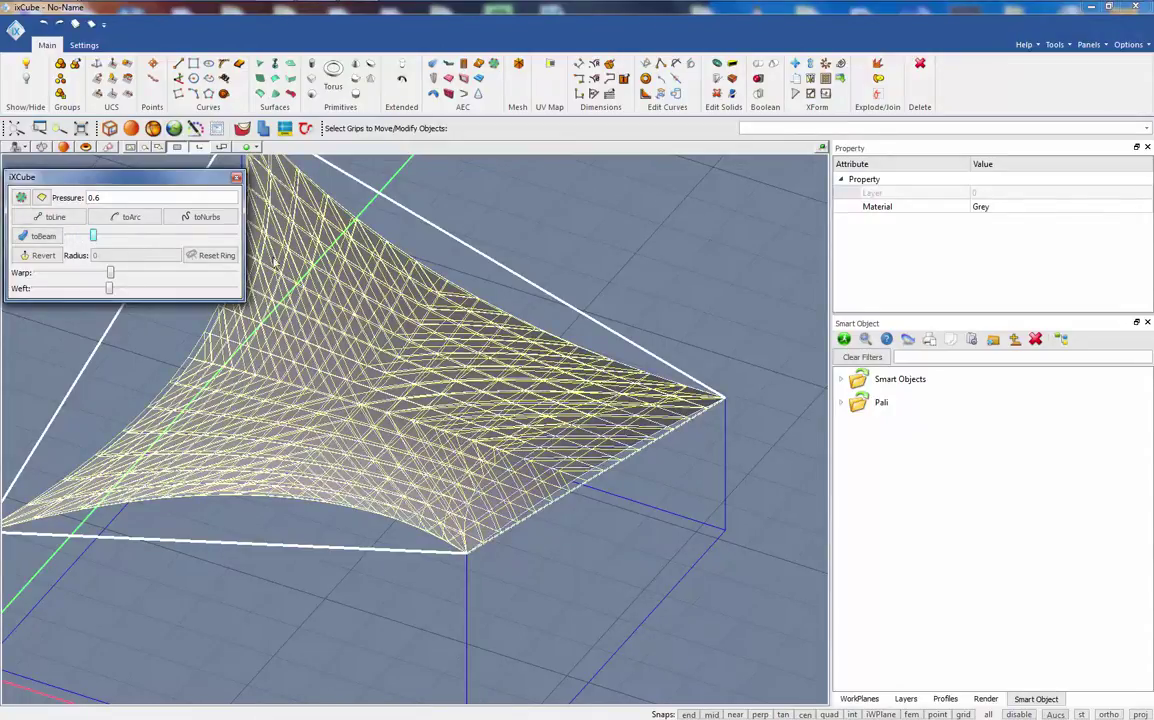
pyautogui.press('Escape')
pyautogui.moveTo(421, 438); pyautogui.dragTo(443, 458, button='middle')
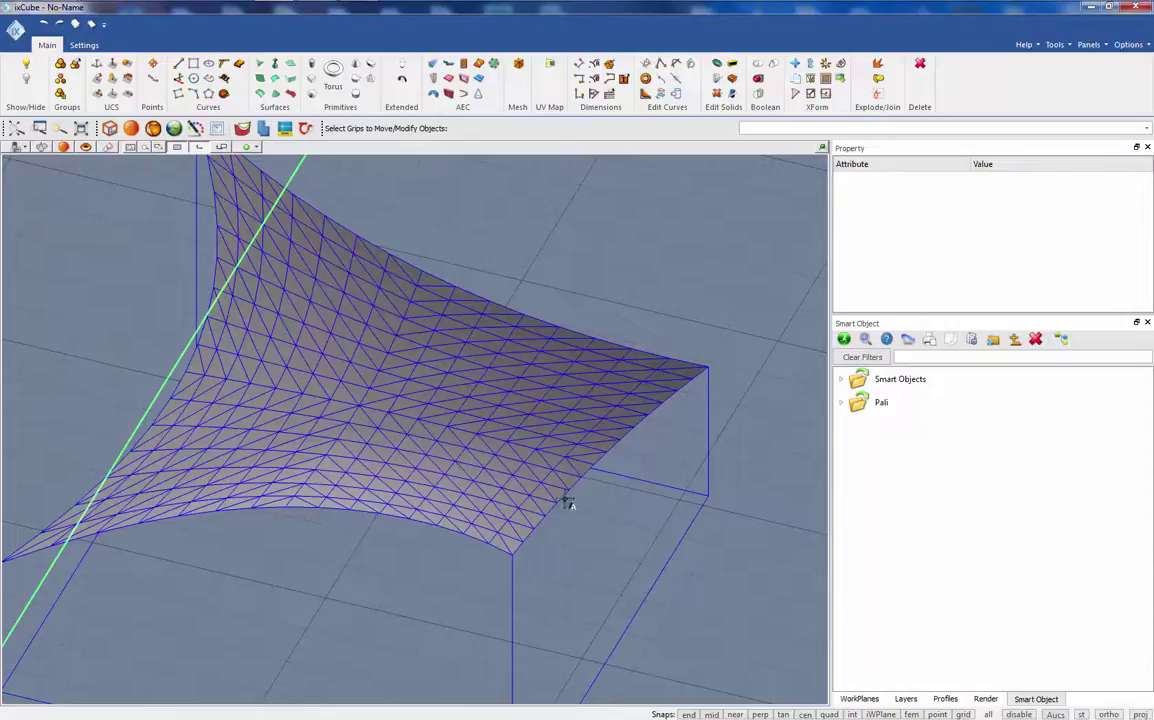
# - Turn the same cable edge back into a rigid beam and convert it into an arc
pyautogui.click(570, 502)
pyautogui.click(575, 498)
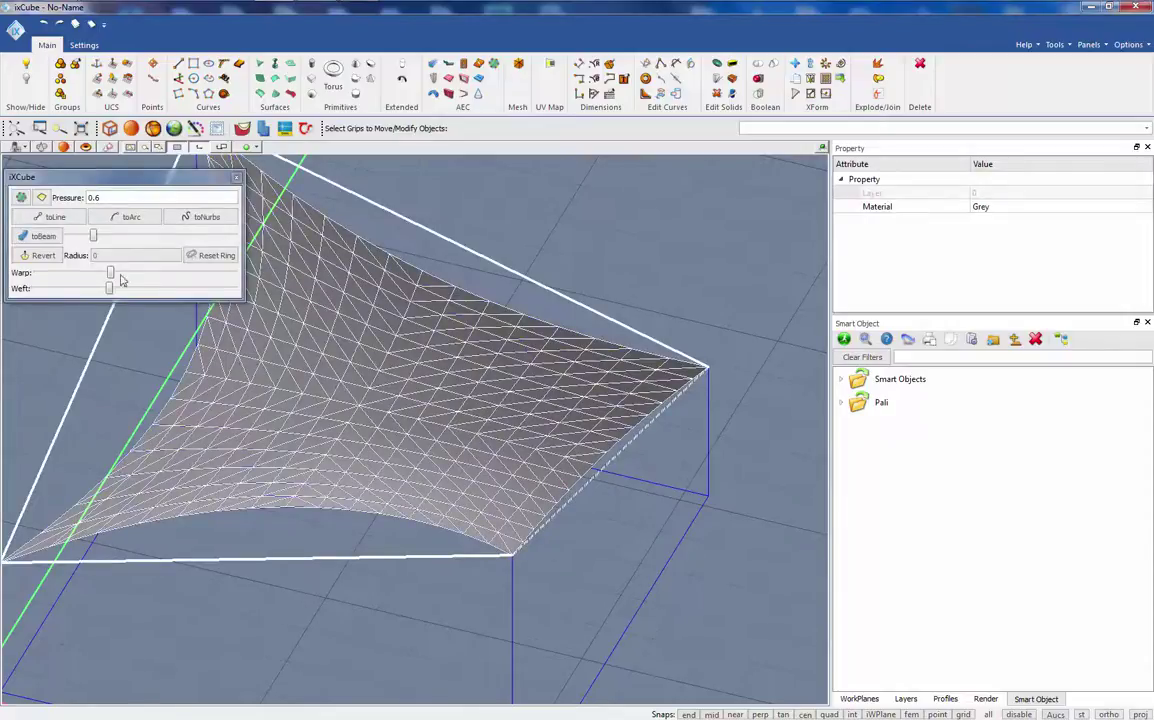
pyautogui.click(54, 237)
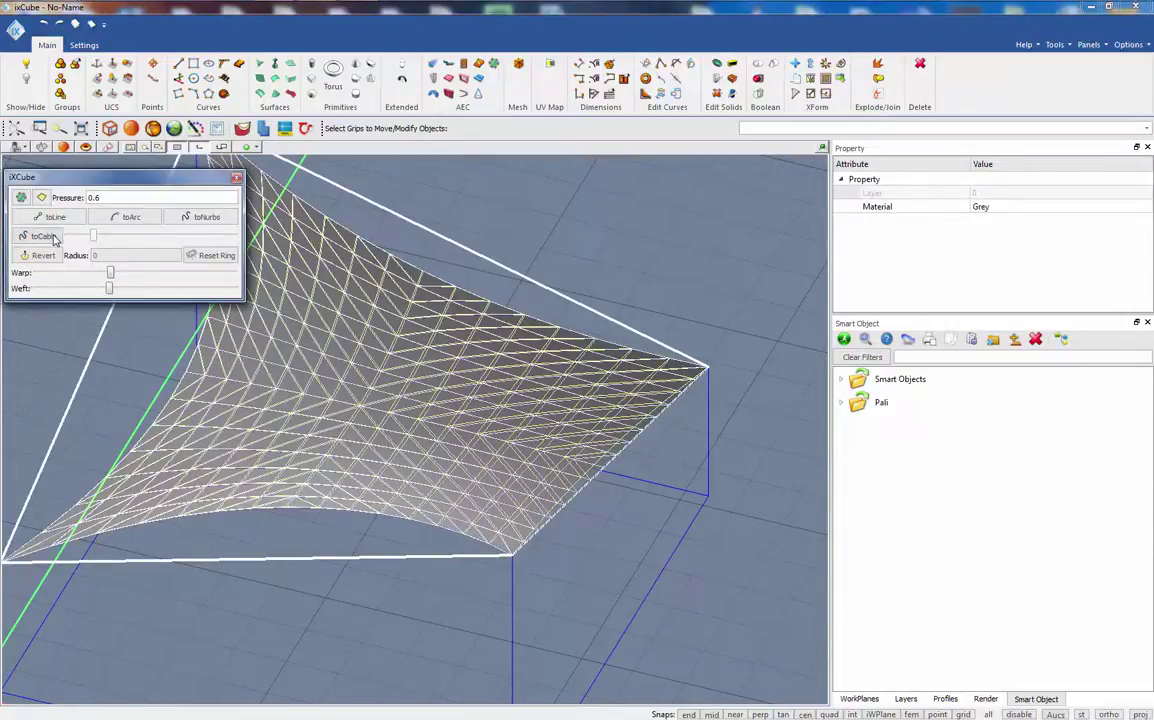
pyautogui.click(135, 222)
pyautogui.press('Escape')
pyautogui.scroll(-2, 622, 368)
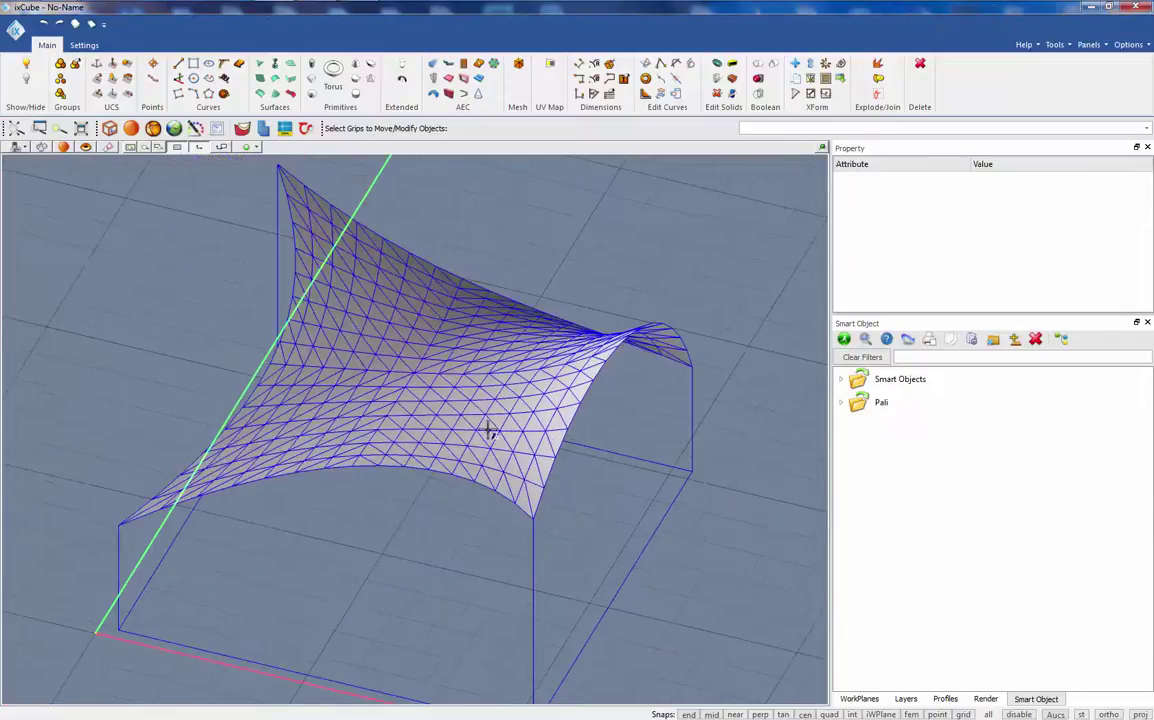
# - Turn the two cable edges meeting at the corner nearest the origin into rigid beams shaped as arcs
pyautogui.moveTo(490, 430)
pyautogui.mouseDown(button='middle')
pyautogui.moveTo(595, 428)
pyautogui.moveTo(525, 430)
pyautogui.moveTo(487, 415)
pyautogui.mouseUp(button='middle')
pyautogui.click(399, 531)
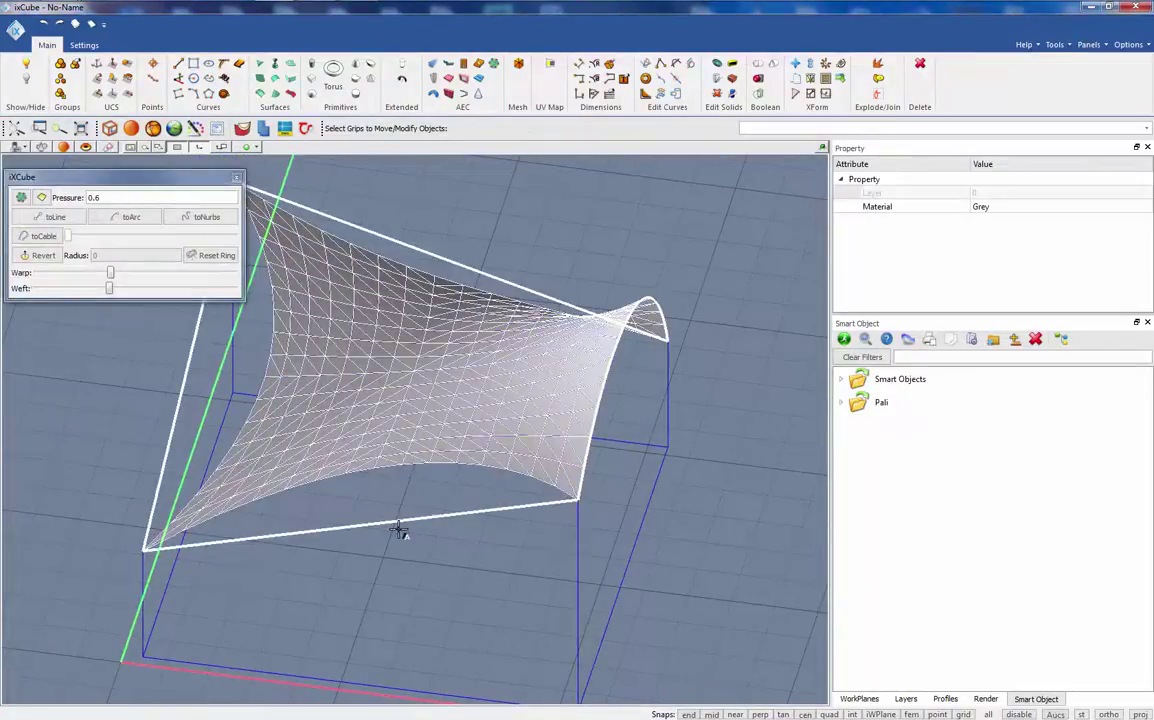
pyautogui.click(399, 524)
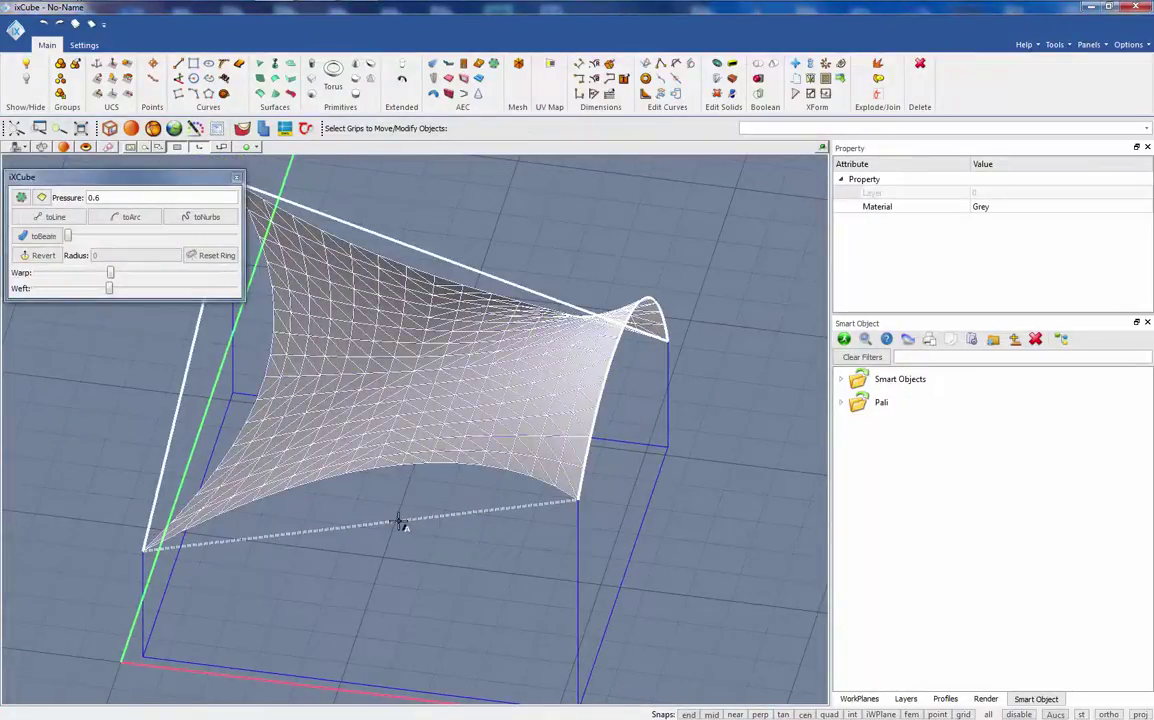
pyautogui.click(47, 237)
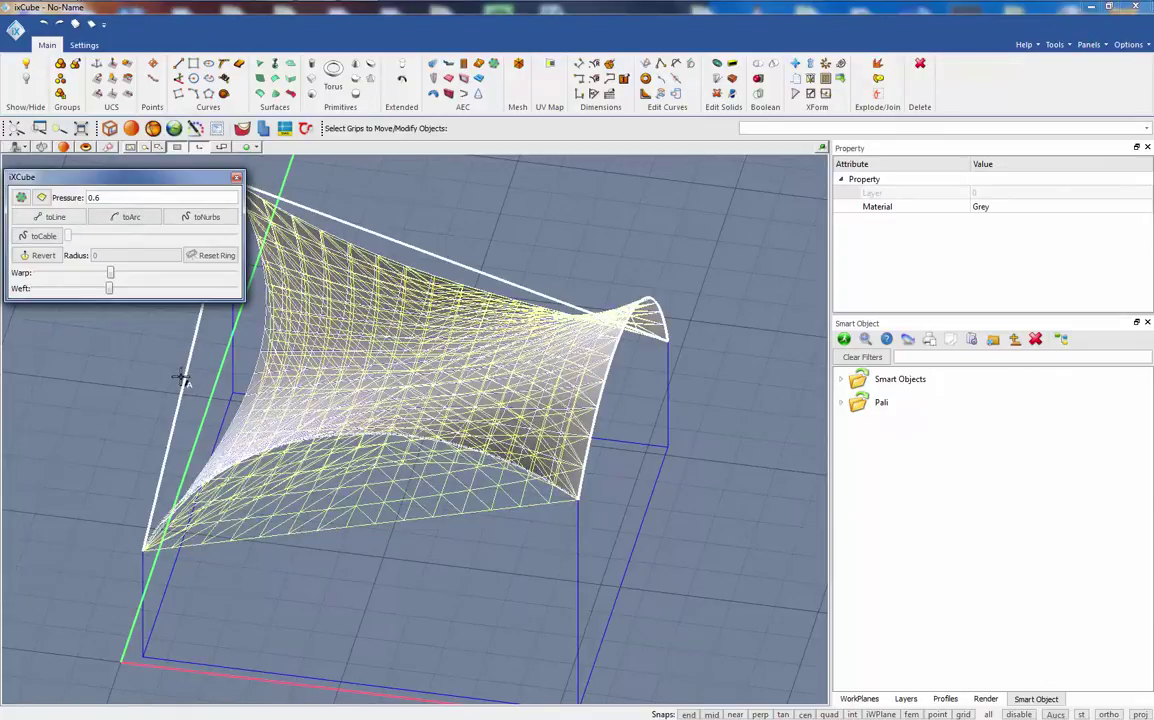
pyautogui.click(182, 378)
pyautogui.click(47, 236)
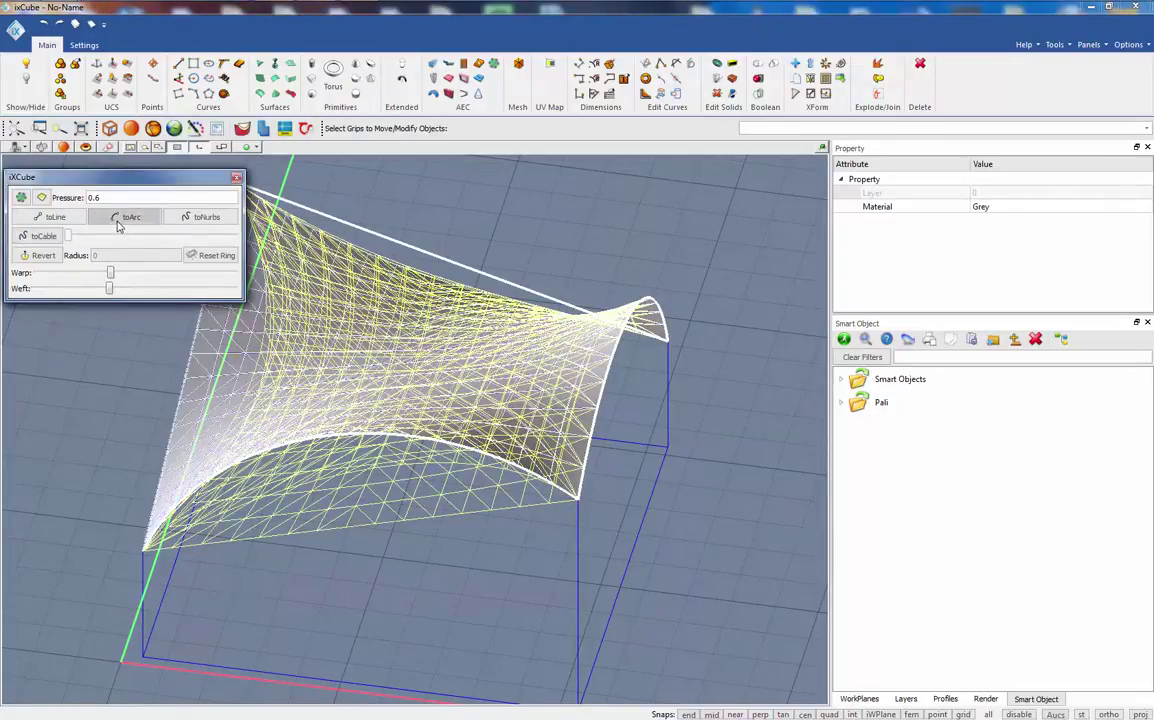
# - Convert the baseline of the membrane's remaining cable edge into an arc
pyautogui.click(388, 240)
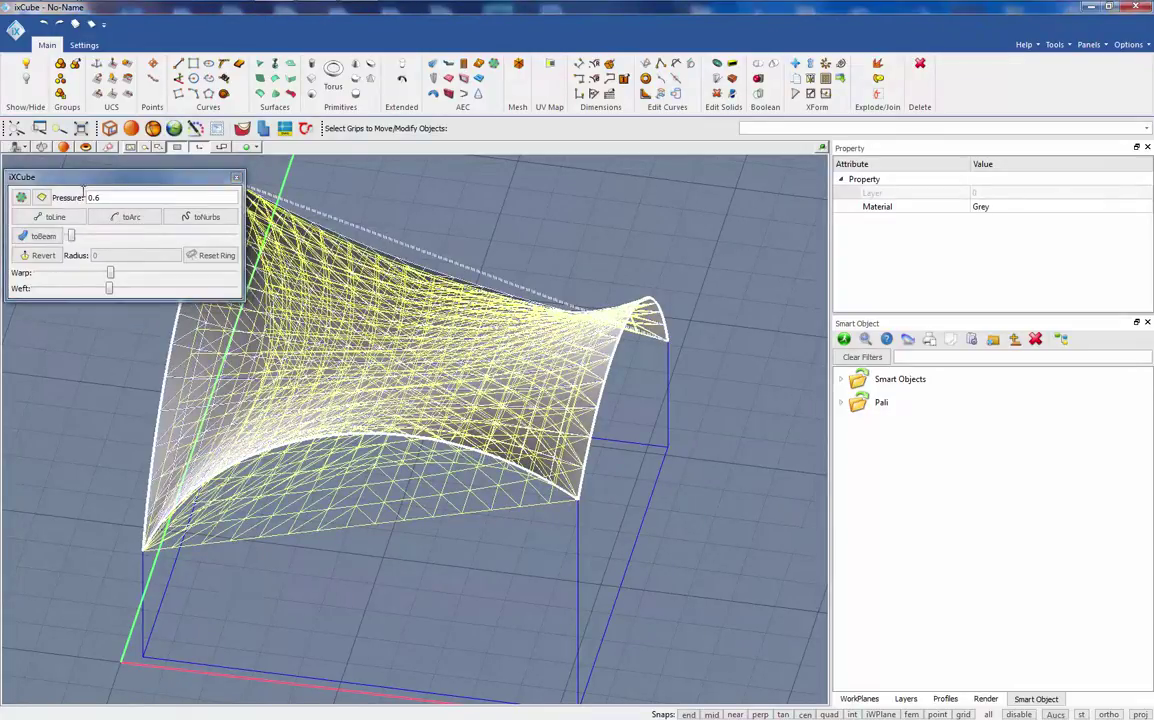
pyautogui.click(134, 221)
pyautogui.press('Escape')
pyautogui.scroll(-3, 564, 335)
pyautogui.moveTo(564, 335); pyautogui.dragTo(513, 366, button='middle')
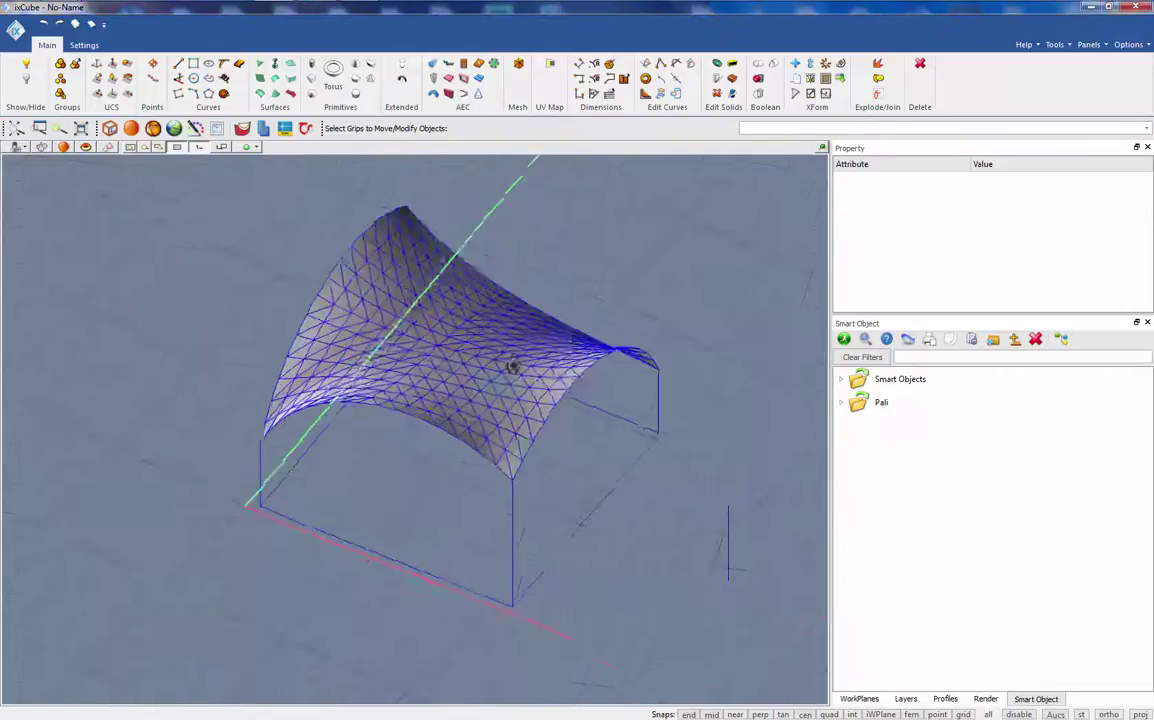
# - Change the remaining arc-shaped cable edge into a rigid beam
pyautogui.scroll(3, 512, 366)
pyautogui.click(540, 305)
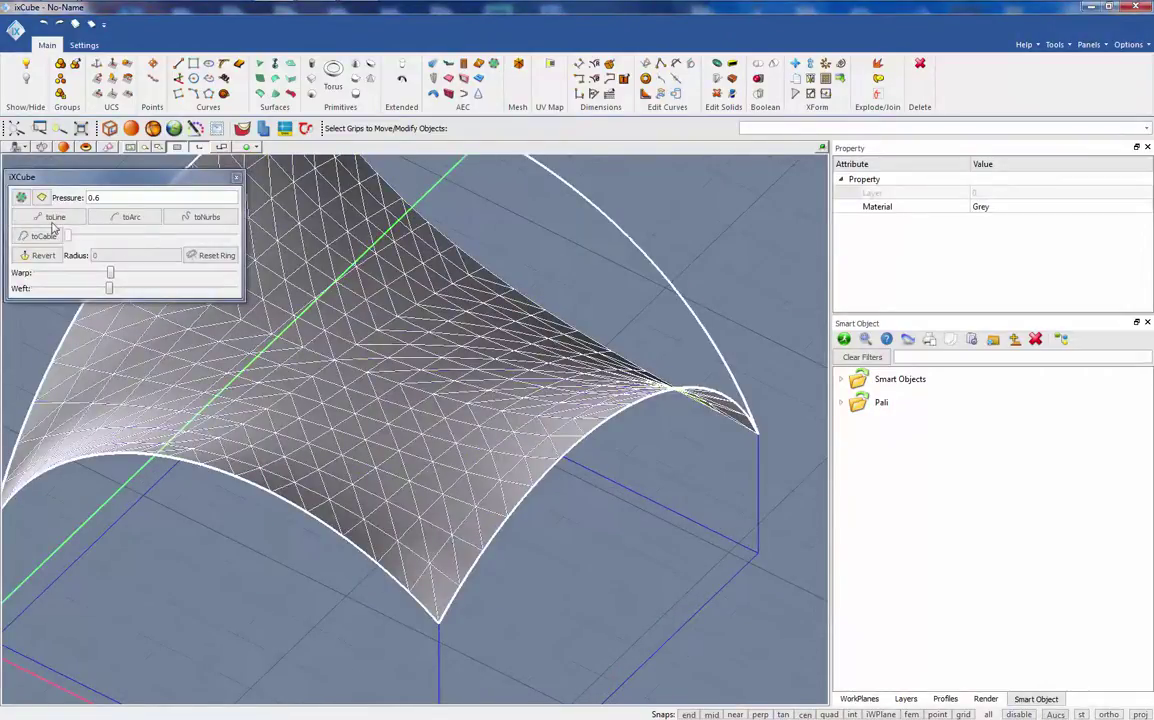
pyautogui.click(586, 200)
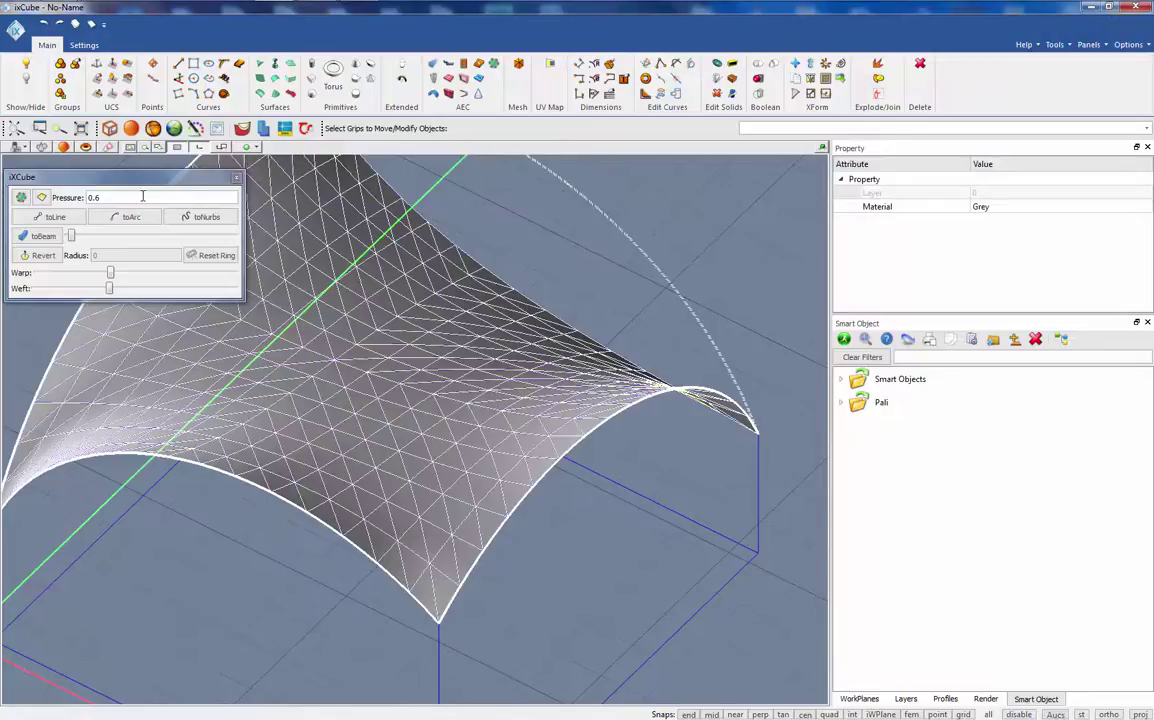
pyautogui.click(44, 235)
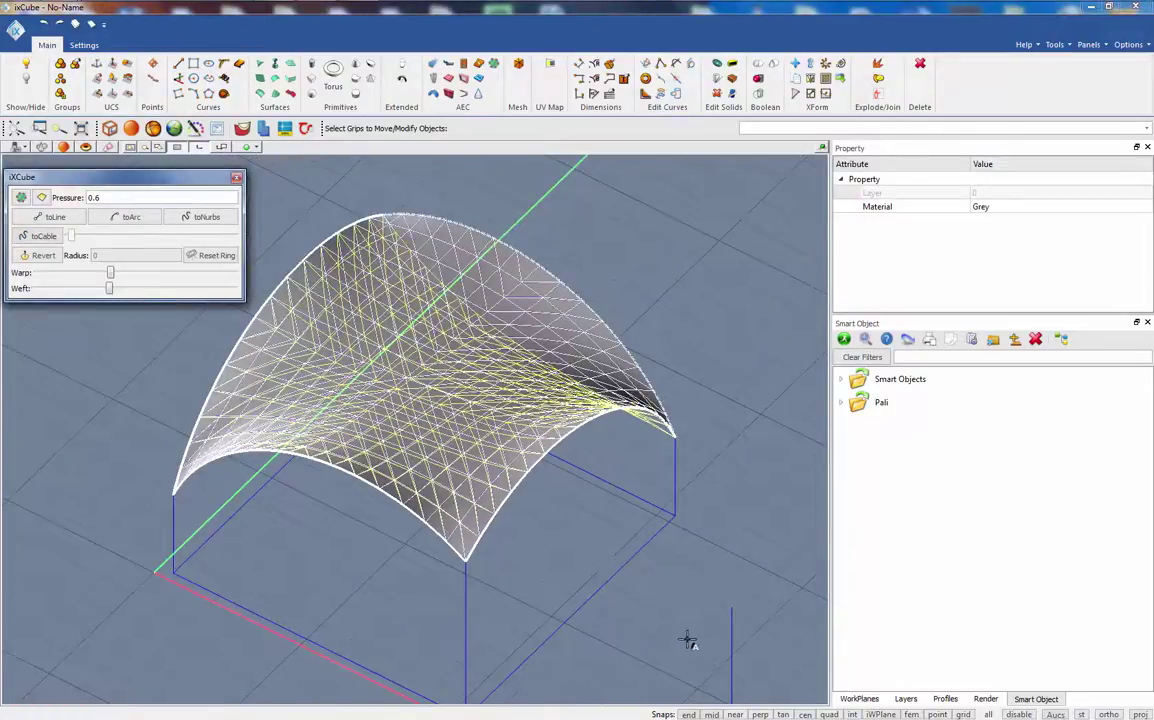
pyautogui.click(561, 598)
# - Switch on the 0.6 pressure for the membrane with four rigid arc edges
pyautogui.moveTo(561, 598); pyautogui.dragTo(337, 388, button='middle')
pyautogui.click(339, 360)
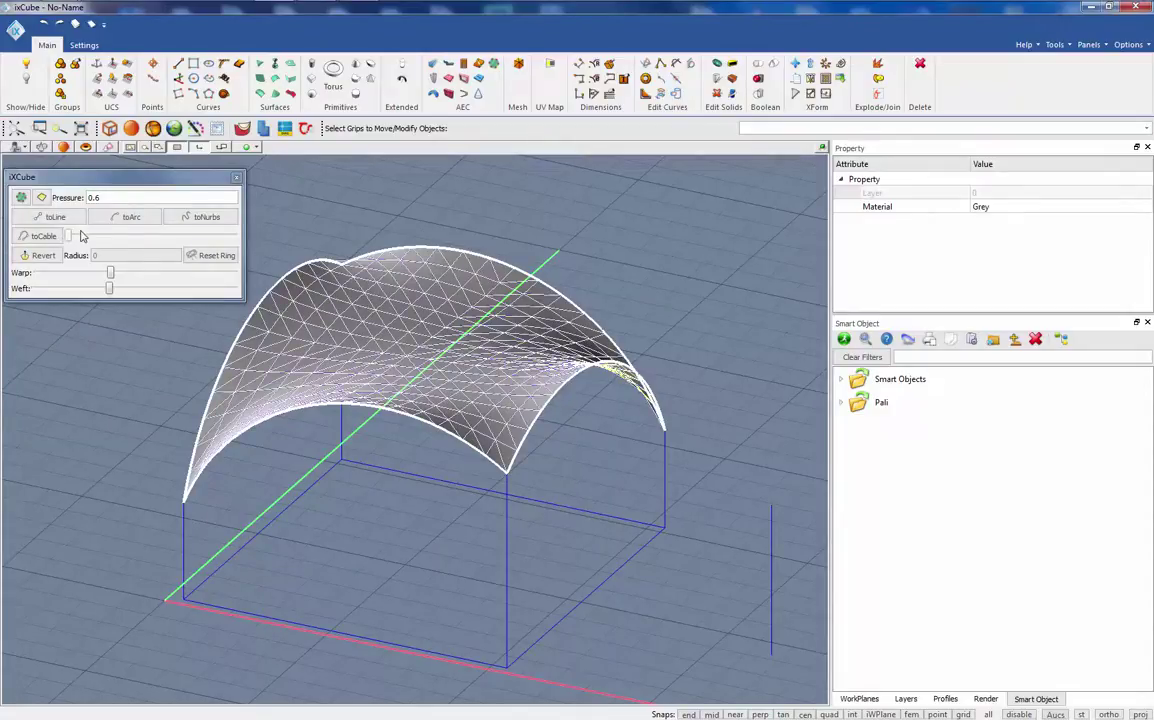
pyautogui.moveTo(260, 404); pyautogui.dragTo(352, 392, button='middle')
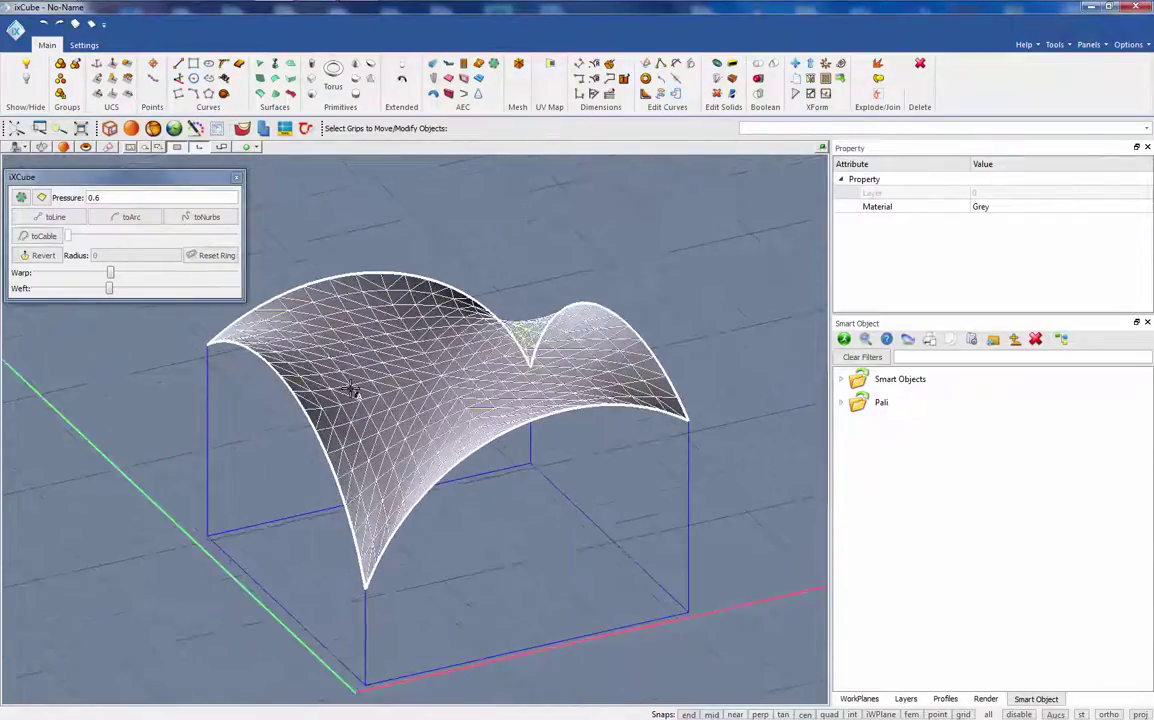
pyautogui.click(42, 199)
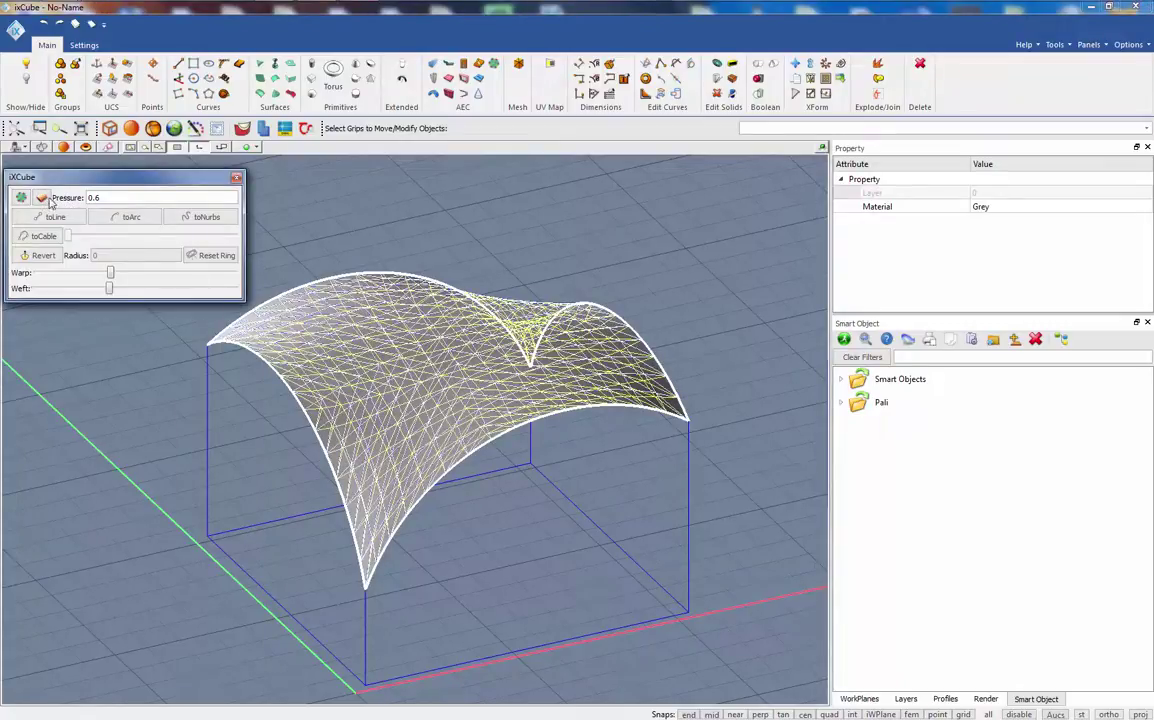
pyautogui.moveTo(384, 364)
pyautogui.mouseDown(button='middle')
pyautogui.moveTo(433, 365)
pyautogui.moveTo(464, 347)
pyautogui.moveTo(442, 345)
pyautogui.mouseUp(button='middle')
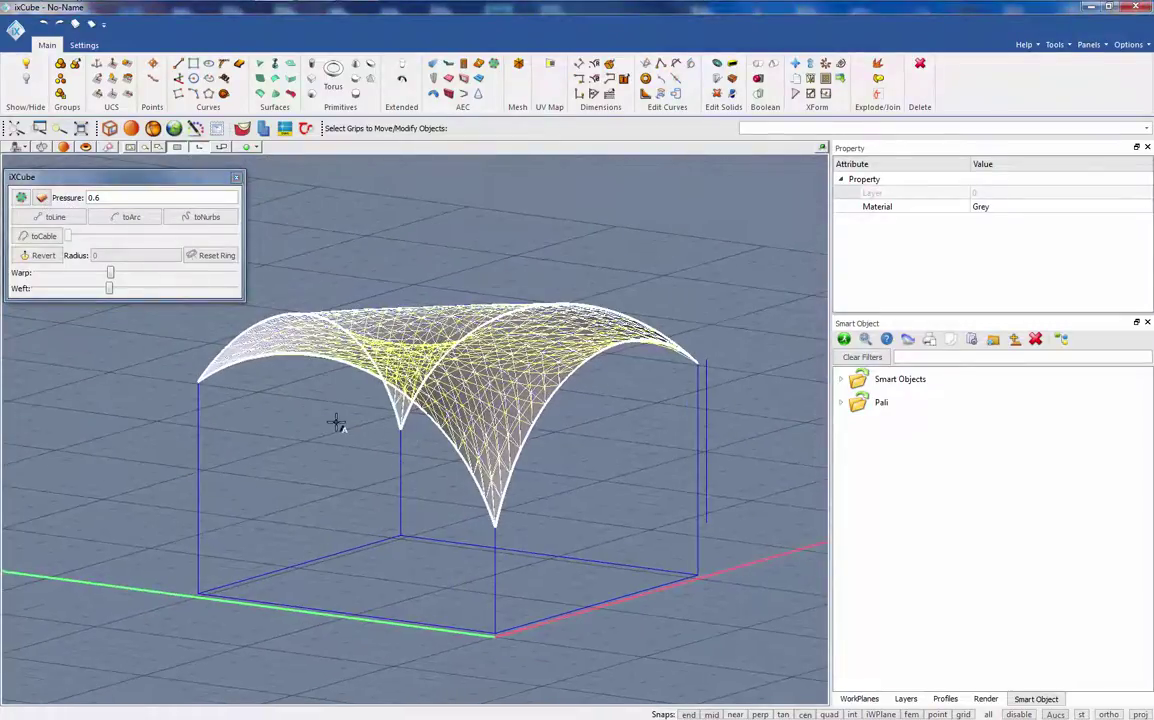
# - Examine the pressurised four-arc membrane from several angles and at closer range
pyautogui.press('Escape')
pyautogui.moveTo(431, 444); pyautogui.dragTo(397, 449, button='middle')
pyautogui.click(435, 368)
pyautogui.press('Escape')
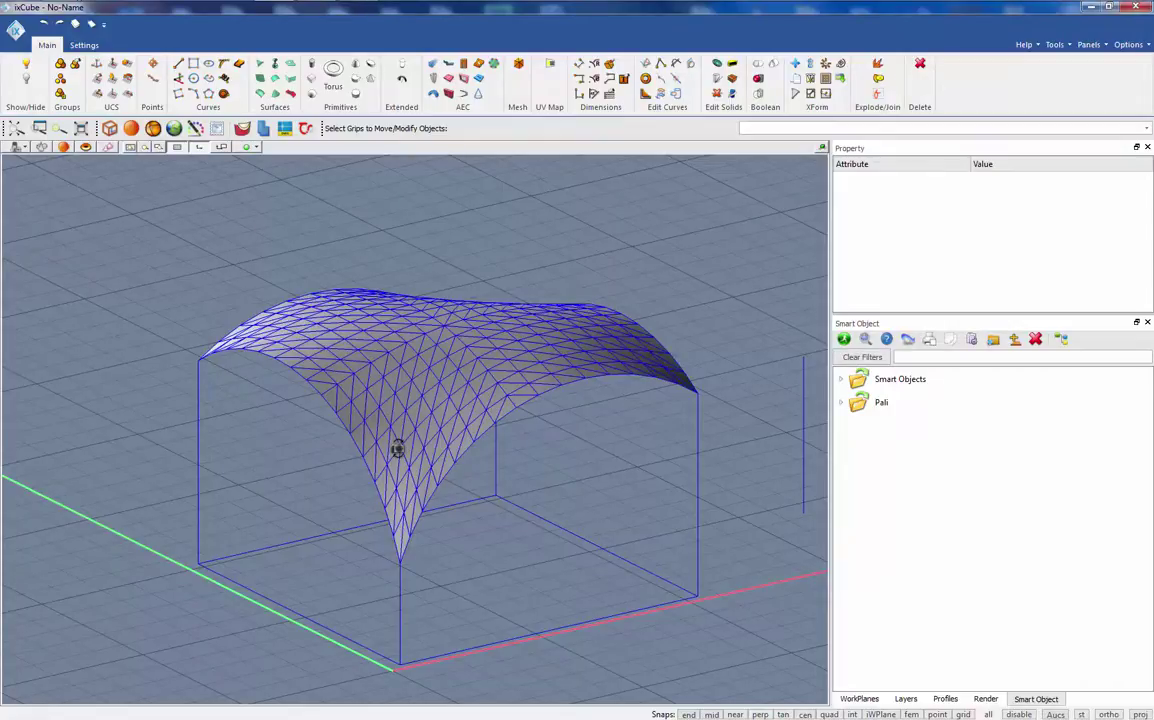
pyautogui.click(363, 342)
pyautogui.scroll(3, 372, 325)
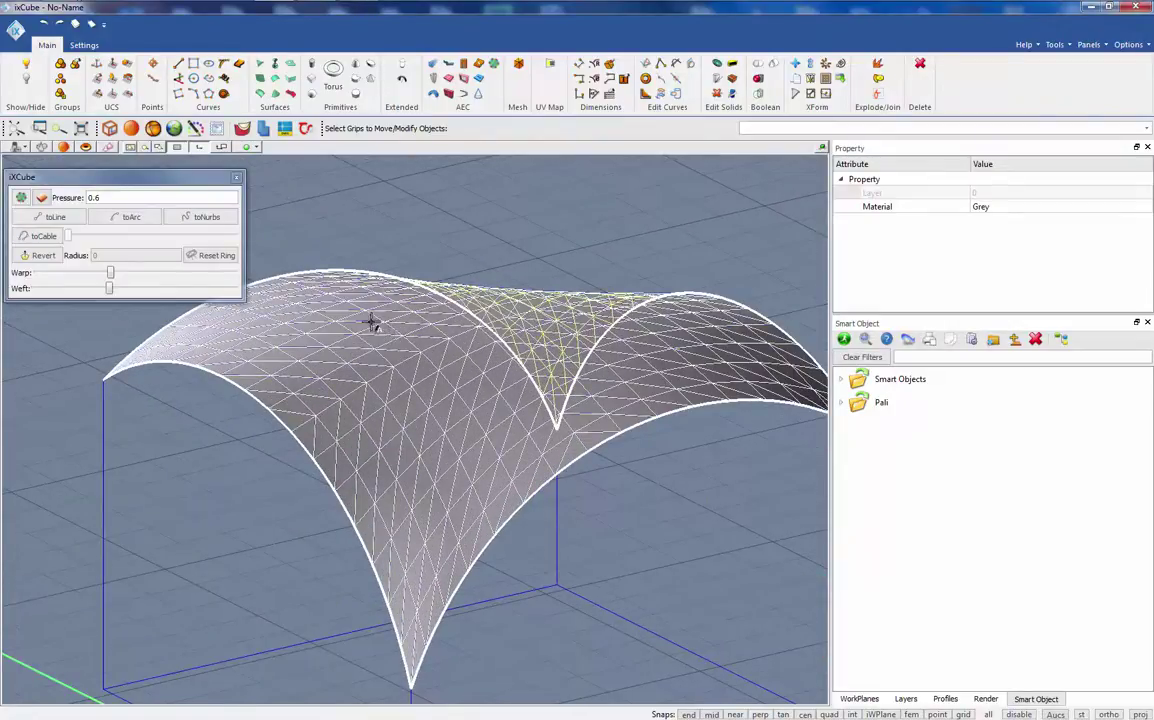
pyautogui.moveTo(417, 404); pyautogui.dragTo(399, 368, button='middle')
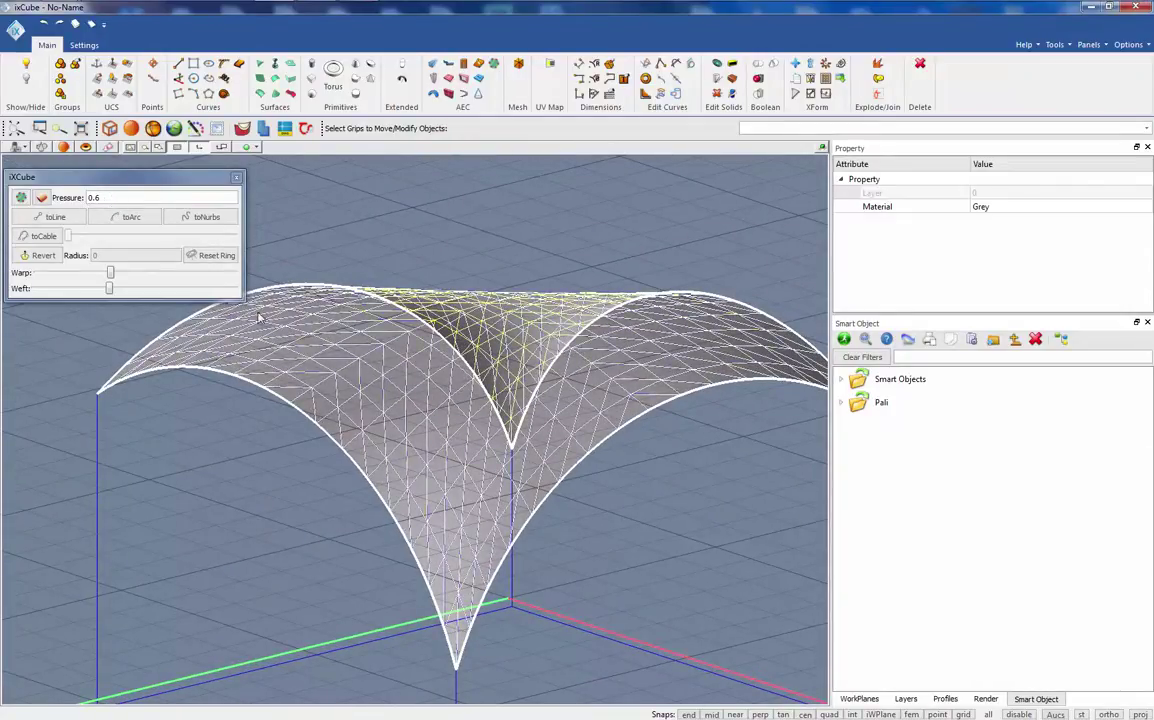
pyautogui.moveTo(376, 382); pyautogui.dragTo(373, 487, button='middle')
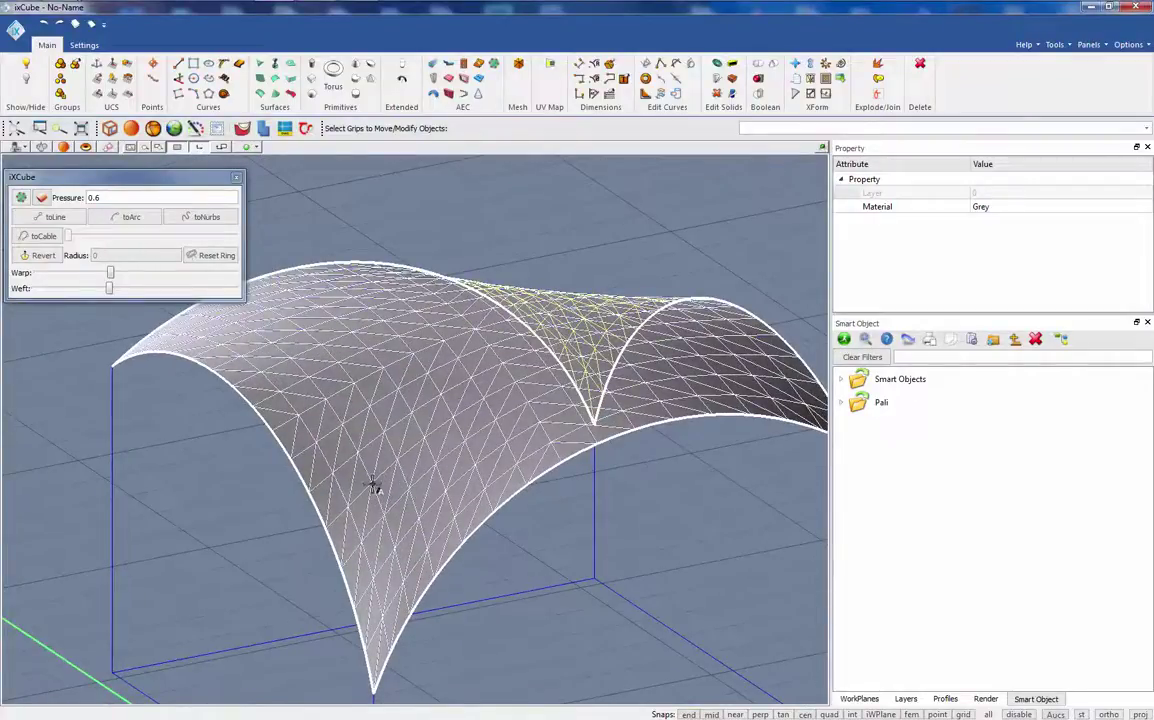
pyautogui.moveTo(393, 440); pyautogui.dragTo(417, 447, button='middle')
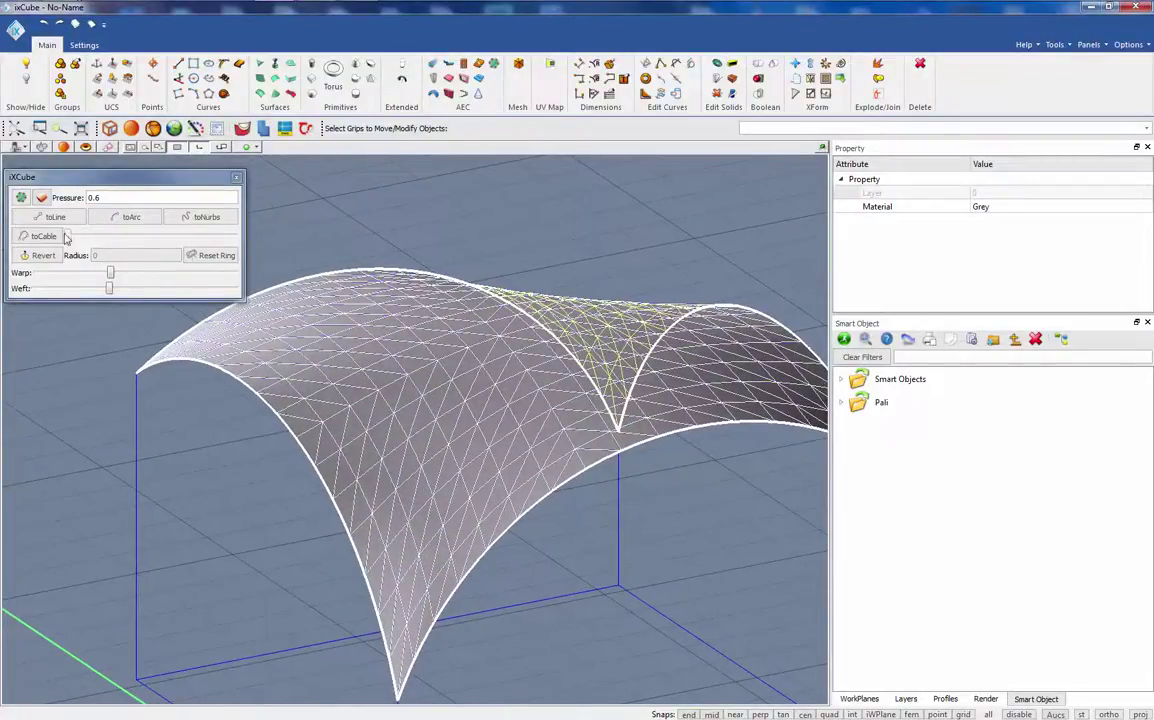
# - Revert the membrane's 0.6 pressure so that it acts inward, and check the sagging form
pyautogui.click(43, 258)
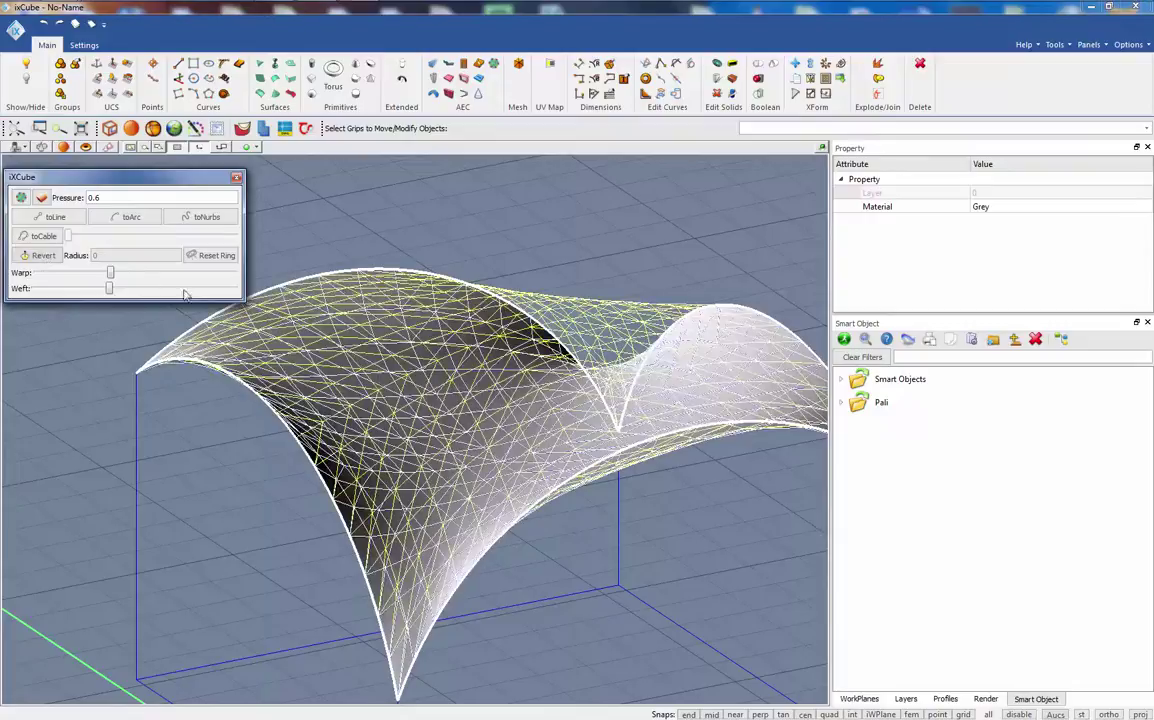
pyautogui.click(379, 224)
pyautogui.scroll(-1, 445, 262)
pyautogui.moveTo(536, 440)
pyautogui.mouseDown(button='middle')
pyautogui.moveTo(430, 425)
pyautogui.moveTo(523, 456)
pyautogui.moveTo(528, 433)
pyautogui.mouseUp(button='middle')
pyautogui.click(492, 492)
pyautogui.moveTo(492, 492); pyautogui.dragTo(539, 383, button='middle')
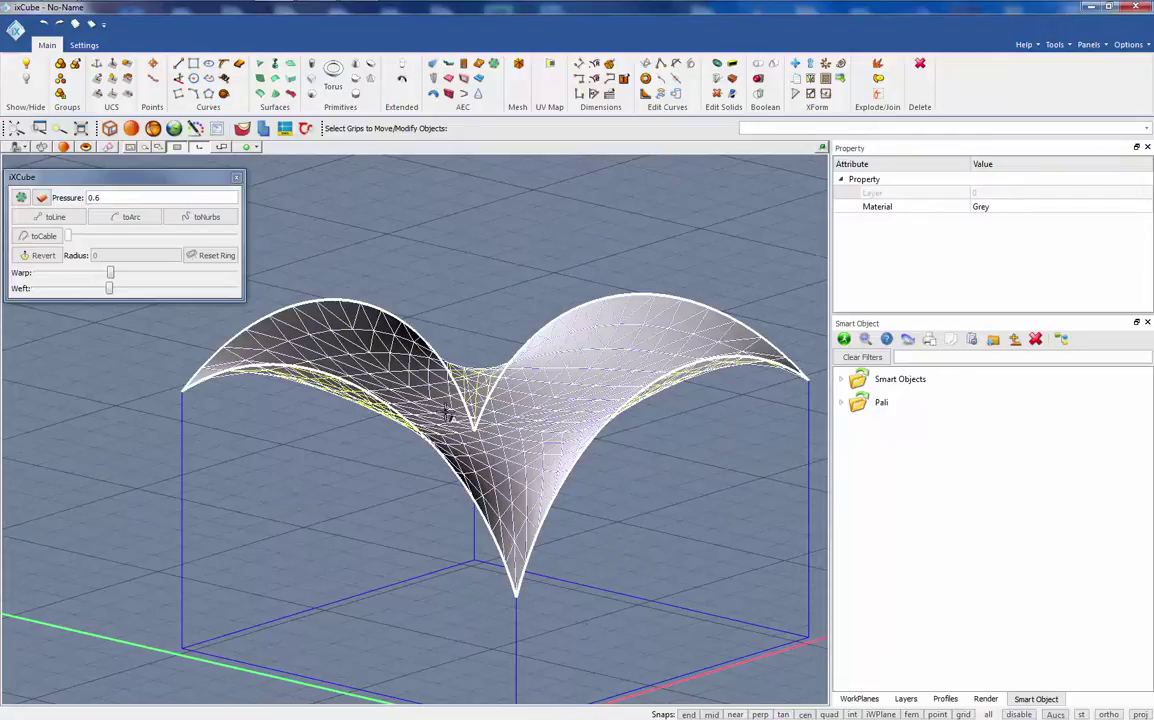
# - Set the membrane's pressure to 1 and then to 3, and switch the pressure off
pyautogui.moveTo(125, 197); pyautogui.dragTo(86, 197)
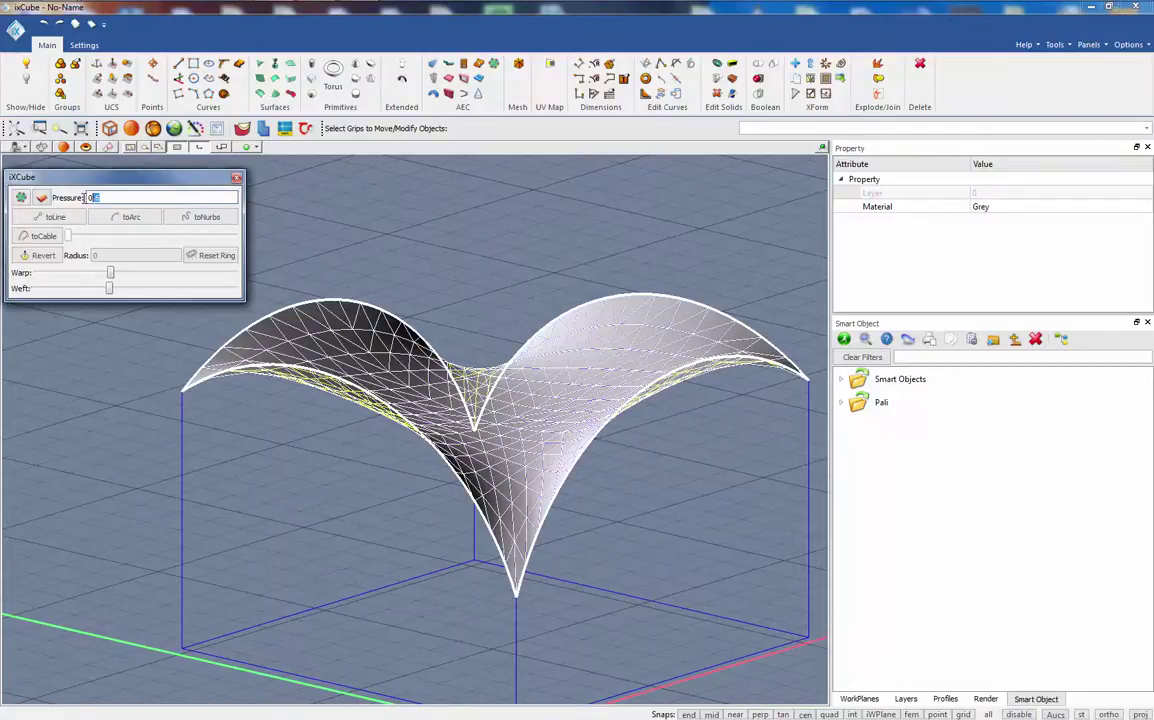
pyautogui.write('1')
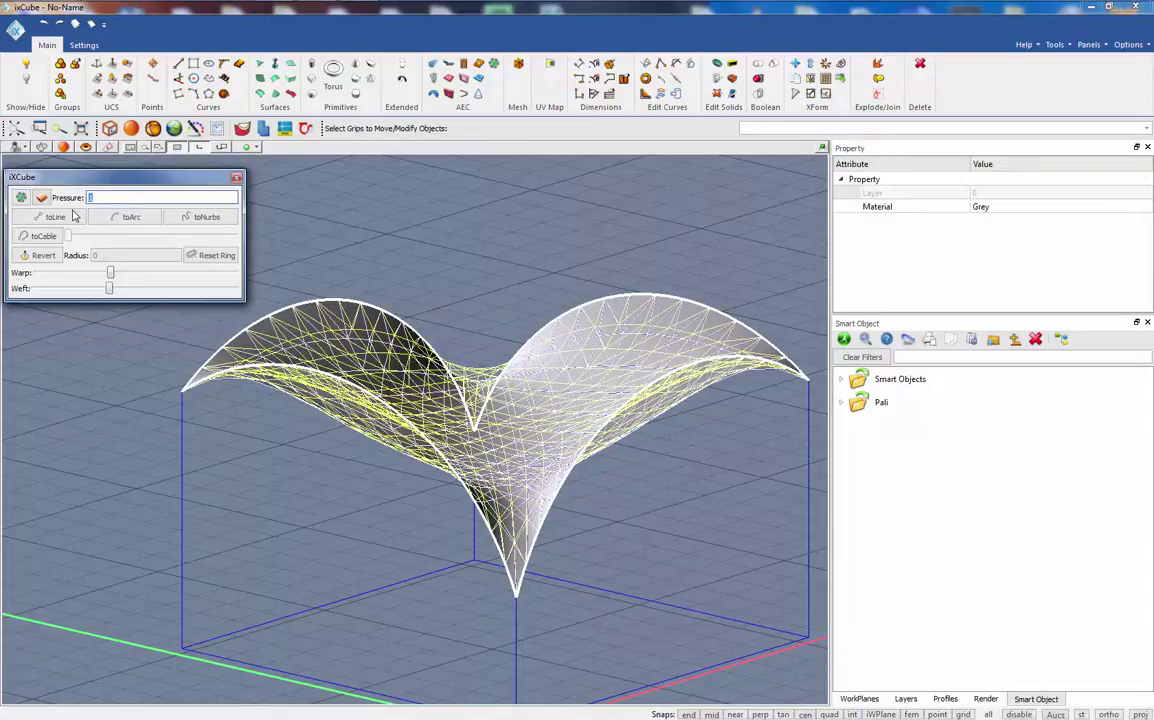
pyautogui.write('3')
pyautogui.press('Escape')
pyautogui.scroll(-3, 482, 402)
pyautogui.moveTo(397, 565); pyautogui.dragTo(435, 631, button='middle')
pyautogui.moveTo(435, 630); pyautogui.dragTo(391, 620, button='right')
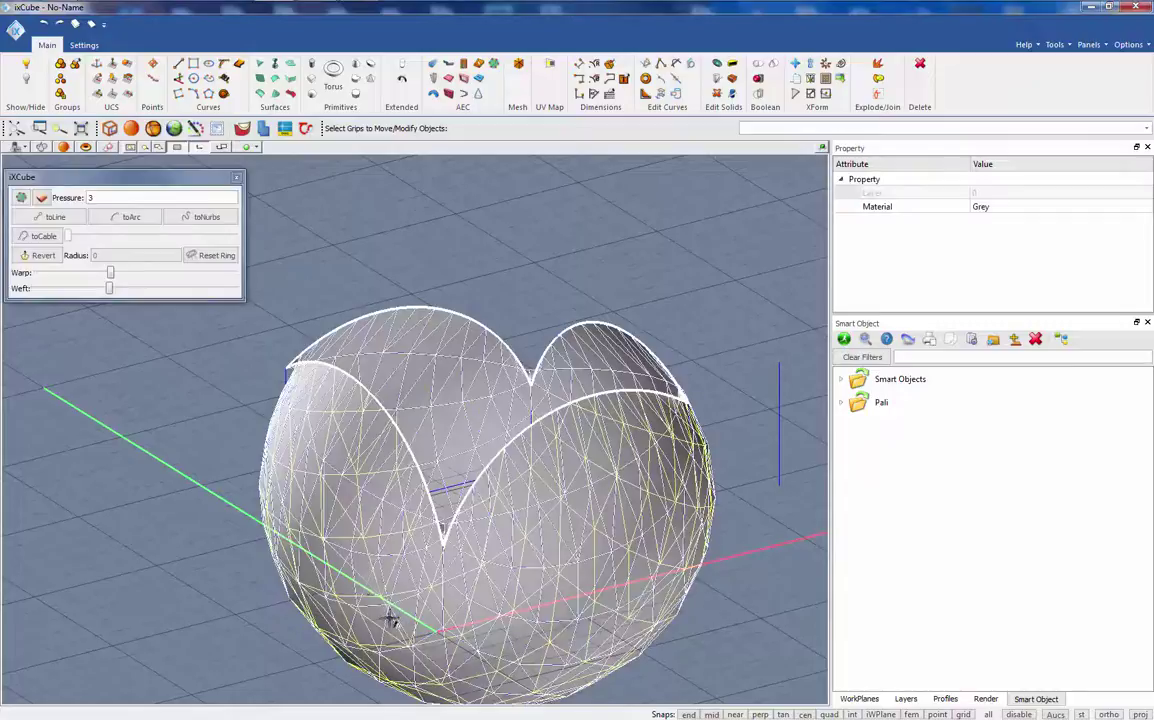
pyautogui.click(40, 199)
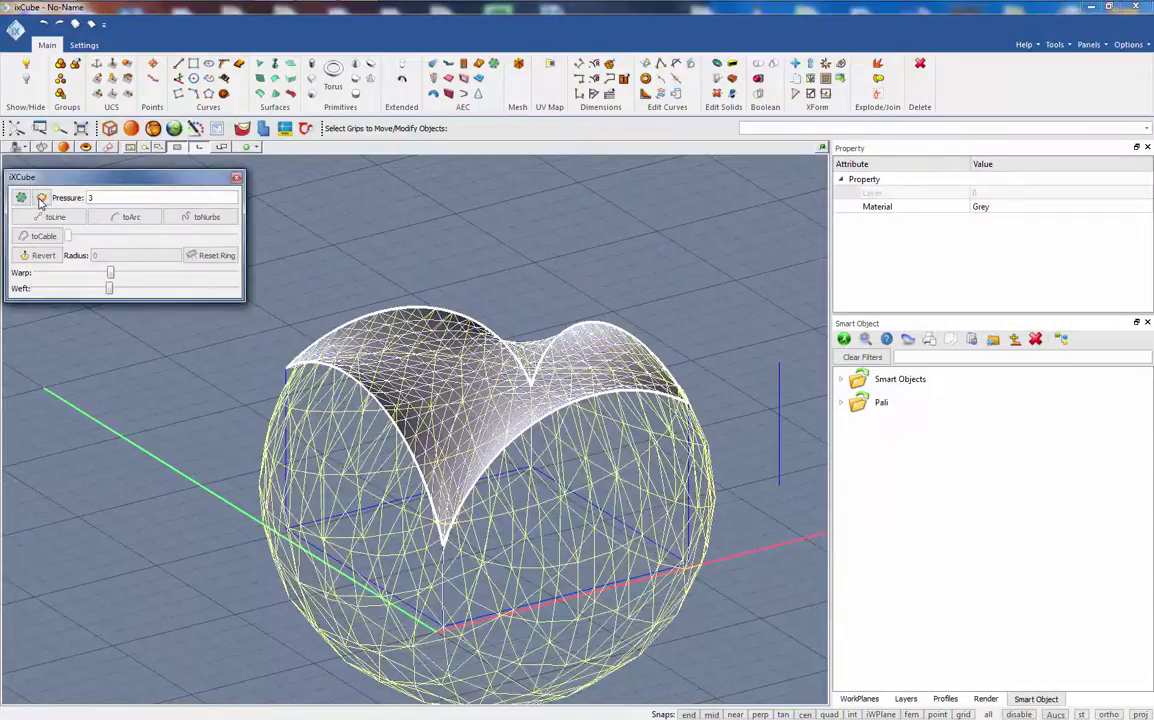
# - Move the membrane's corner at the red axis onto the upper end of the separate vertical line outside the box
pyautogui.moveTo(380, 248); pyautogui.dragTo(460, 478, button='right')
pyautogui.click(460, 478)
pyautogui.scroll(5, 459, 479)
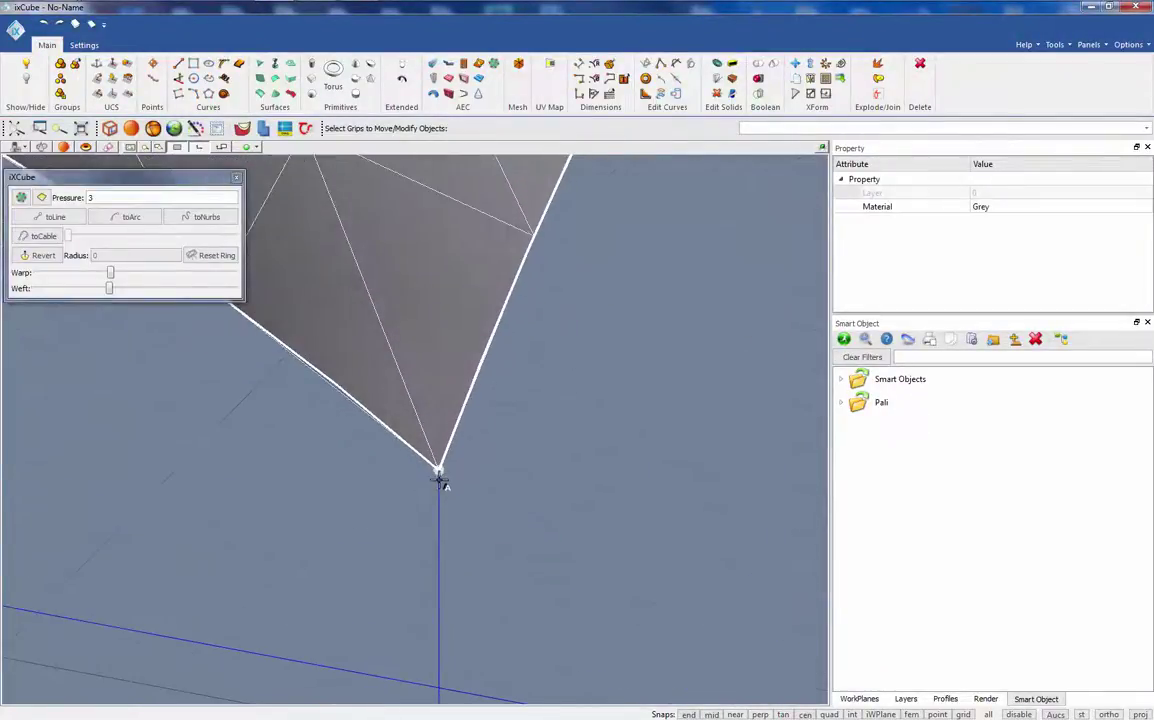
pyautogui.click(438, 470)
pyautogui.scroll(-5, 368, 432)
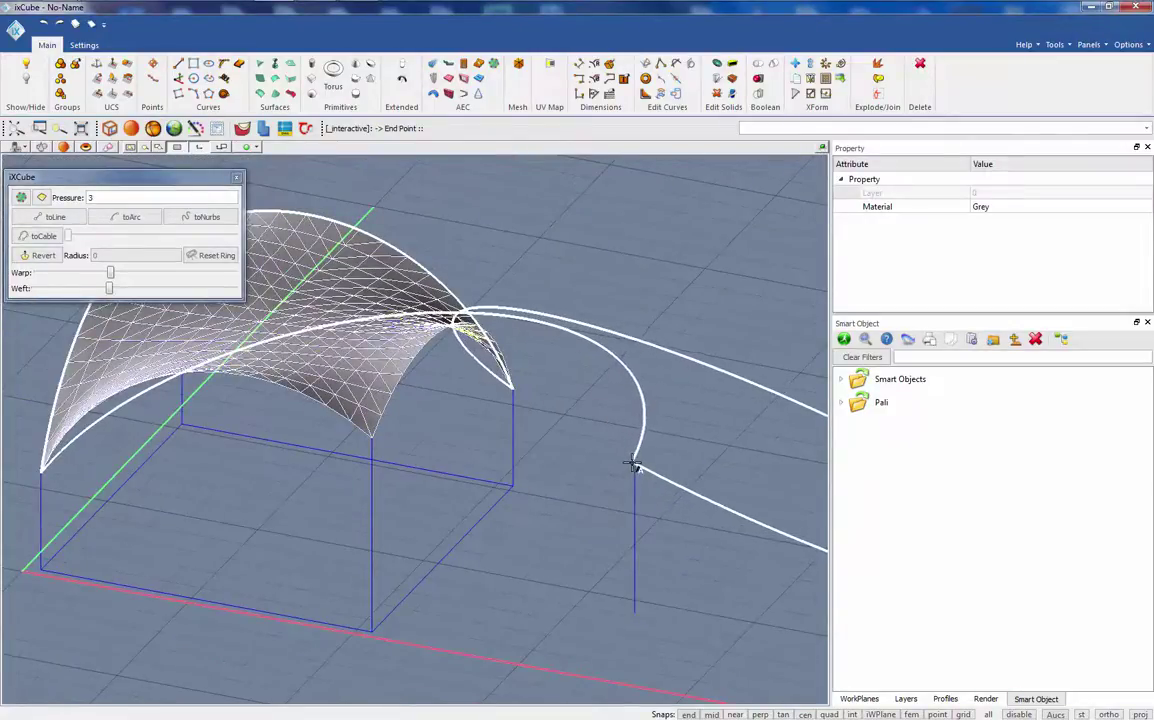
pyautogui.click(636, 463)
# - Stretch the membrane corner opposite the origin away from its pole to a free point outside the box
pyautogui.moveTo(559, 502); pyautogui.dragTo(400, 422, button='middle')
pyautogui.click(363, 326)
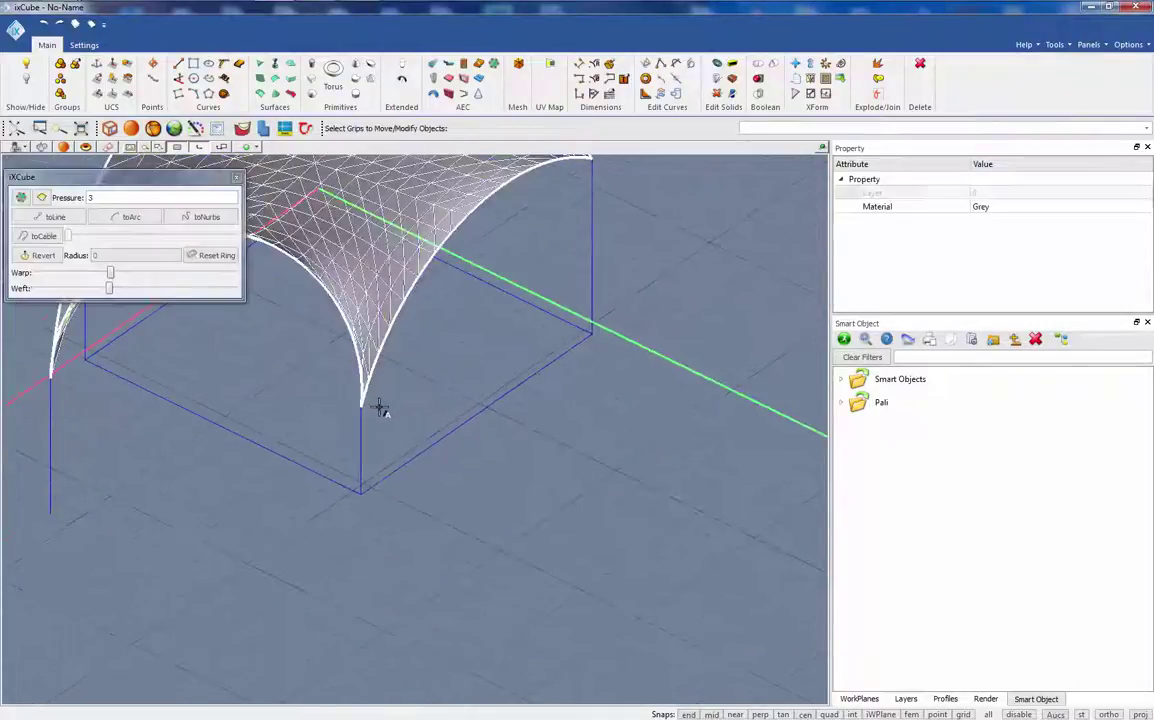
pyautogui.scroll(5, 374, 407)
pyautogui.click(338, 405)
pyautogui.scroll(-3, 361, 407)
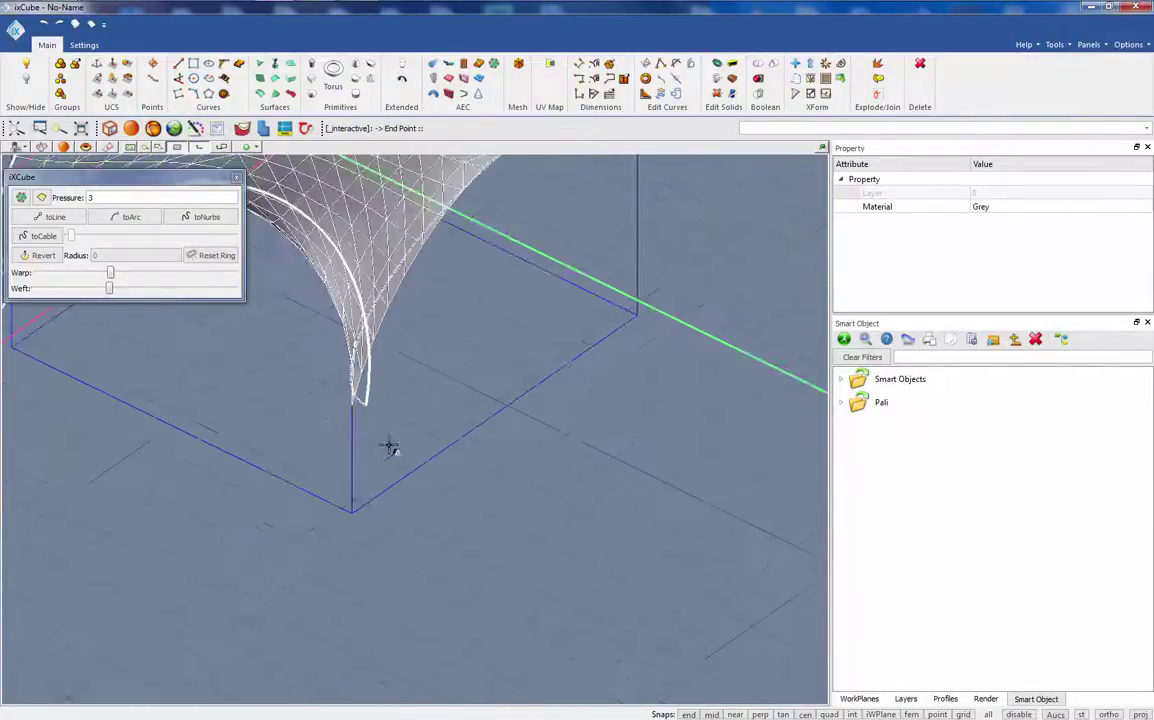
pyautogui.scroll(-4, 540, 587)
pyautogui.moveTo(561, 551); pyautogui.dragTo(610, 549, button='middle')
pyautogui.scroll(4, 590, 536)
pyautogui.click(592, 549)
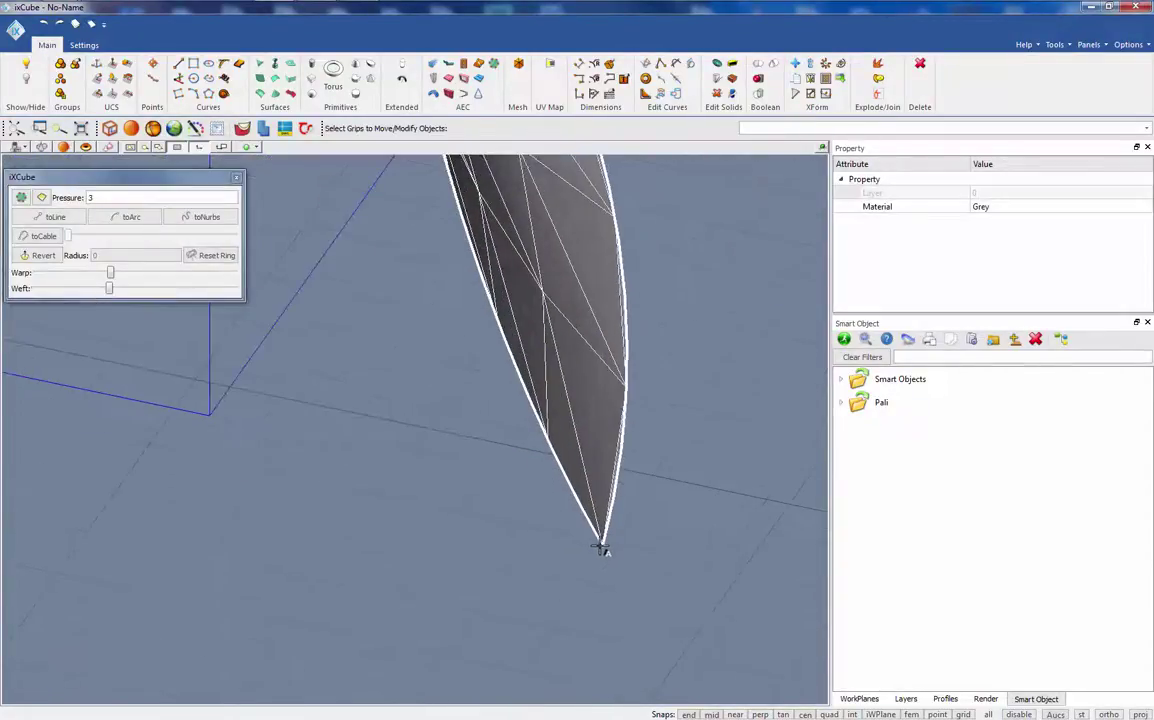
# - Return the stretched corner opposite the origin to the upper end of its own pole
pyautogui.click(600, 547)
pyautogui.scroll(-2, 603, 546)
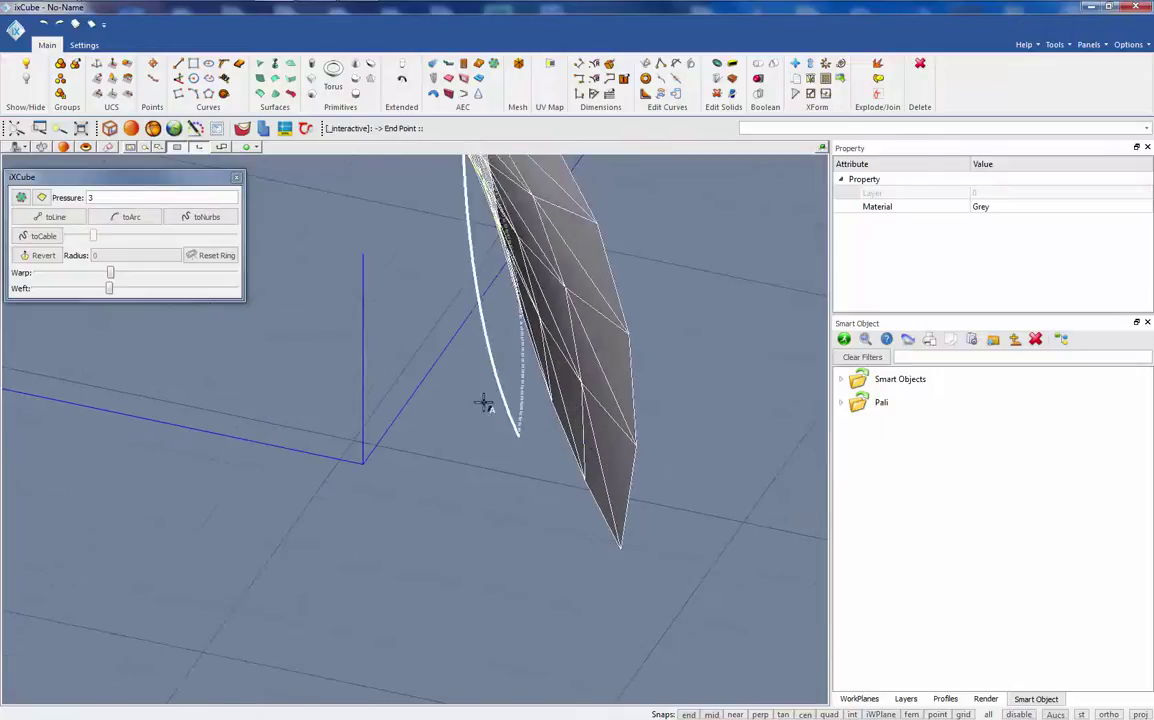
pyautogui.scroll(3, 363, 255)
pyautogui.click(363, 255)
pyautogui.scroll(-5, 496, 440)
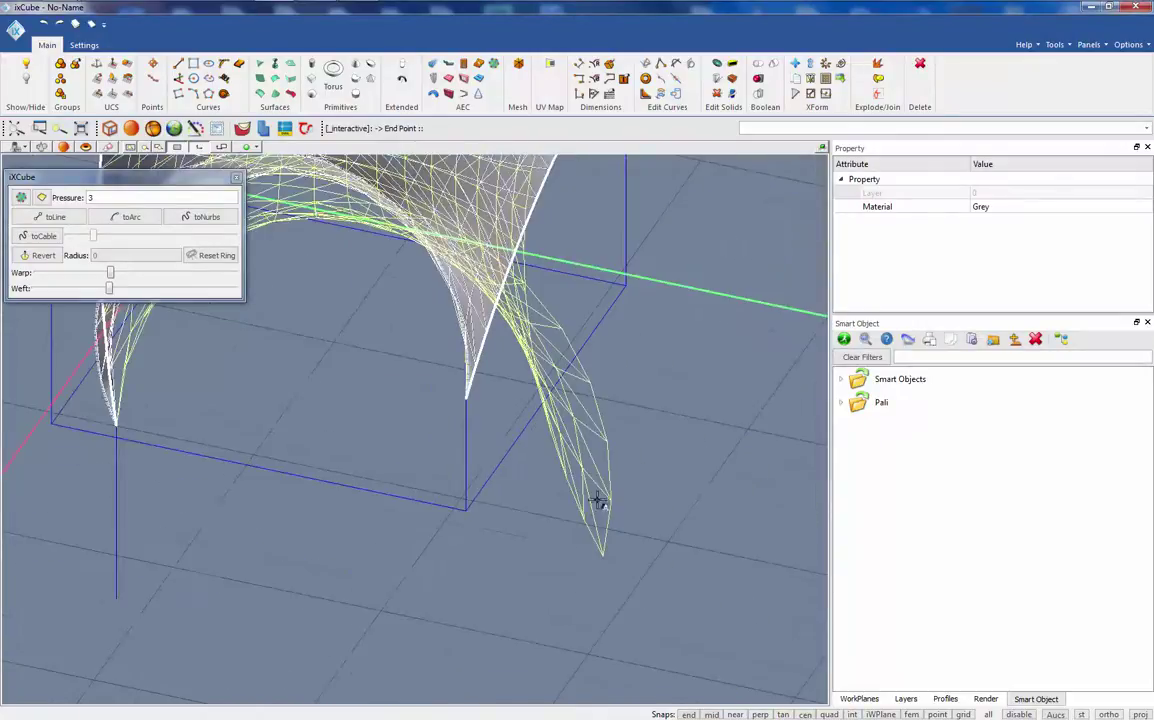
pyautogui.press('Escape')
# - Move the membrane corner from the separate vertical line back onto its original pole at the red axis
pyautogui.scroll(-2, 721, 458)
pyautogui.moveTo(721, 458); pyautogui.dragTo(519, 401, button='middle')
pyautogui.scroll(3, 553, 298)
pyautogui.click(613, 368)
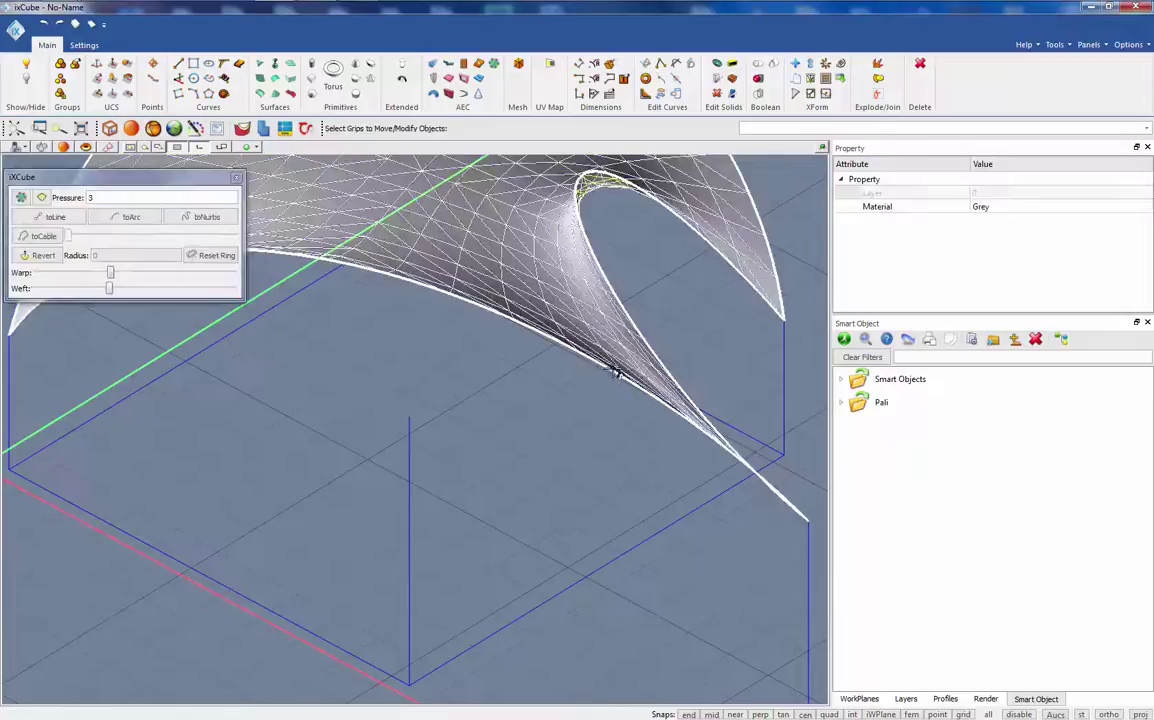
pyautogui.scroll(-2, 574, 388)
pyautogui.scroll(3, 687, 470)
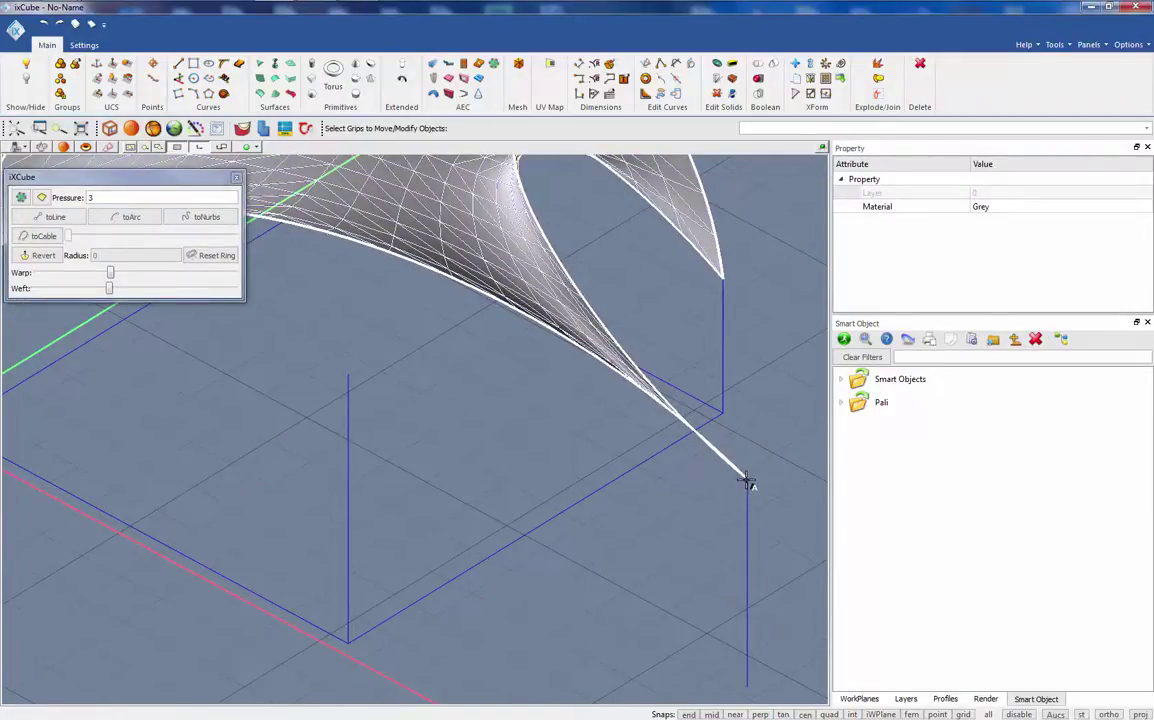
pyautogui.click(350, 376)
pyautogui.scroll(-5, 484, 440)
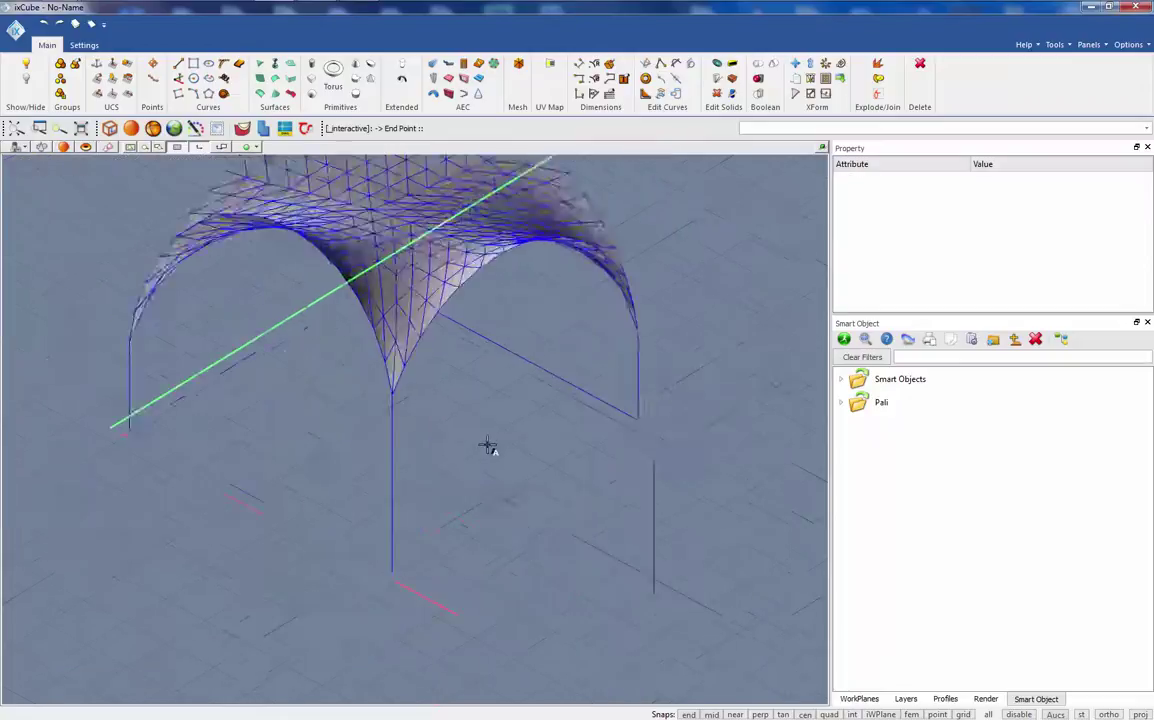
pyautogui.moveTo(435, 530); pyautogui.dragTo(305, 510, button='middle')
pyautogui.scroll(4, 398, 508)
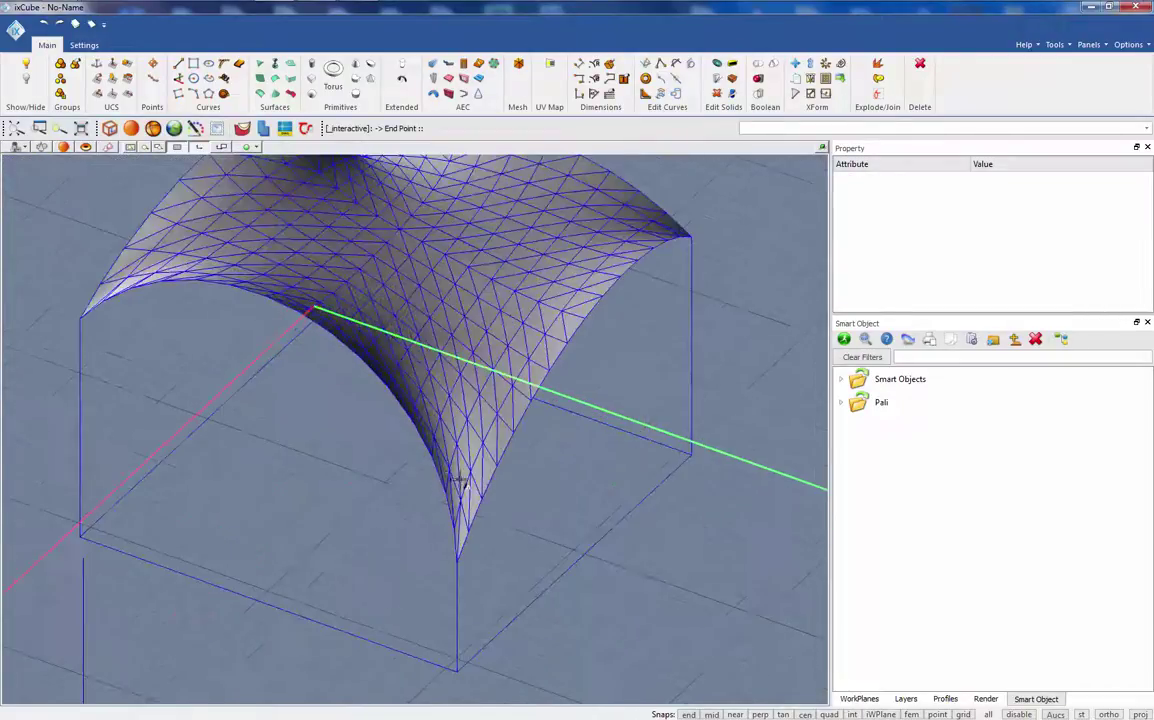
pyautogui.scroll(-2, 459, 474)
pyautogui.moveTo(500, 541); pyautogui.dragTo(538, 530, button='middle')
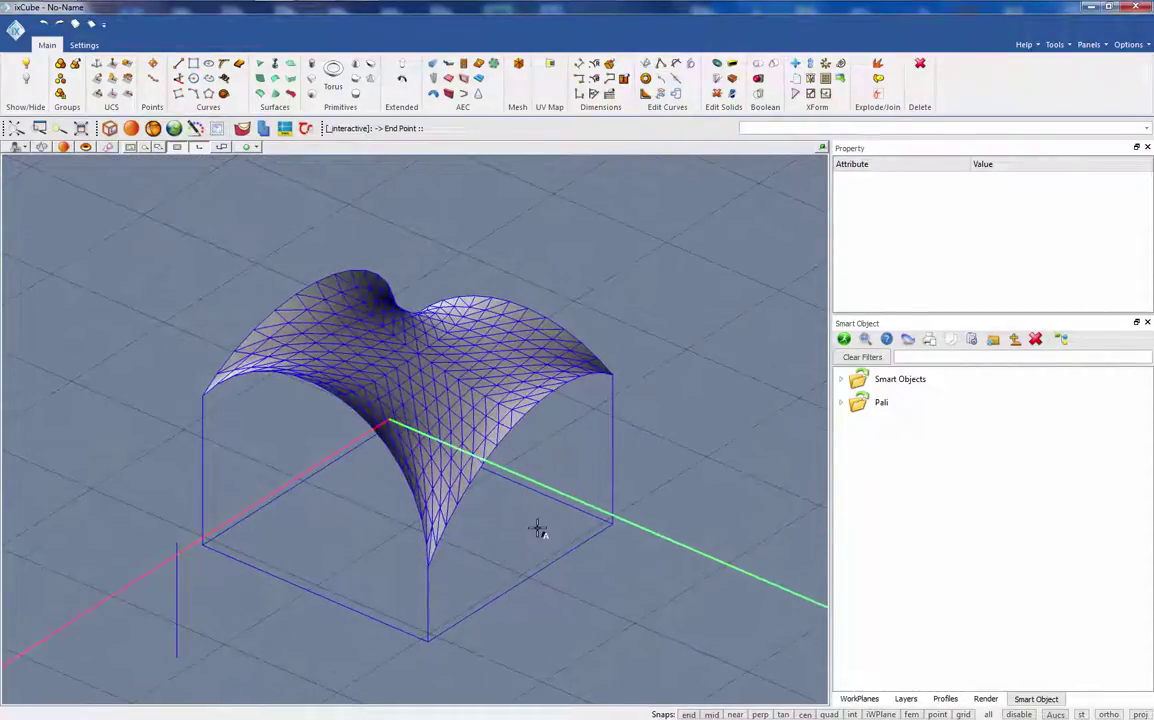